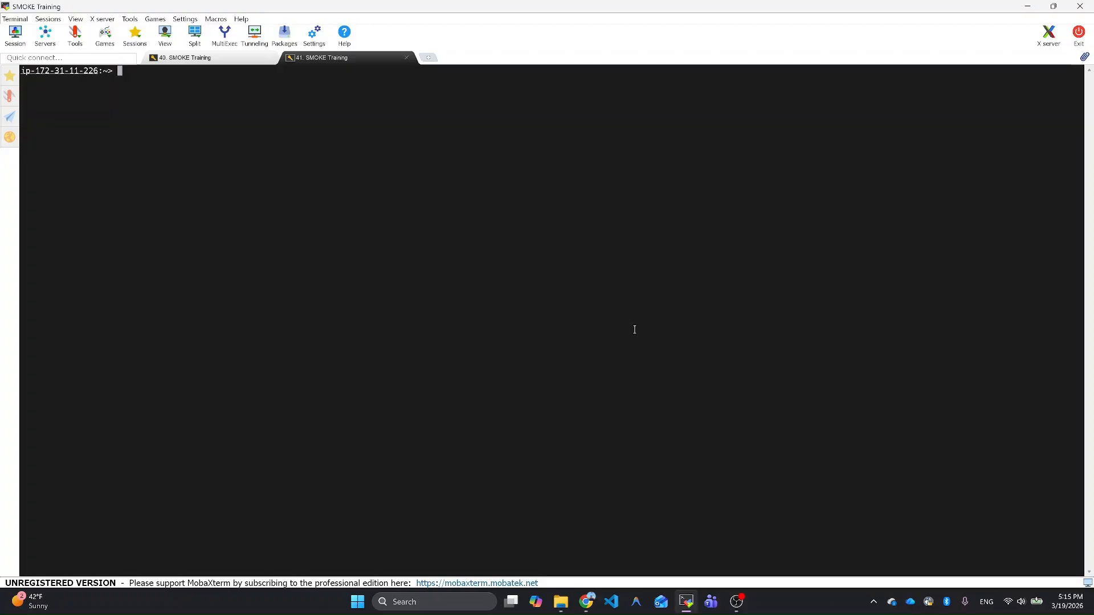
# Step: Change to the training/2022he_cb6_22m/scripts directory and list its contents
pyautogui.write('cd training/20')
pyautogui.press('Tab')
pyautogui.write('s')
pyautogui.press('Tab')
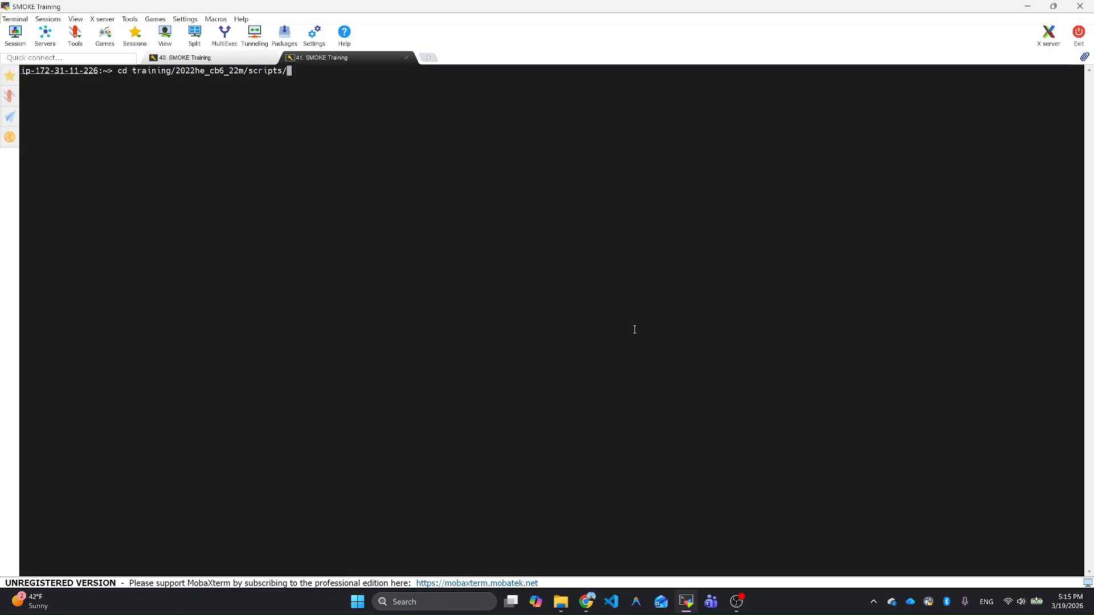
pyautogui.press('Return')
pyautogui.write('ls')
pyautogui.press('Return')
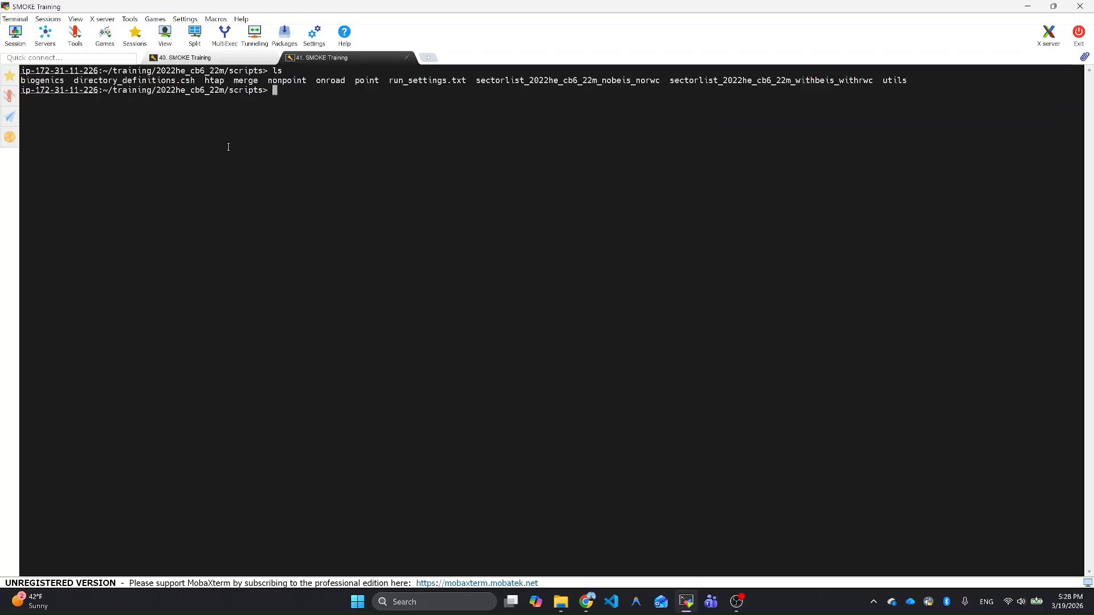
# Step: Open directory_definitions.csh in vi and go to line 1
pyautogui.write('vi')
pyautogui.doubleClick(139, 81)
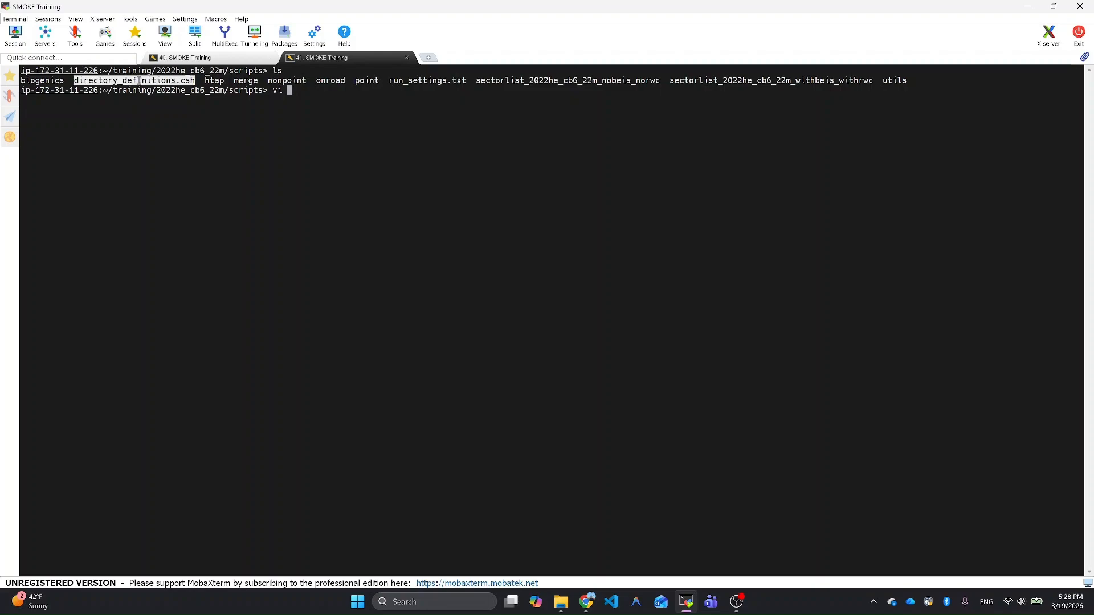
pyautogui.rightClick(170, 150)
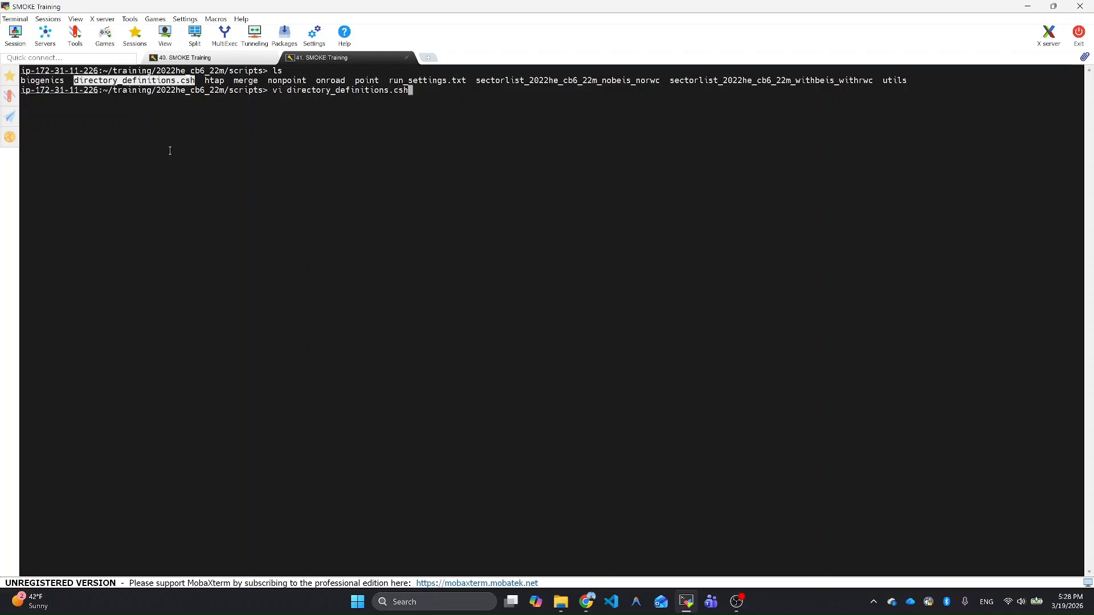
pyautogui.press('Return')
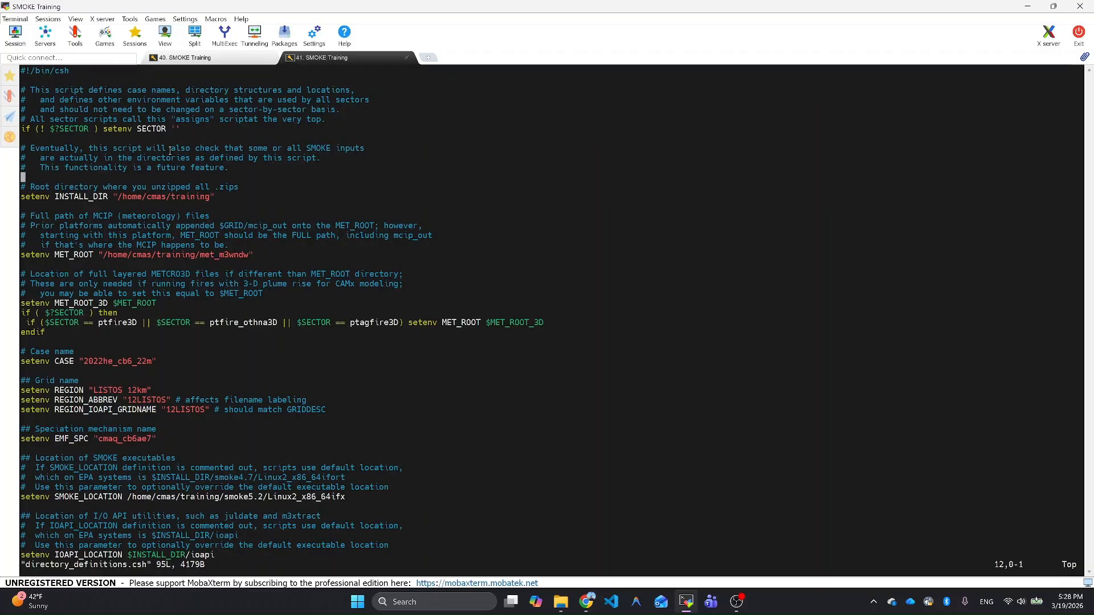
pyautogui.write(':1')
pyautogui.press('Return')
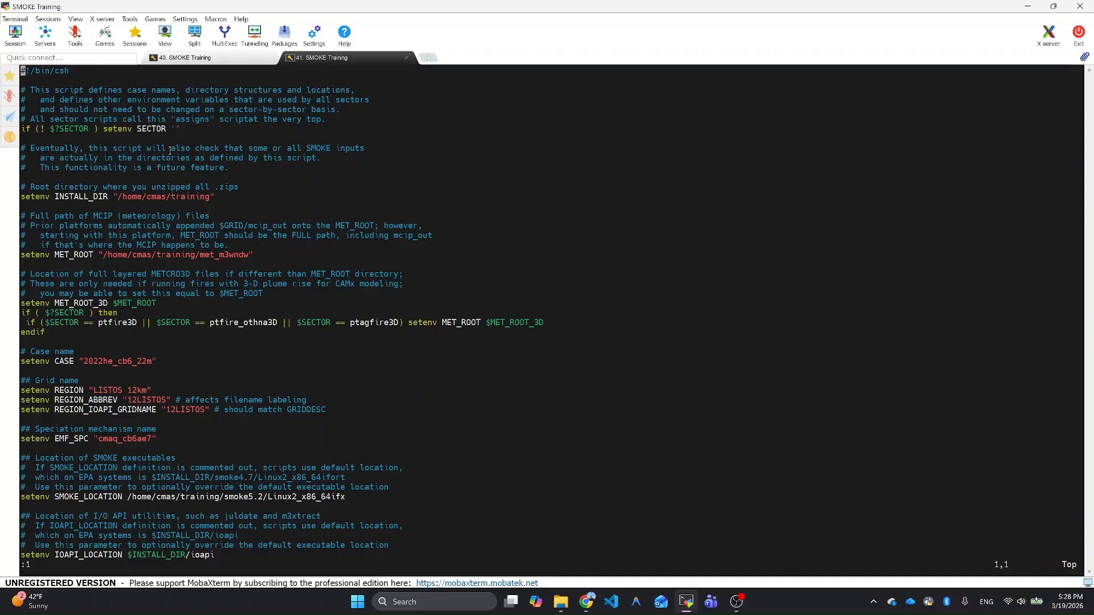
# Step: Examine the install, meteorology, case, grid, speciation and SMOKE/IOAPI location definitions in directory_definitions.csh, and quit vi
pyautogui.press('Down')
pyautogui.press('Down')
pyautogui.press('Down')
pyautogui.press('Down')
pyautogui.press('Down')
pyautogui.press('Down')
pyautogui.press('Down')
pyautogui.press('Down')
pyautogui.press('Down')
pyautogui.press('Down')
pyautogui.press('Down')
pyautogui.press('Down')
pyautogui.press('Down')
pyautogui.press('Down')
pyautogui.press('Down')
pyautogui.press('Down')
pyautogui.press('Down')
pyautogui.press('Down')
pyautogui.press('Down')
pyautogui.press('Down')
pyautogui.press('Down')
pyautogui.press('Down')
pyautogui.press('Down')
pyautogui.press('Down')
pyautogui.press('Down')
pyautogui.press('Down')
pyautogui.press('Down')
pyautogui.press('Down')
pyautogui.press('Down')
pyautogui.press('Down')
pyautogui.press('Down')
pyautogui.press('Down')
pyautogui.press('Up')
pyautogui.press('Up')
pyautogui.press('Right')
pyautogui.press('Right')
pyautogui.press('Right')
pyautogui.press('Right')
pyautogui.press('Right')
pyautogui.press('Right')
pyautogui.press('Right')
pyautogui.press('Right')
pyautogui.press('Right')
pyautogui.press('Right')
pyautogui.press('Right')
pyautogui.press('Right')
pyautogui.press('Right')
pyautogui.press('Right')
pyautogui.press('Right')
pyautogui.press('Right')
pyautogui.press('Right')
pyautogui.press('Right')
pyautogui.press('Down')
pyautogui.press('Down')
pyautogui.press('Down')
pyautogui.press('Down')
pyautogui.press('Down')
pyautogui.press('Down')
pyautogui.press('Down')
pyautogui.press('Down')
pyautogui.press('Down')
pyautogui.press('Down')
pyautogui.press('Down')
pyautogui.press('Down')
pyautogui.press('Down')
pyautogui.press('Down')
pyautogui.press('Down')
pyautogui.press('Down')
pyautogui.press('Down')
pyautogui.press('Down')
pyautogui.press('Down')
pyautogui.press('Down')
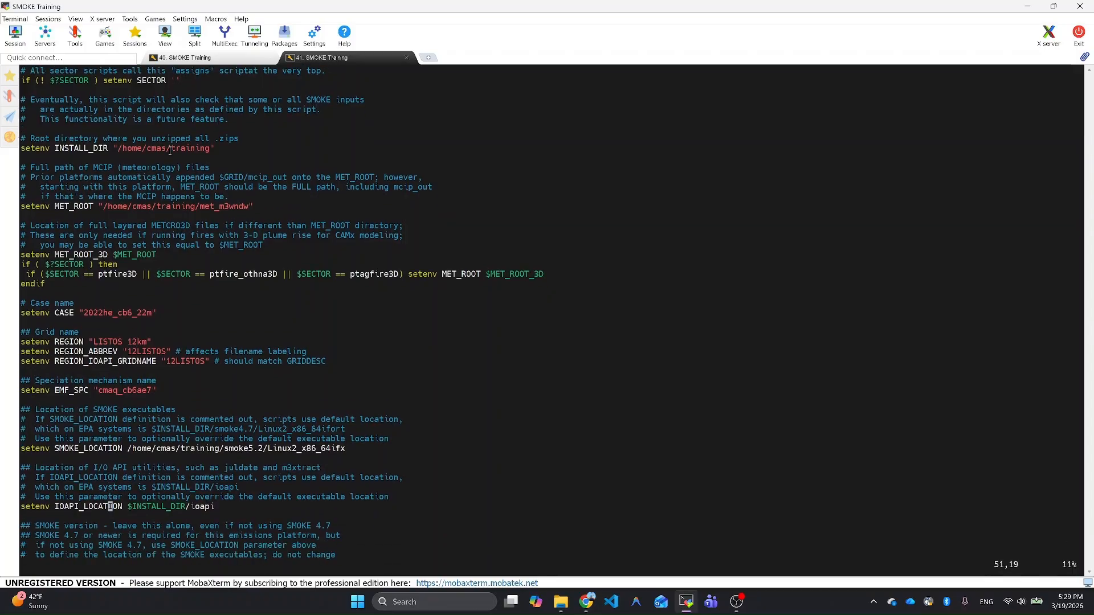
pyautogui.press('Up')
pyautogui.press('Up')
pyautogui.press('Up')
pyautogui.press('Up')
pyautogui.press('Up')
pyautogui.press('Up')
pyautogui.press('Up')
pyautogui.press('Up')
pyautogui.press('Up')
pyautogui.press('Up')
pyautogui.press('Up')
pyautogui.press('Up')
pyautogui.press('Up')
pyautogui.press('Up')
pyautogui.press('Up')
pyautogui.press('Up')
pyautogui.press('Up')
pyautogui.press('Up')
pyautogui.press('Up')
pyautogui.press('Down')
pyautogui.press('Down')
pyautogui.press('Down')
pyautogui.press('Down')
pyautogui.press('Down')
pyautogui.press('Down')
pyautogui.press('Down')
pyautogui.press('Down')
pyautogui.press('Down')
pyautogui.press('Down')
pyautogui.press('Down')
pyautogui.press('Down')
pyautogui.press('Down')
pyautogui.press('Down')
pyautogui.press('Down')
pyautogui.press('Down')
pyautogui.press('Down')
pyautogui.press('Up')
pyautogui.press('Up')
pyautogui.press('Up')
pyautogui.press('Up')
pyautogui.write(':q')
pyautogui.press('Return')
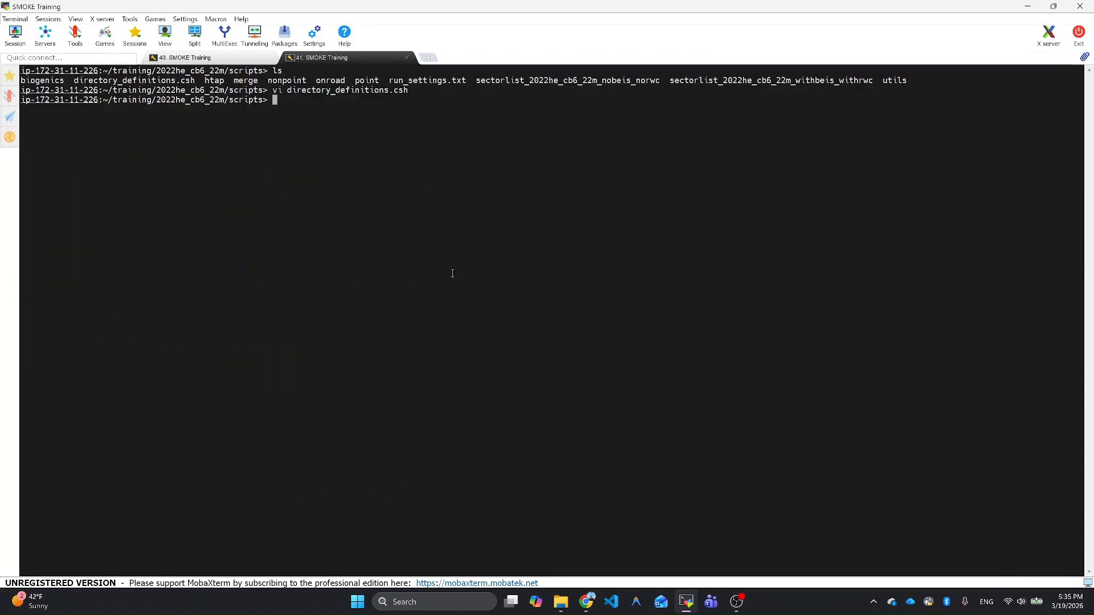
# Step: List the scripts directory with one entry per line
pyautogui.write('ls -1')
pyautogui.press('Return')
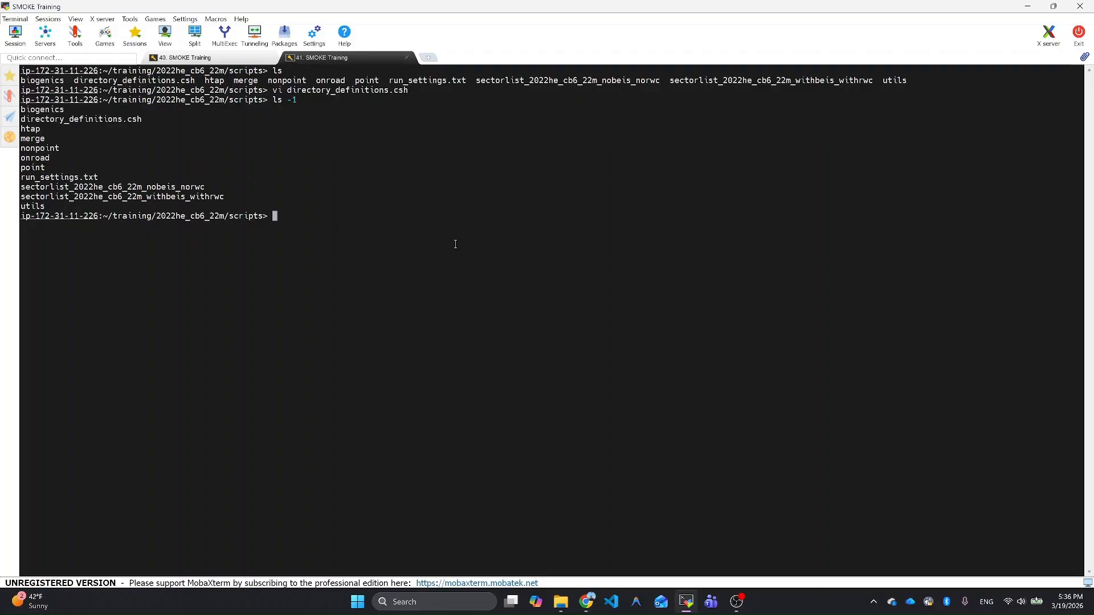
# Step: Change into the nonpoint directory and list its run scripts one per line
pyautogui.write('cd non')
pyautogui.press('Tab')
pyautogui.press('Return')
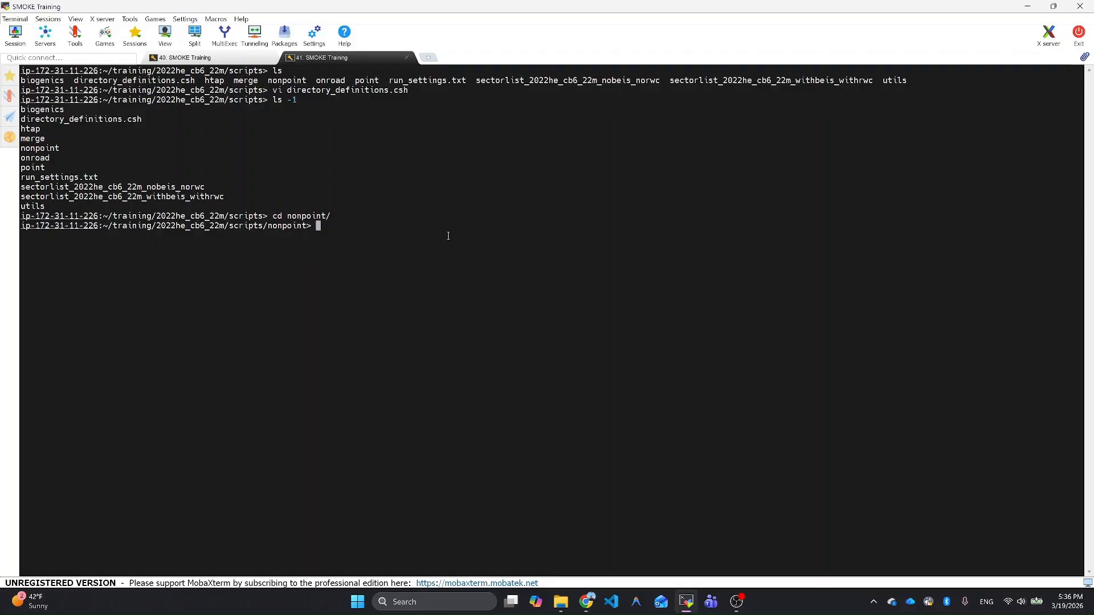
pyautogui.write('ls -1')
pyautogui.press('Return')
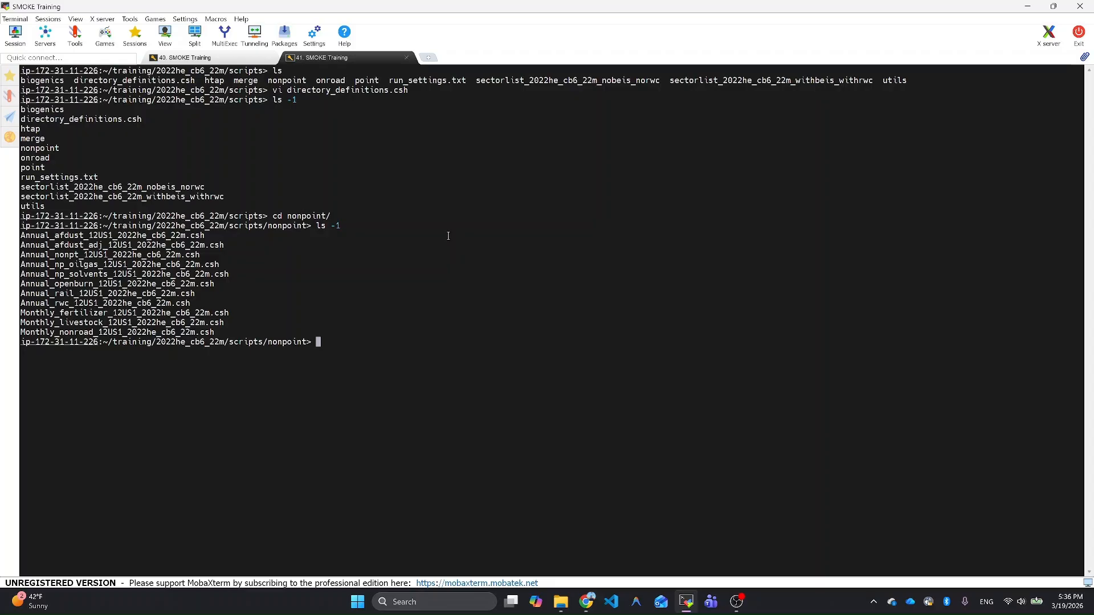
# Step: Open the residential wood combustion script Annual_rwc_12US1_2022he_cb6_22m.csh in vi
pyautogui.write('vi')
pyautogui.doubleClick(178, 303)
pyautogui.rightClick(177, 303)
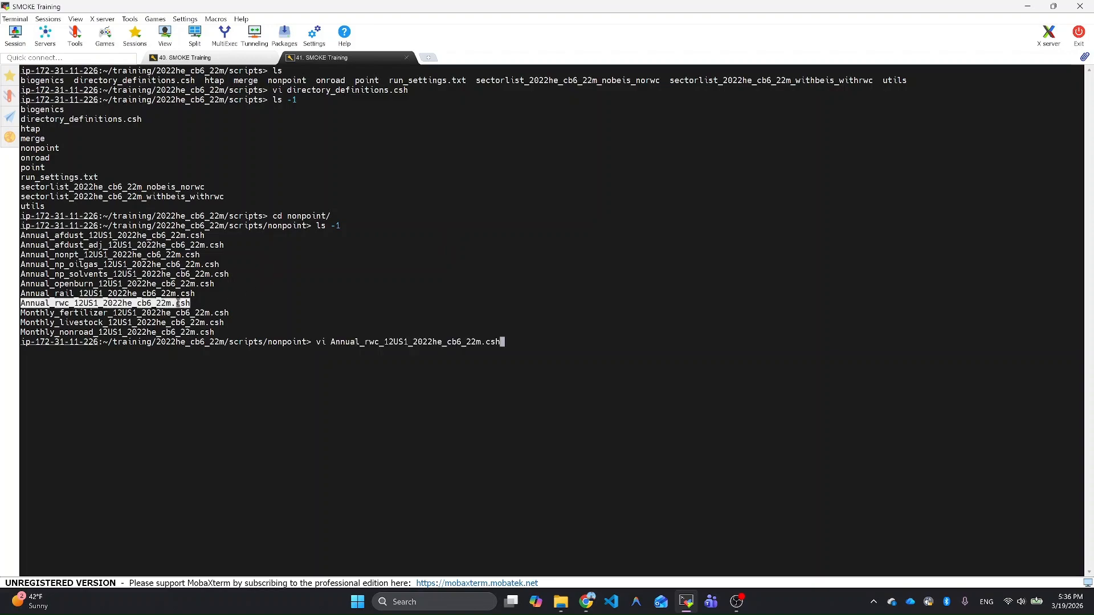
pyautogui.press('Return')
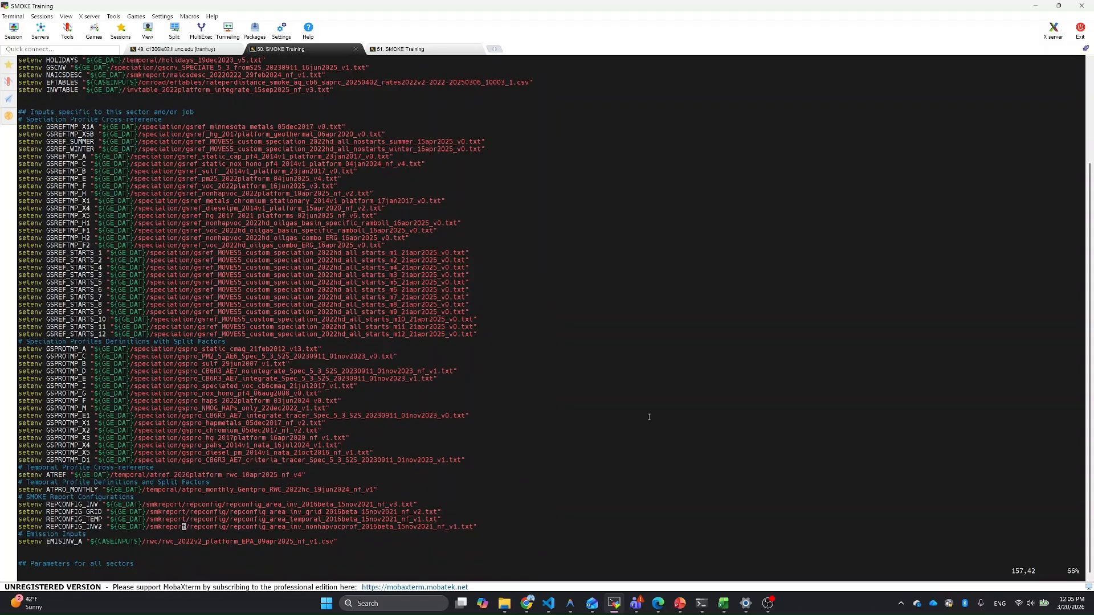
# Step: Examine the report configurations, emission inputs and all-sector parameters in the rwc script, and quit vi
pyautogui.press('Down')
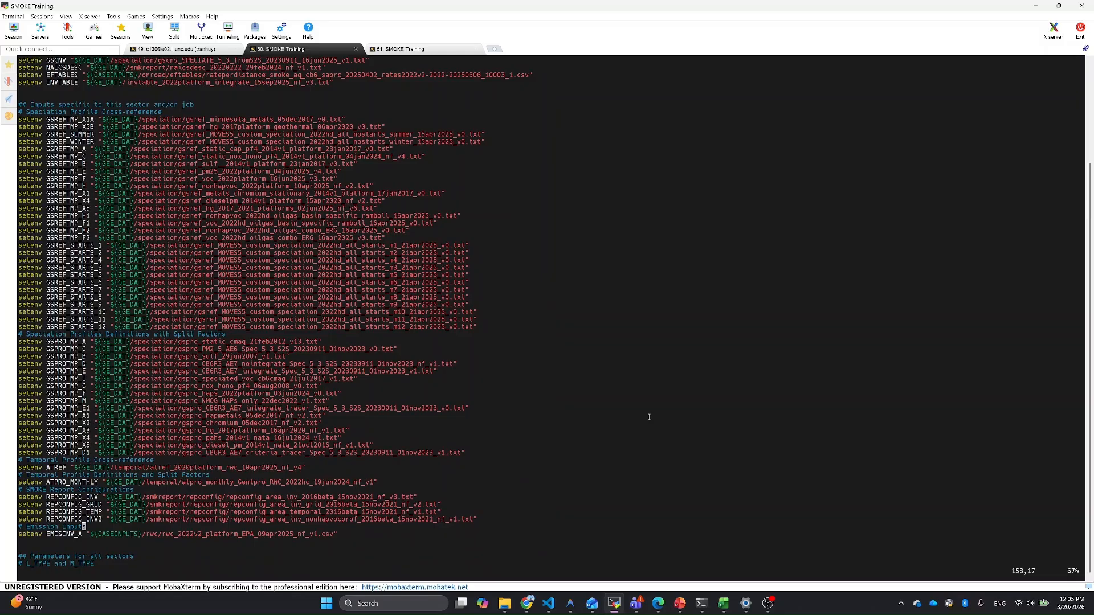
pyautogui.press('Up')
pyautogui.press('Up')
pyautogui.press('Up')
pyautogui.press('Up')
pyautogui.press('Up')
pyautogui.press('Up')
pyautogui.press('Up')
pyautogui.press('Up')
pyautogui.press('Up')
pyautogui.press('Up')
pyautogui.press('Up')
pyautogui.press('Up')
pyautogui.press('Up')
pyautogui.press('Down')
pyautogui.press('Down')
pyautogui.press('Down')
pyautogui.press('Down')
pyautogui.press('Down')
pyautogui.press('Down')
pyautogui.press('Down')
pyautogui.press('Down')
pyautogui.press('Down')
pyautogui.press('Down')
pyautogui.press('Down')
pyautogui.press('Down')
pyautogui.press('Down')
pyautogui.press('Down')
pyautogui.press('Down')
pyautogui.press('Down')
pyautogui.press('Down')
pyautogui.press('Down')
pyautogui.press('Down')
pyautogui.press('Down')
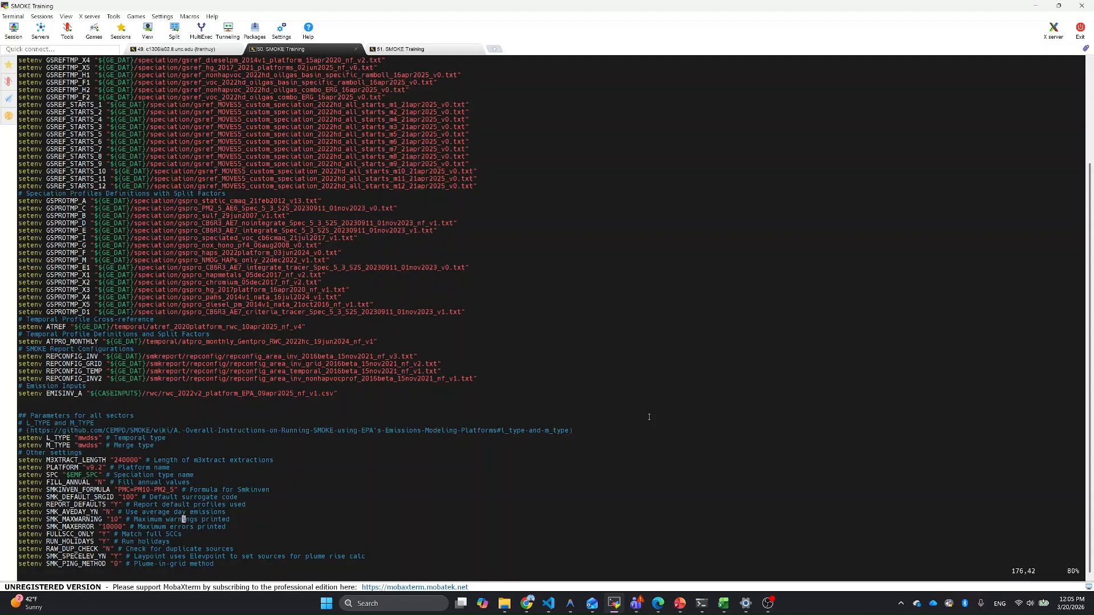
pyautogui.press('Down')
pyautogui.press('Down')
pyautogui.press('Down')
pyautogui.press('Down')
pyautogui.press('Down')
pyautogui.press('Down')
pyautogui.press('Down')
pyautogui.press('Down')
pyautogui.press('Down')
pyautogui.press('Down')
pyautogui.press('Down')
pyautogui.press('Down')
pyautogui.press('Down')
pyautogui.press('Down')
pyautogui.press('Down')
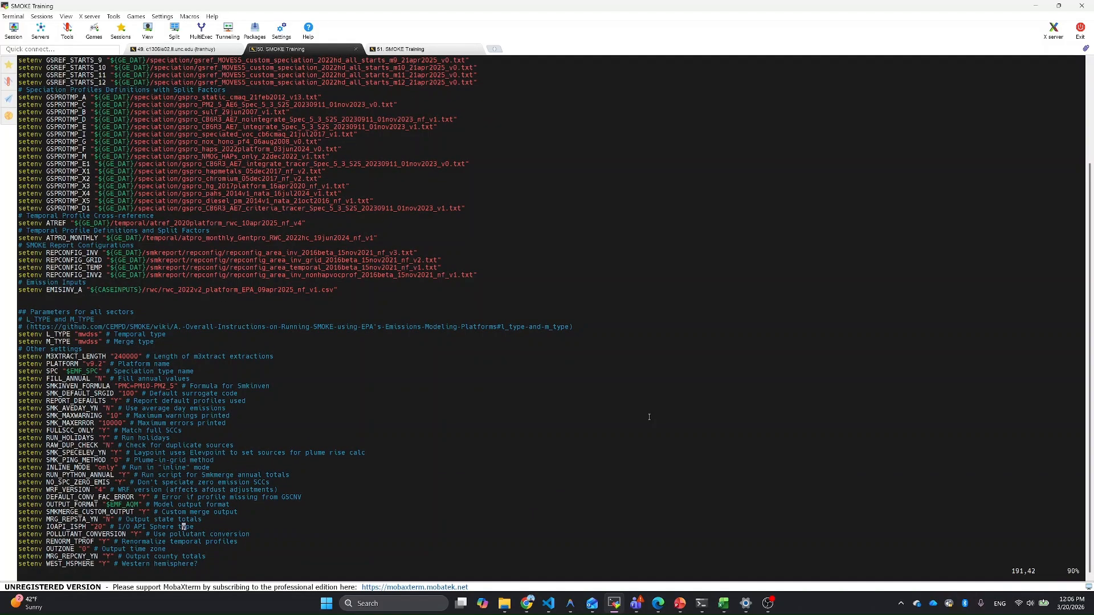
pyautogui.write(':q')
pyautogui.press('Return')
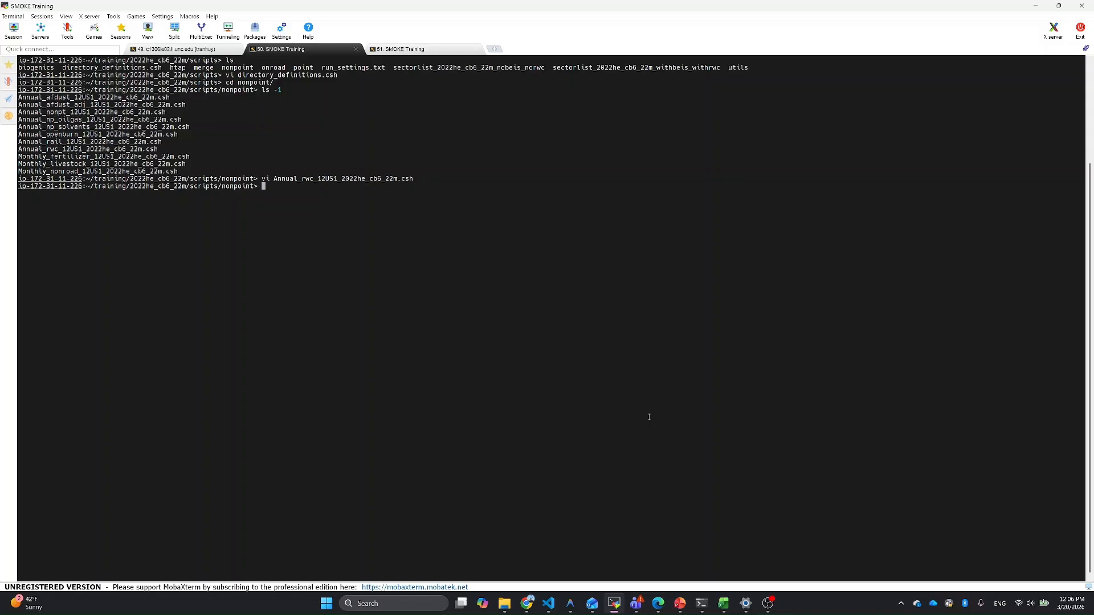
# Step: In the other SMOKE Training session, check the path of smkrun with which, and launch the SMOKE Run Launcher
pyautogui.click(438, 53)
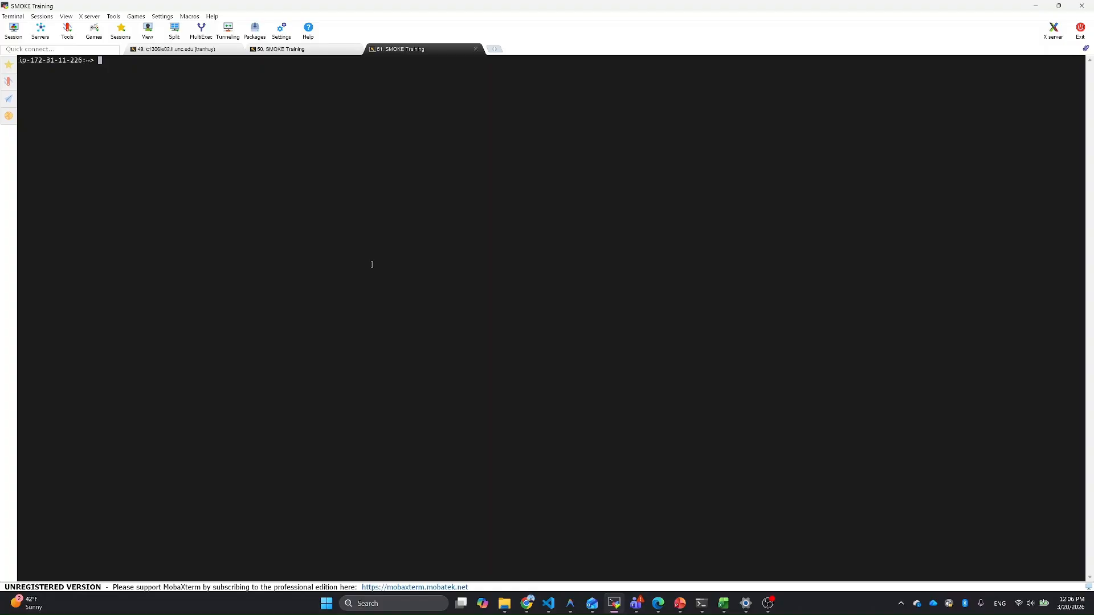
pyautogui.write('which smkrun')
pyautogui.press('Return')
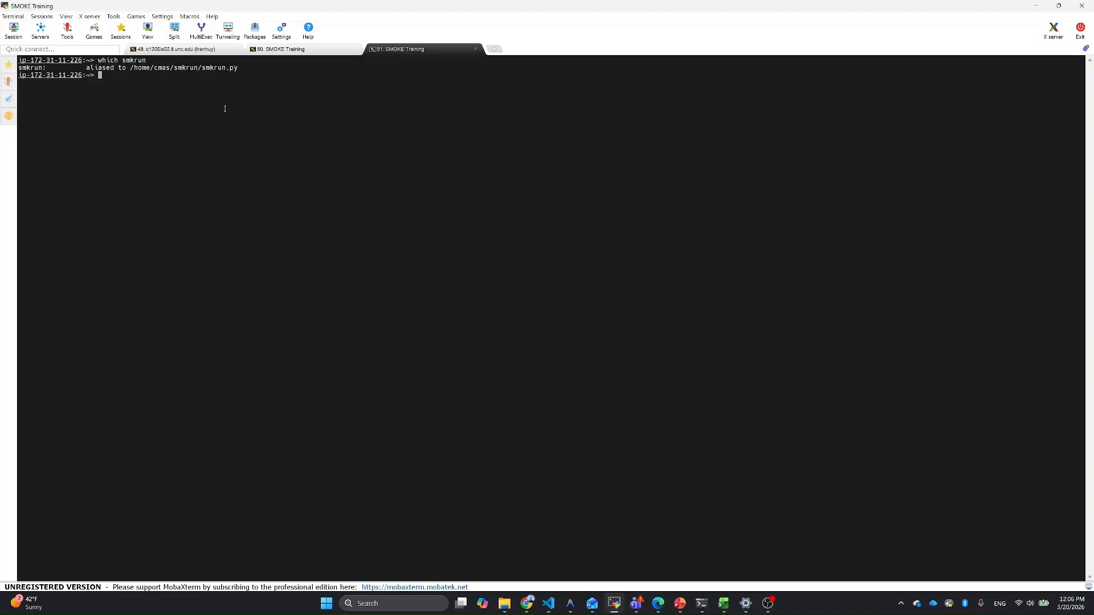
pyautogui.write('smkrun')
pyautogui.press('Return')
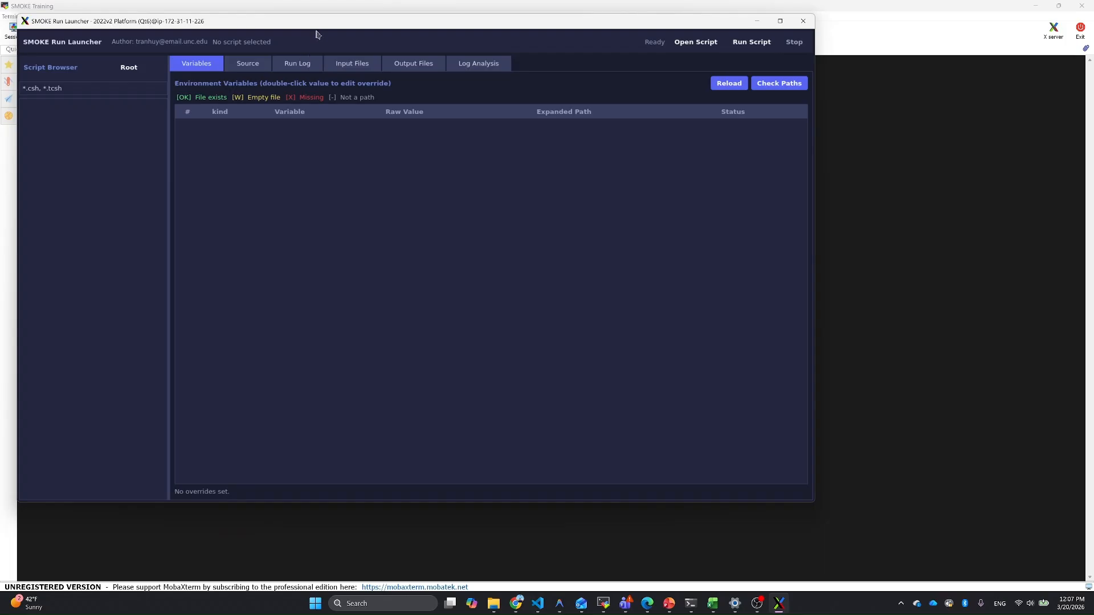
pyautogui.moveTo(324, 25); pyautogui.dragTo(432, 61)
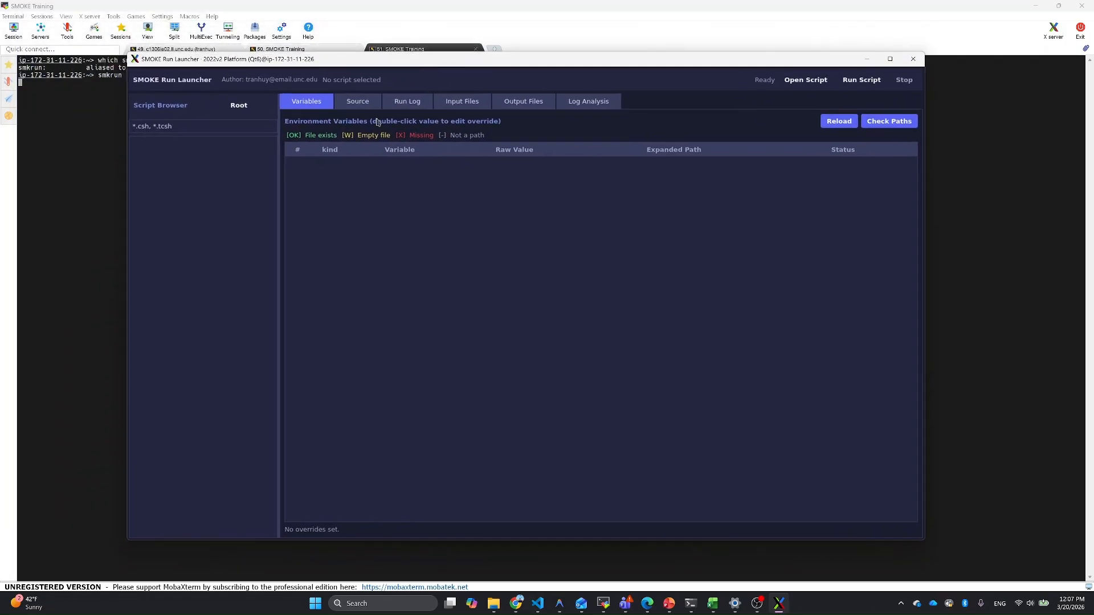
# Step: Set the launcher's scripts root directory to /home/cmas/training/2022he_cb6_22m/scripts
pyautogui.click(240, 106)
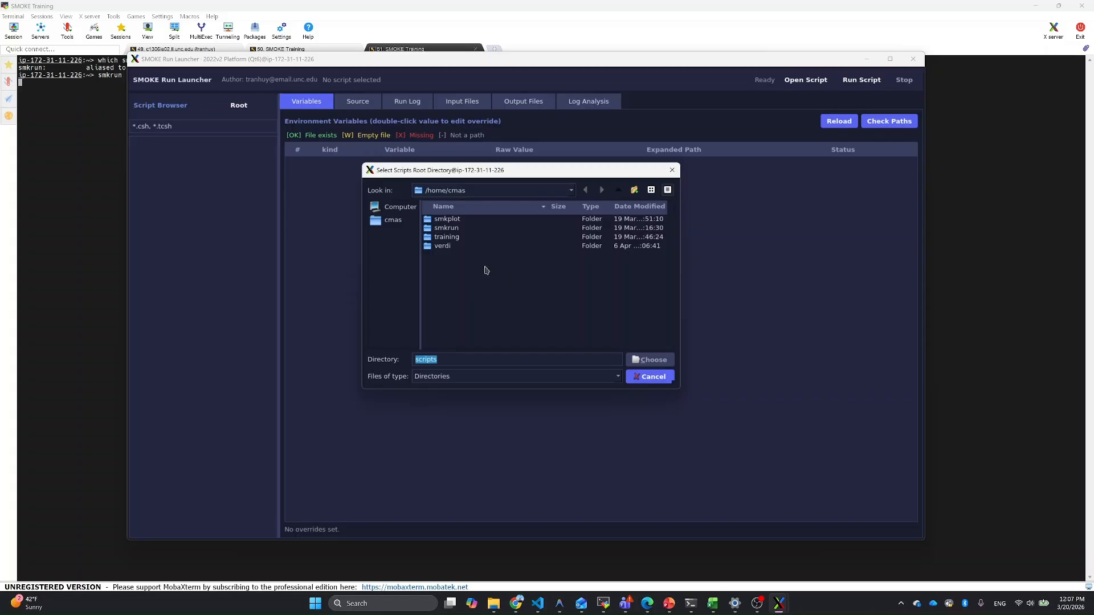
pyautogui.doubleClick(456, 238)
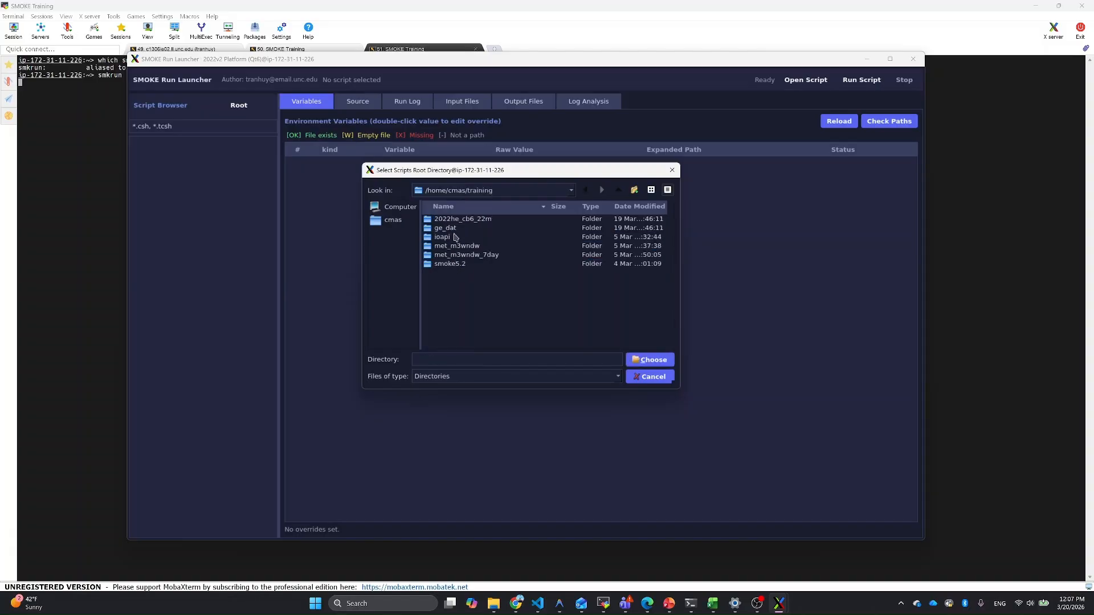
pyautogui.doubleClick(457, 221)
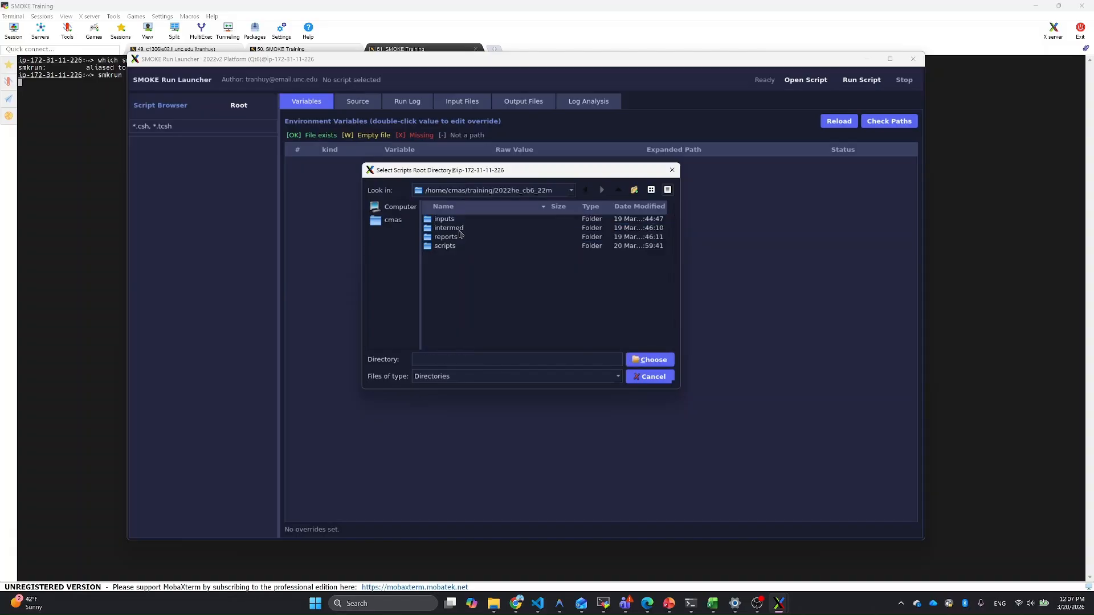
pyautogui.doubleClick(447, 246)
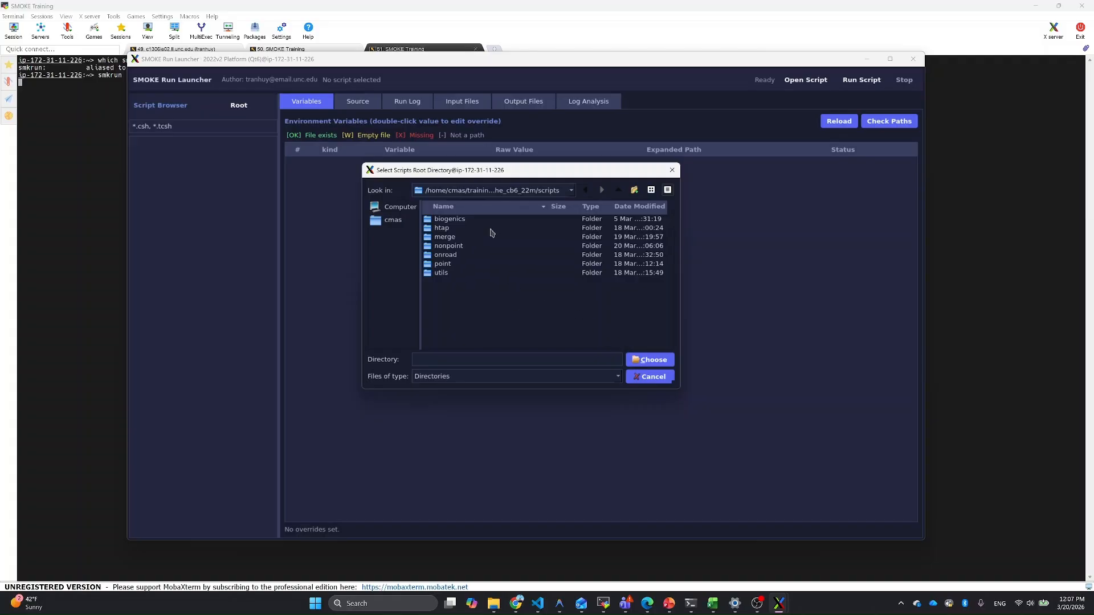
pyautogui.click(656, 364)
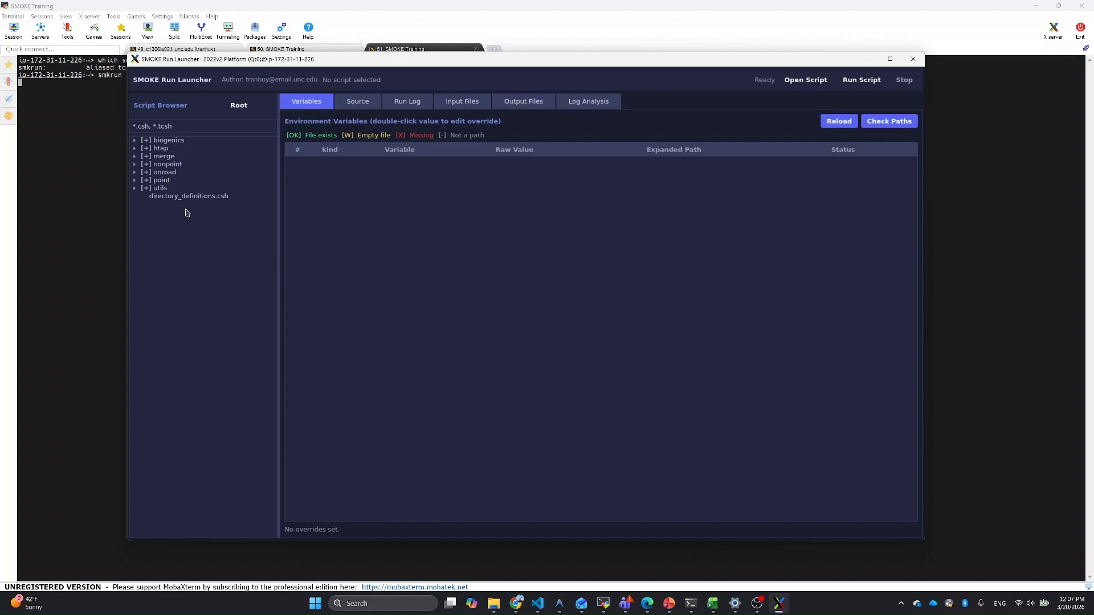
# Step: Expand the nonpoint folder in the maximized launcher, and change the script browser's file filter to *.*
pyautogui.click(890, 59)
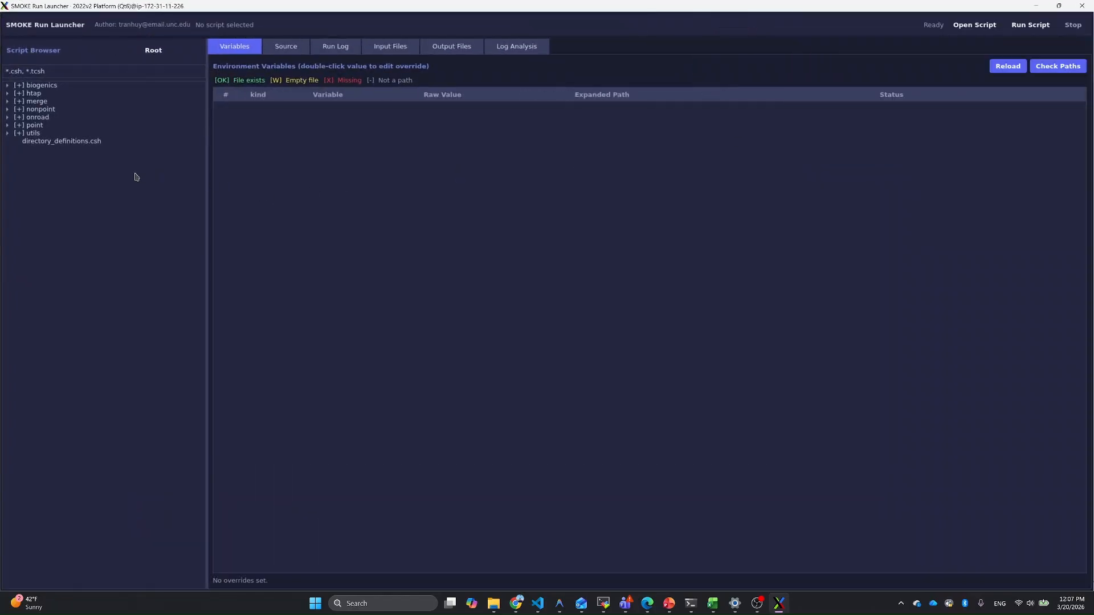
pyautogui.click(7, 109)
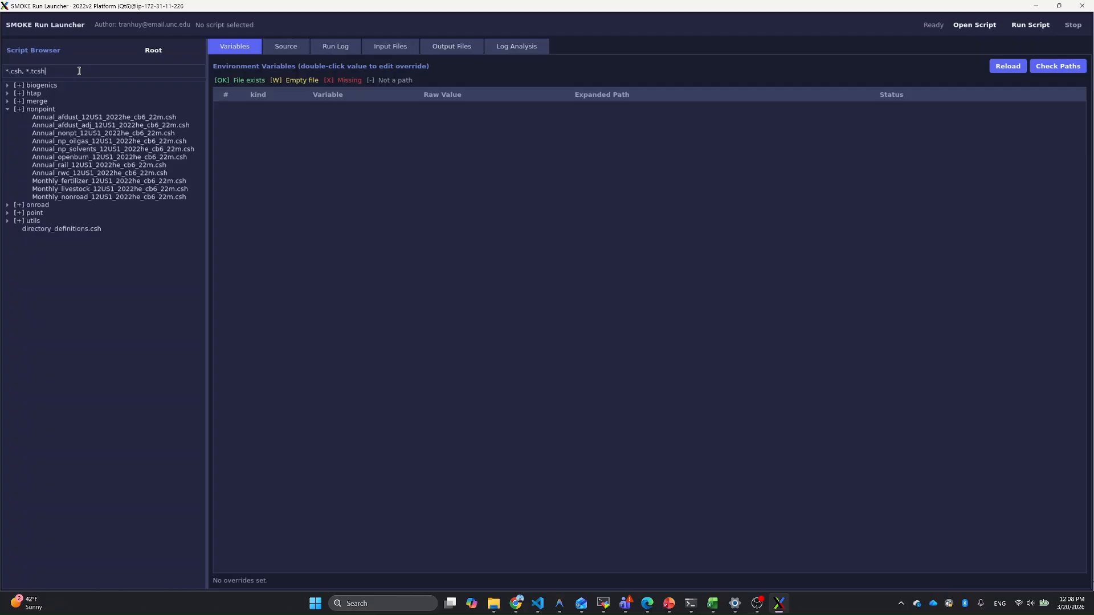
pyautogui.press('BackSpace')
pyautogui.press('BackSpace')
pyautogui.press('BackSpace')
pyautogui.press('BackSpace')
pyautogui.press('BackSpace')
pyautogui.press('BackSpace')
pyautogui.press('BackSpace')
pyautogui.press('BackSpace')
pyautogui.press('BackSpace')
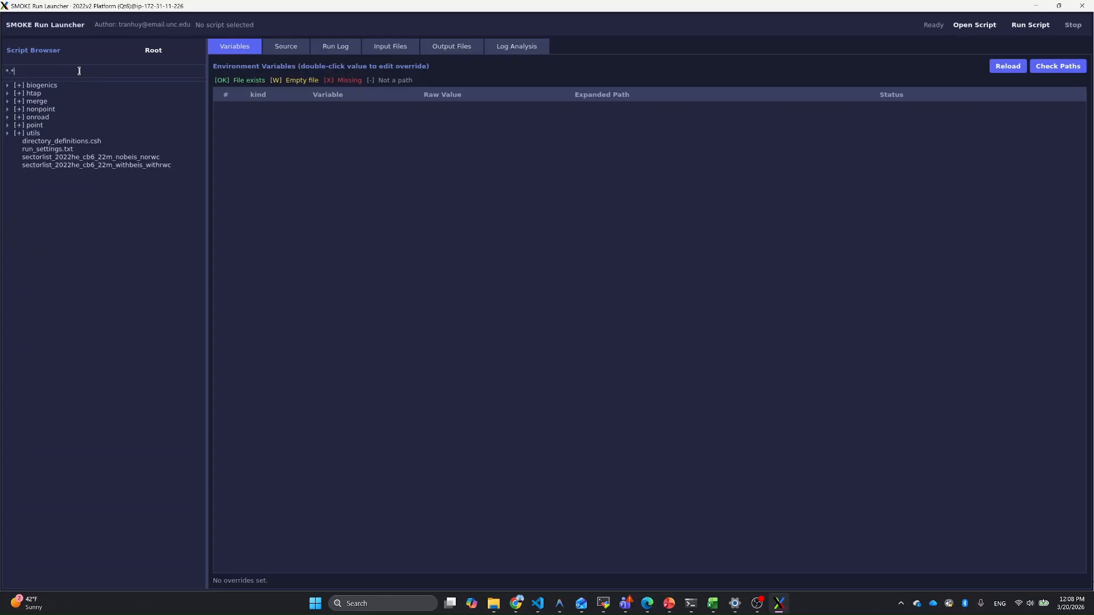
# Step: Load directory_definitions.csh in the launcher and examine its source and its environment variables with expanded paths and statuses
pyautogui.click(70, 142)
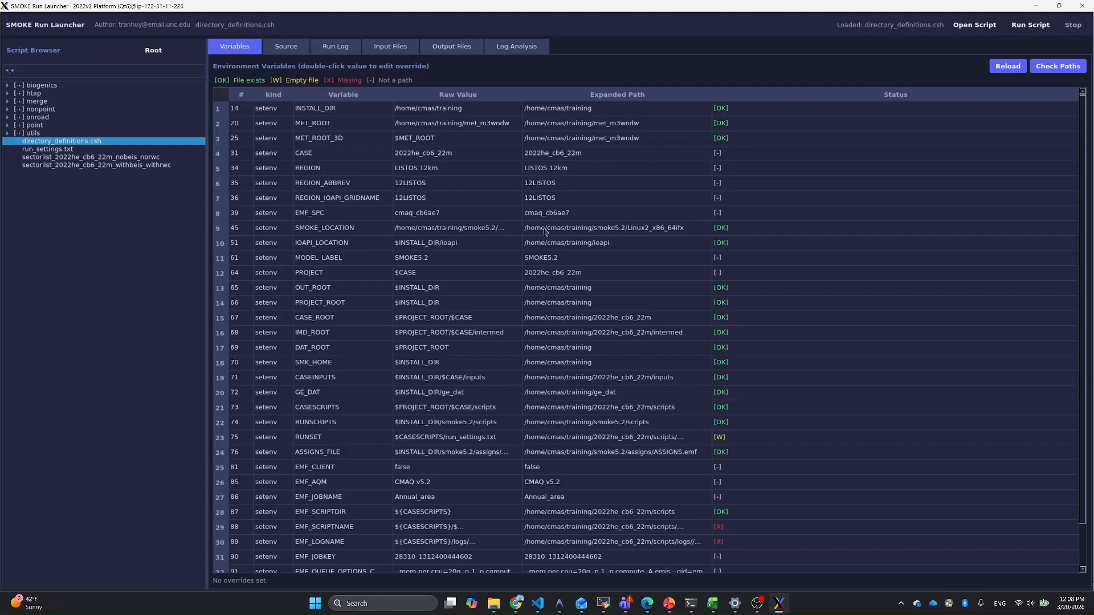
pyautogui.click(287, 50)
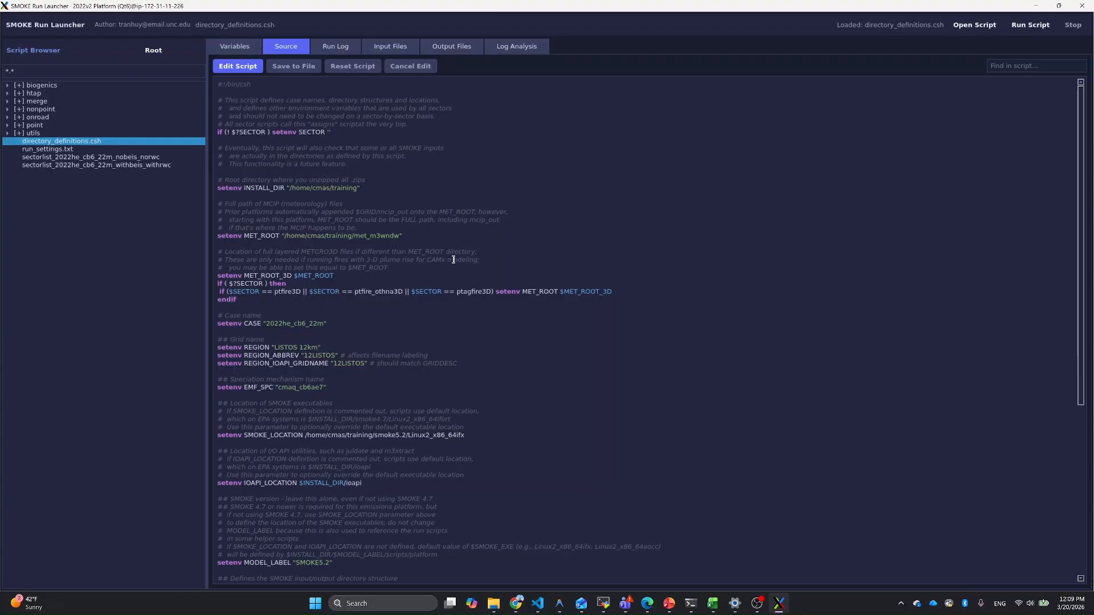
pyautogui.scroll(-10, 386, 182)
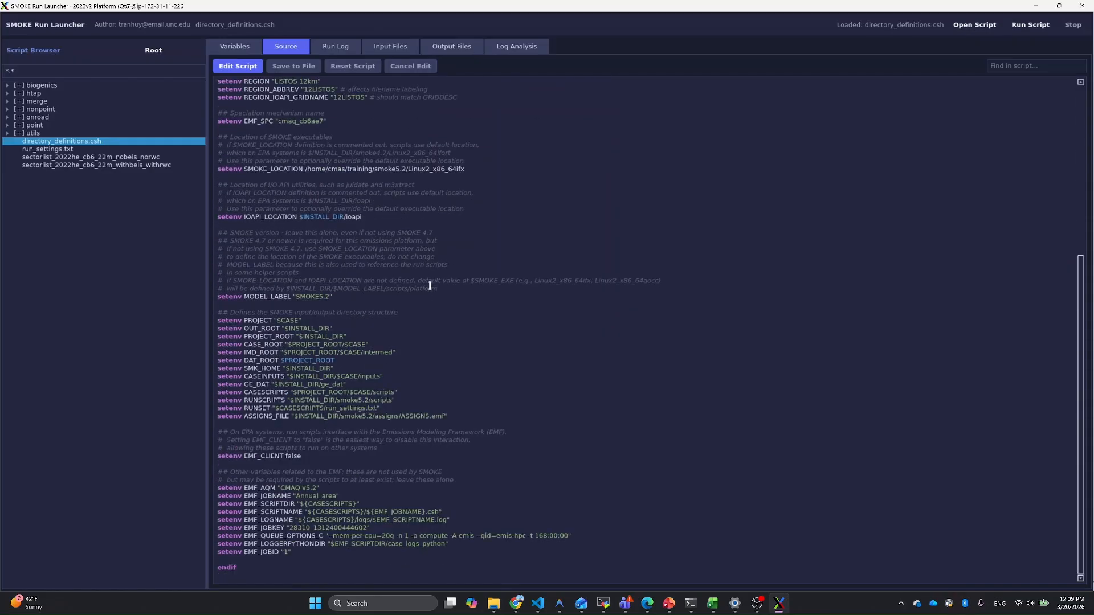
pyautogui.scroll(5, 429, 291)
pyautogui.scroll(6, 425, 292)
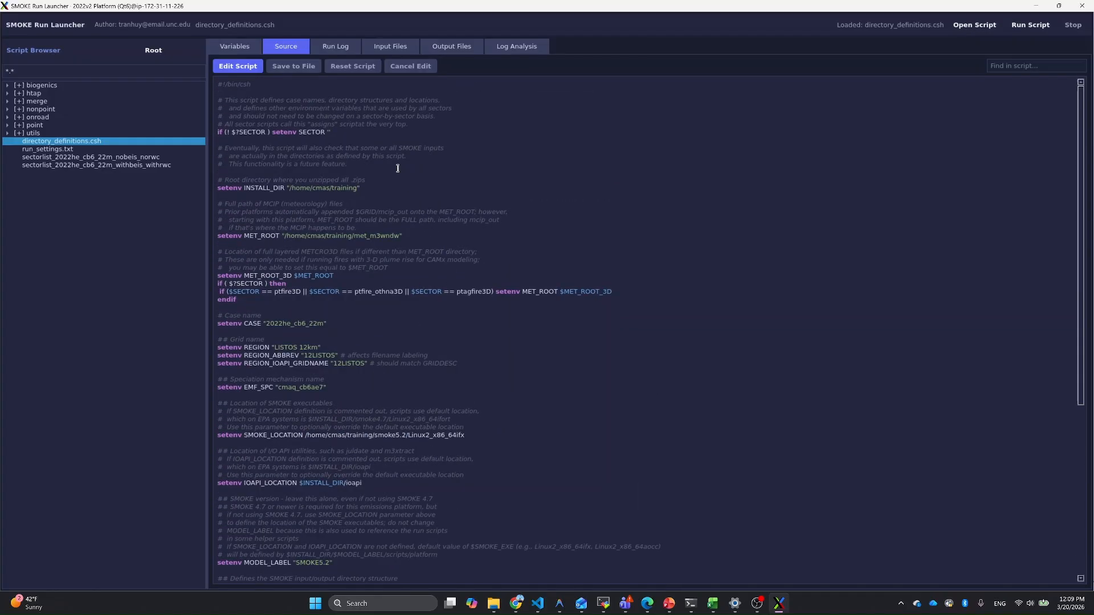
pyautogui.click(238, 52)
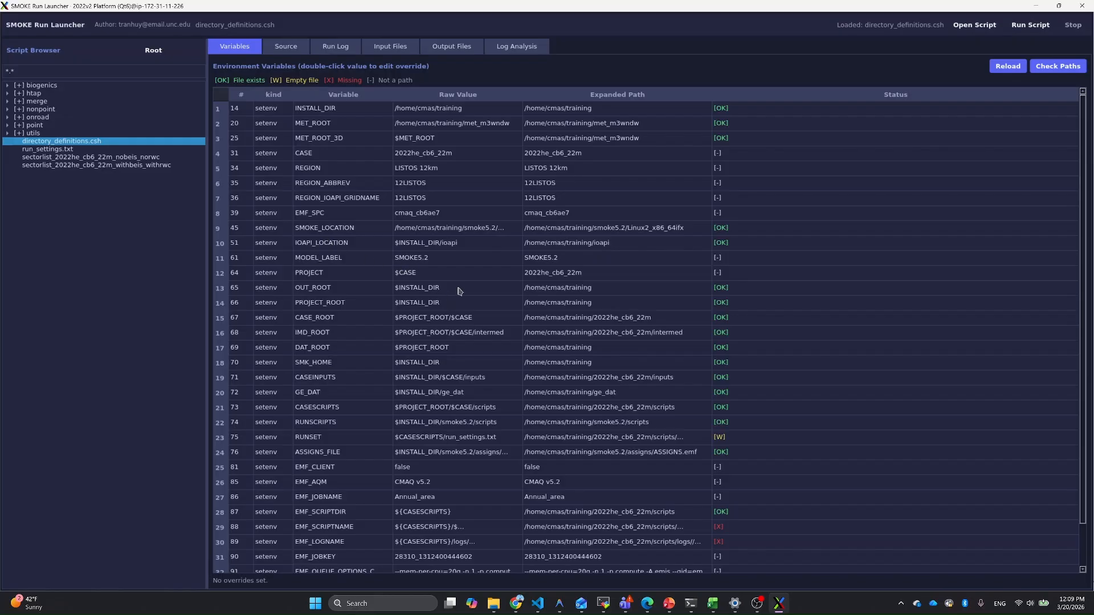
pyautogui.scroll(-1, 459, 291)
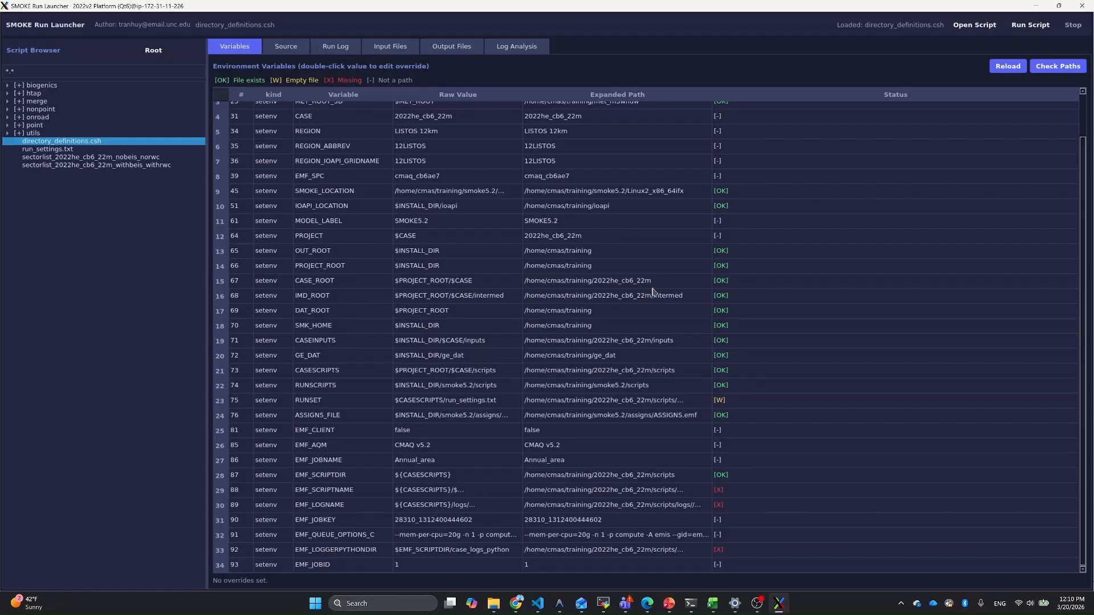
# Step: Review the directory_definitions.csh environment variables and path statuses through EMF_JOBID, and return to the script's source
pyautogui.scroll(1, 652, 291)
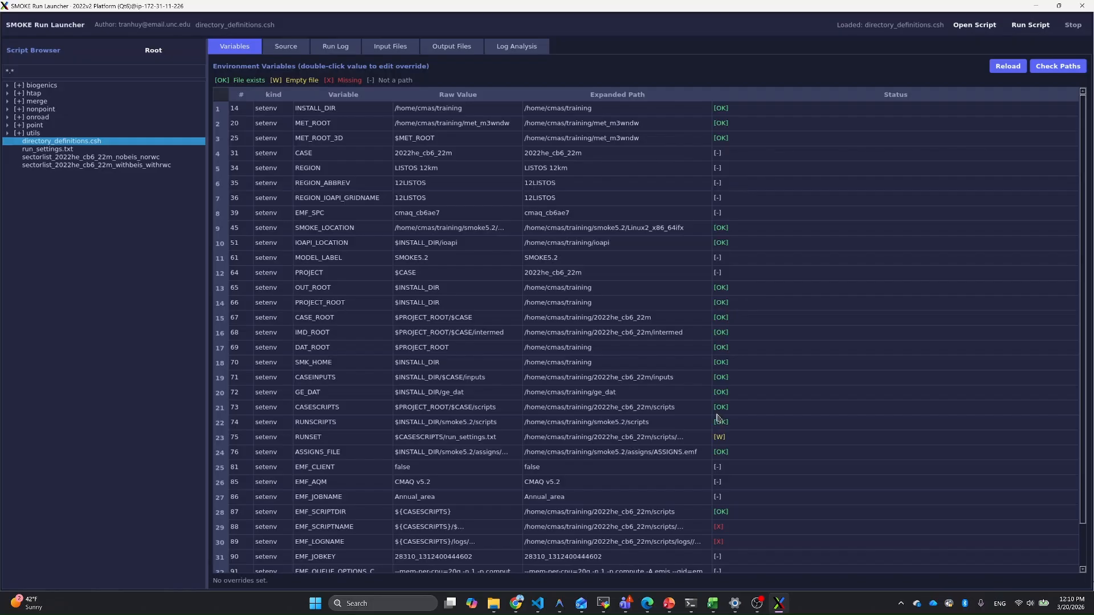
pyautogui.scroll(-1, 718, 419)
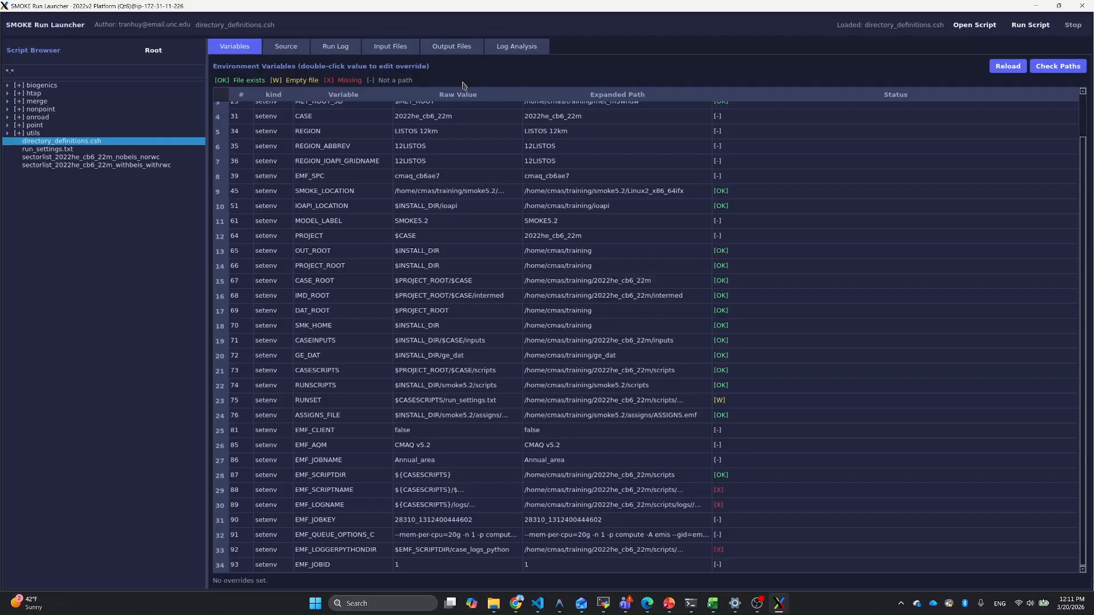
pyautogui.click(285, 48)
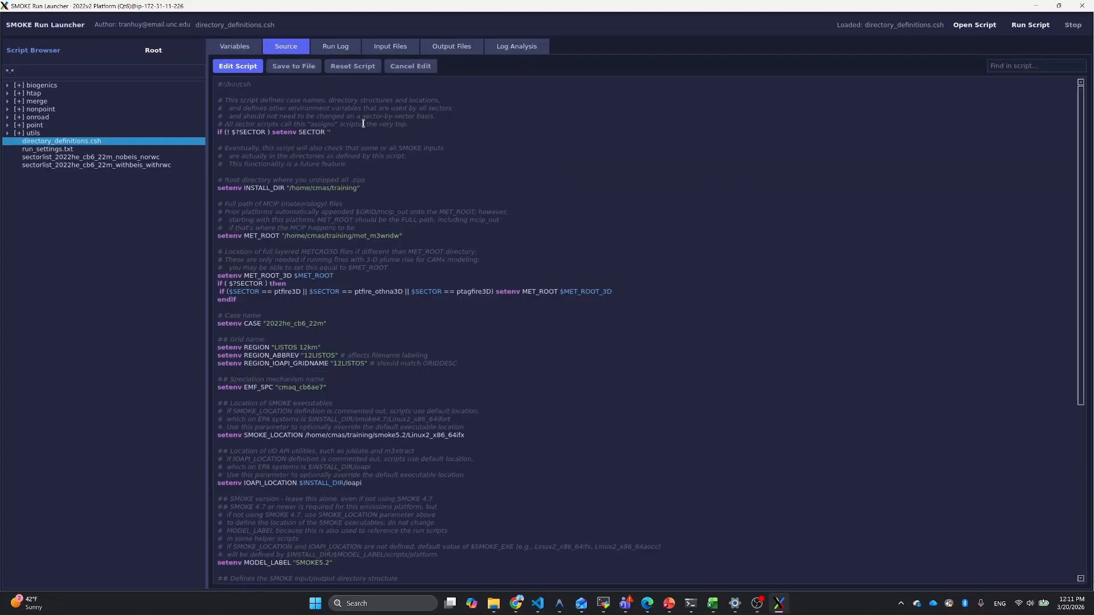
# Step: Load Annual_rwc_12US1_2022he_cb6_22m.csh from the nonpoint folder and examine its source from the sector settings through the emission inputs
pyautogui.click(8, 110)
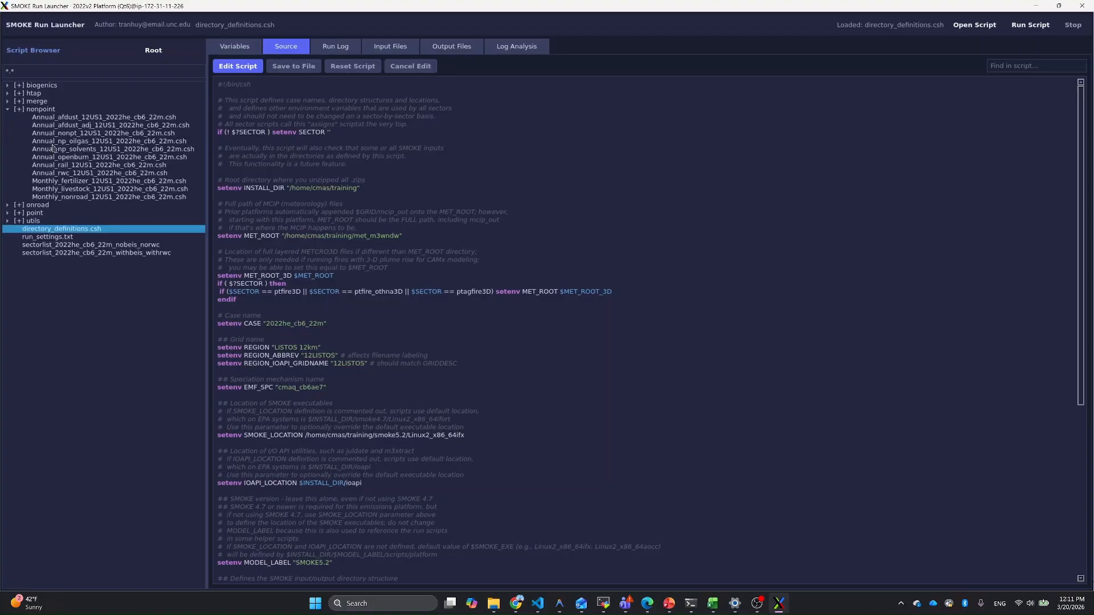
pyautogui.click(60, 174)
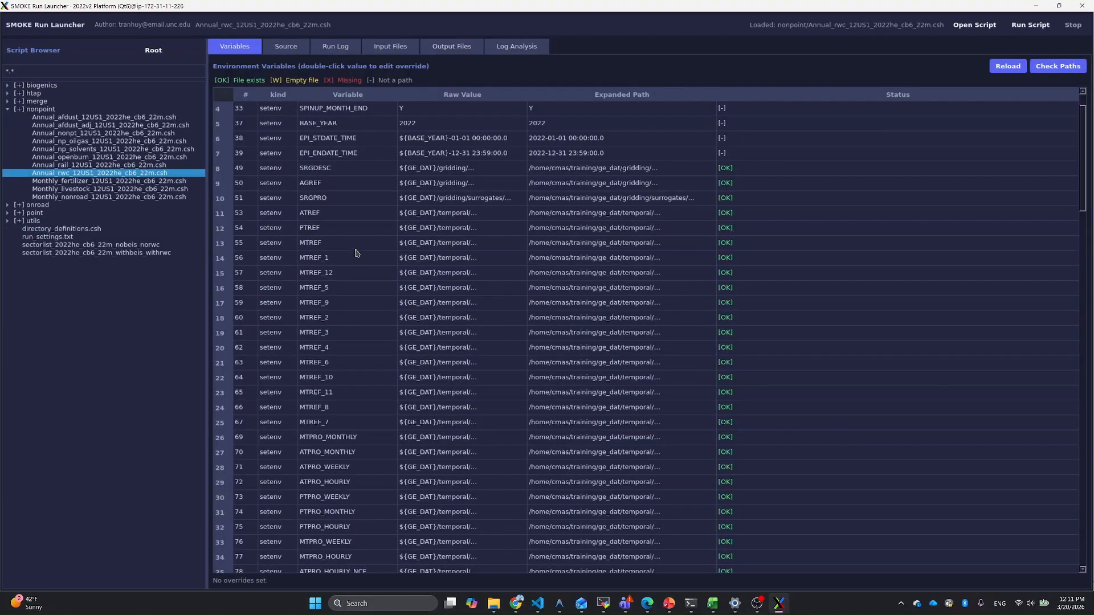
pyautogui.click(292, 52)
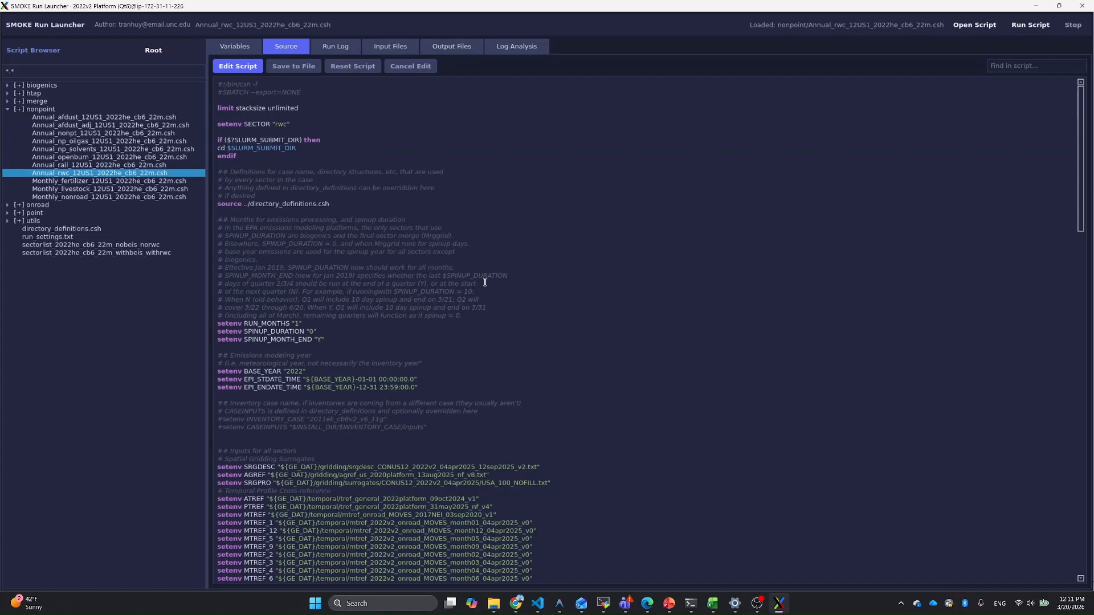
pyautogui.scroll(-16, 485, 282)
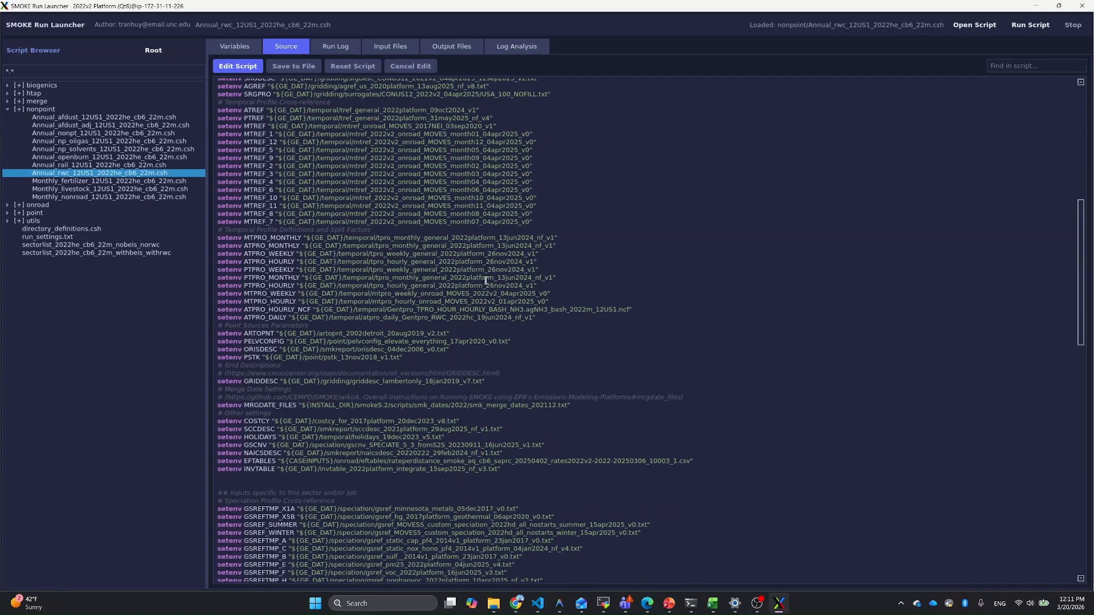
pyautogui.scroll(-14, 485, 280)
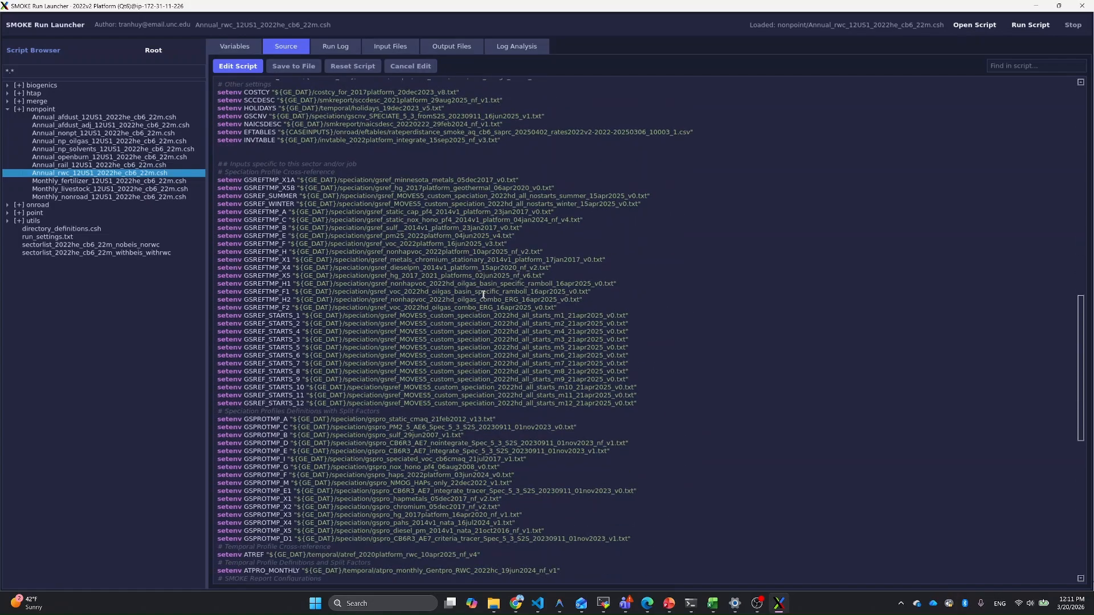
pyautogui.scroll(-5, 485, 291)
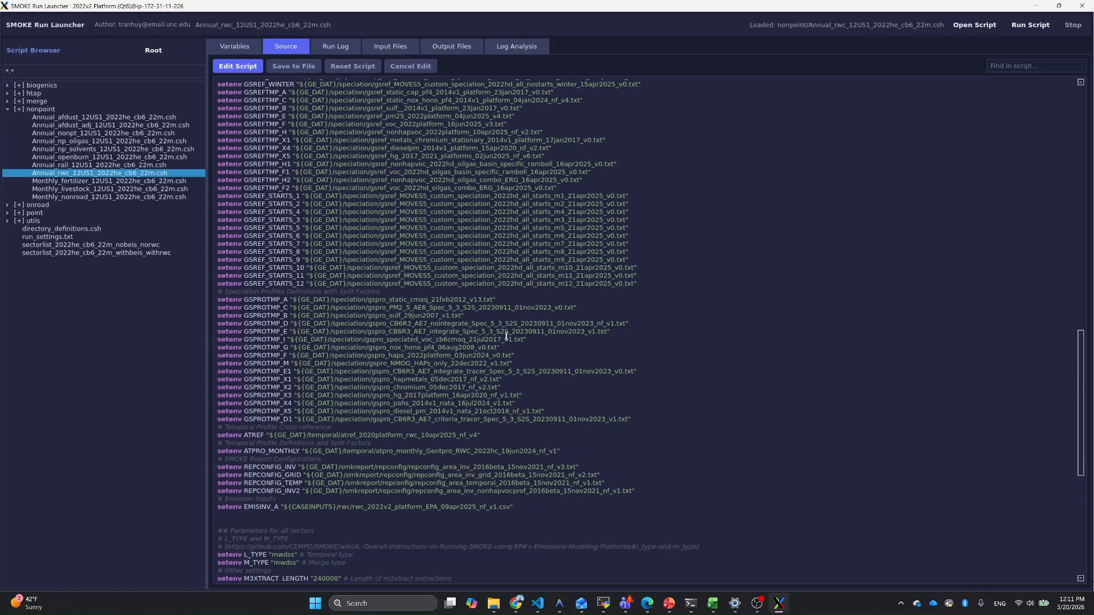
pyautogui.scroll(20, 503, 331)
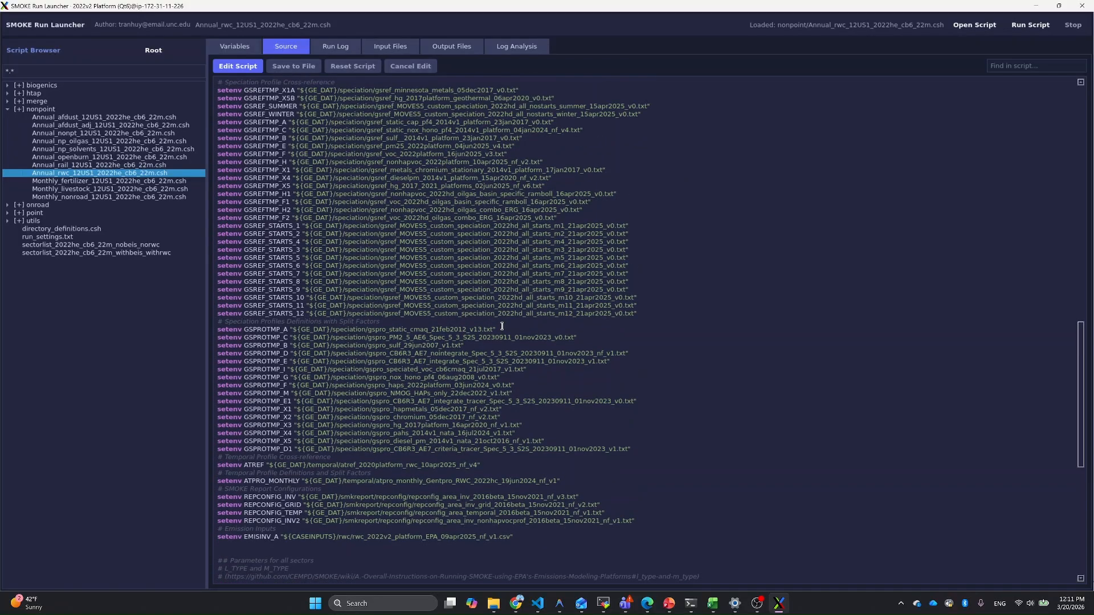
pyautogui.scroll(9, 504, 317)
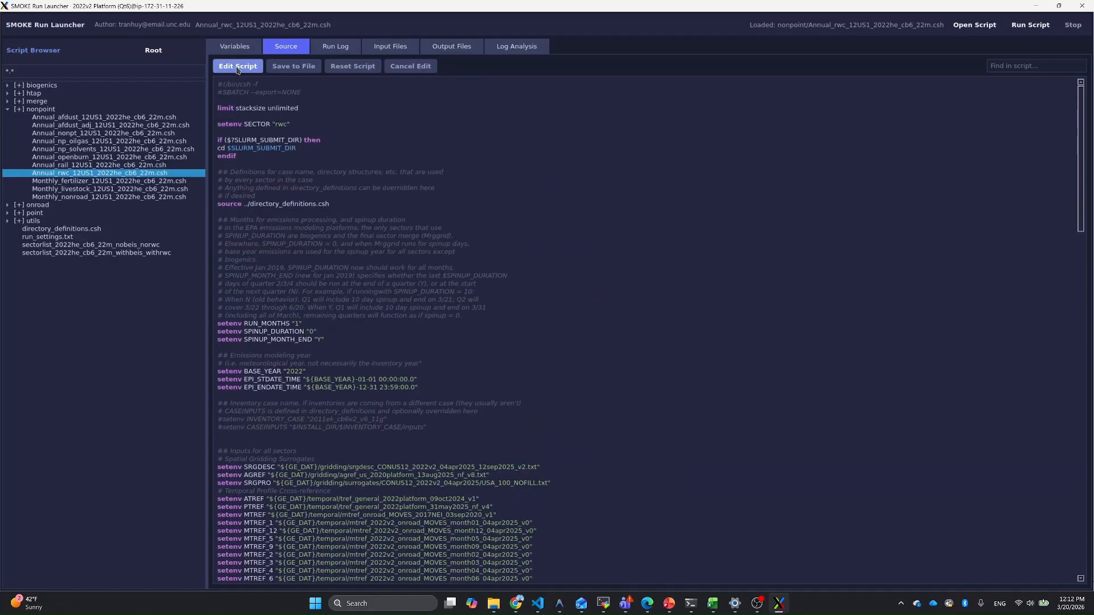
pyautogui.click(237, 67)
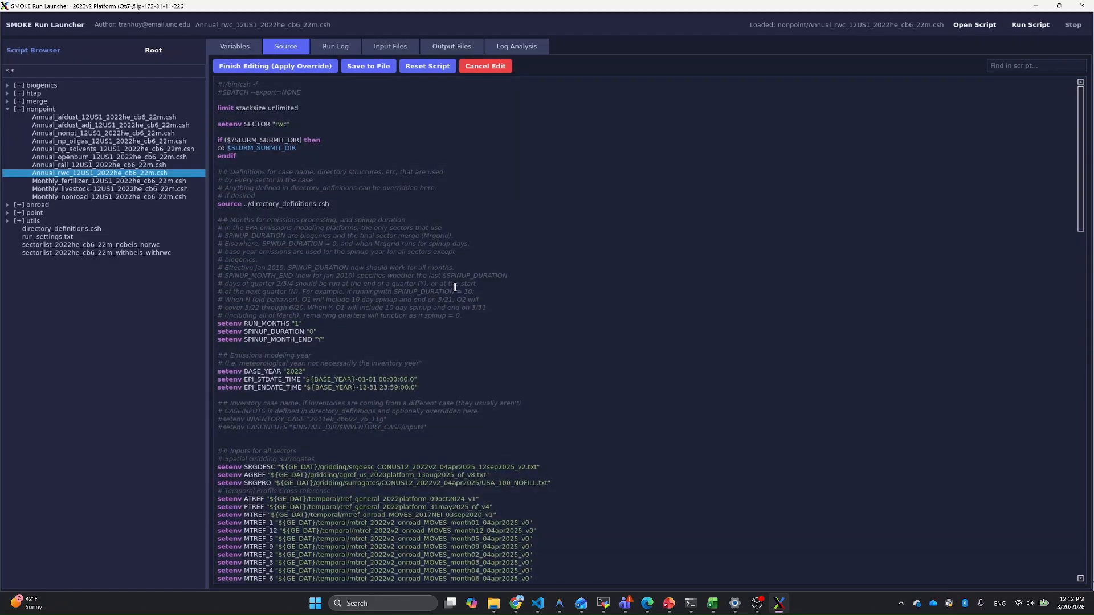
pyautogui.scroll(-3, 436, 281)
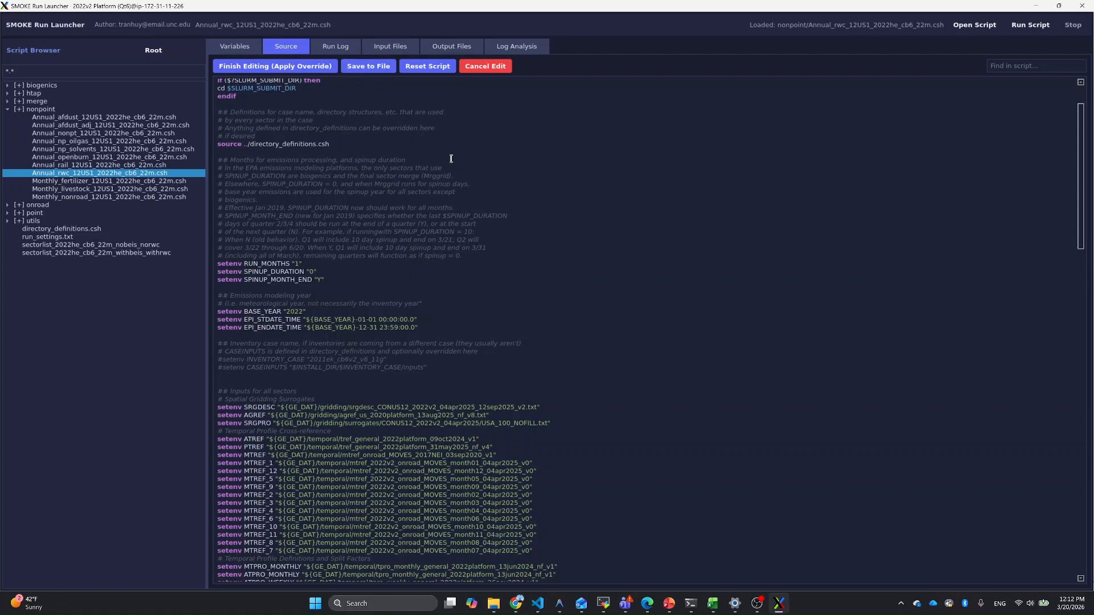
pyautogui.click(486, 67)
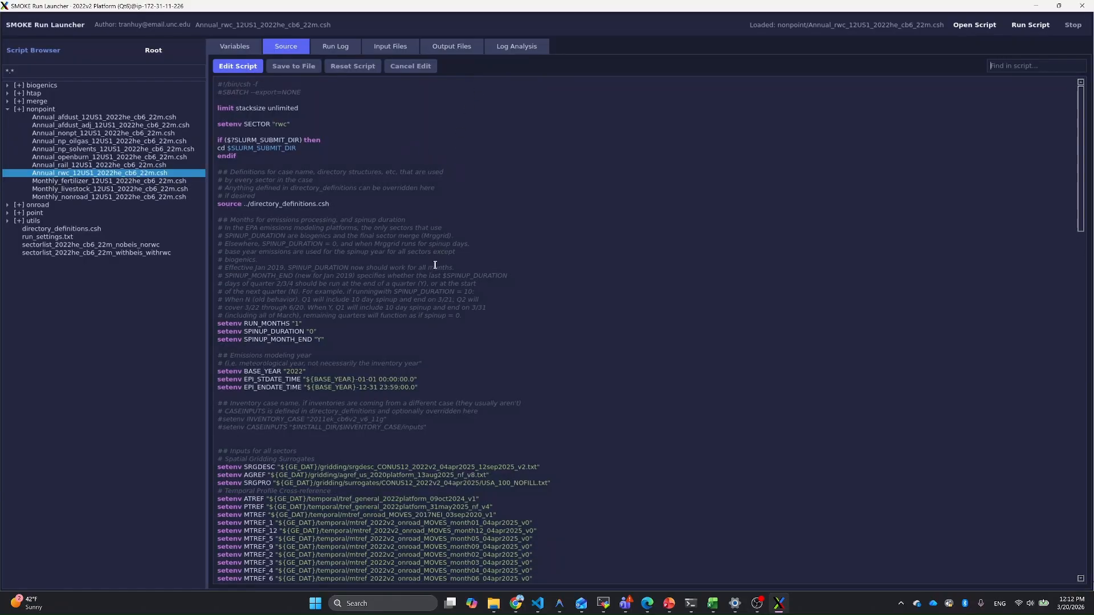
# Step: Compare the rwc script's environment variables with the setenv definitions in its source
pyautogui.click(239, 51)
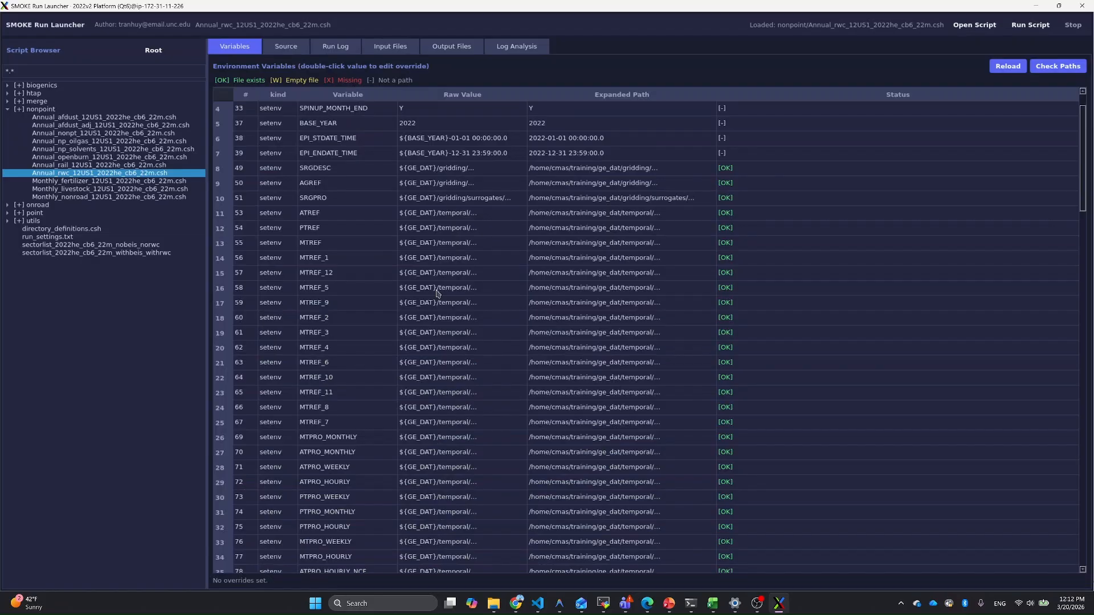
pyautogui.scroll(1, 461, 329)
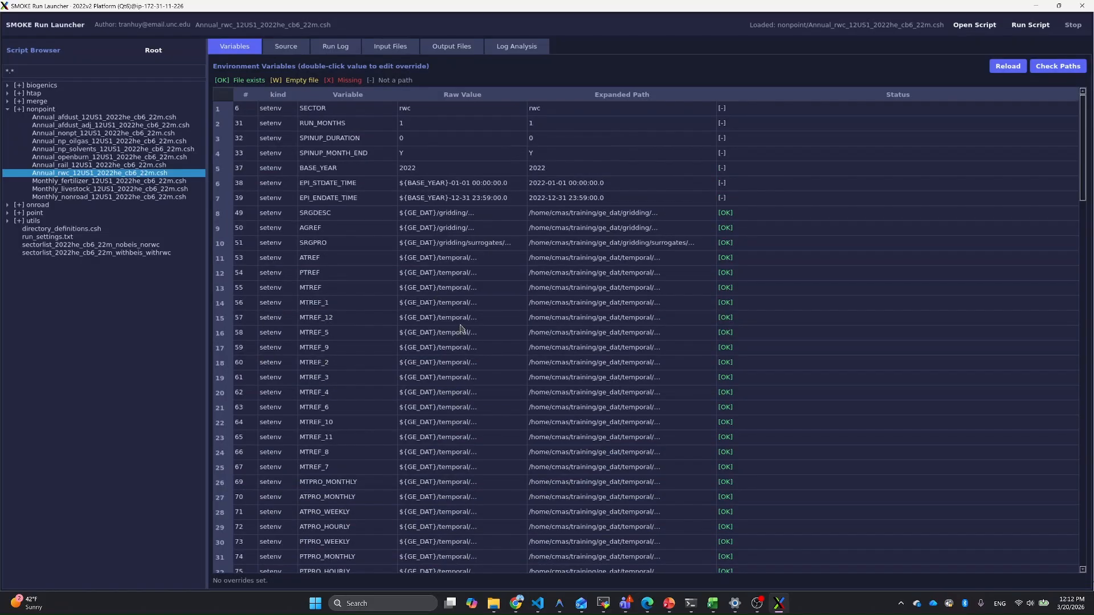
pyautogui.click(285, 52)
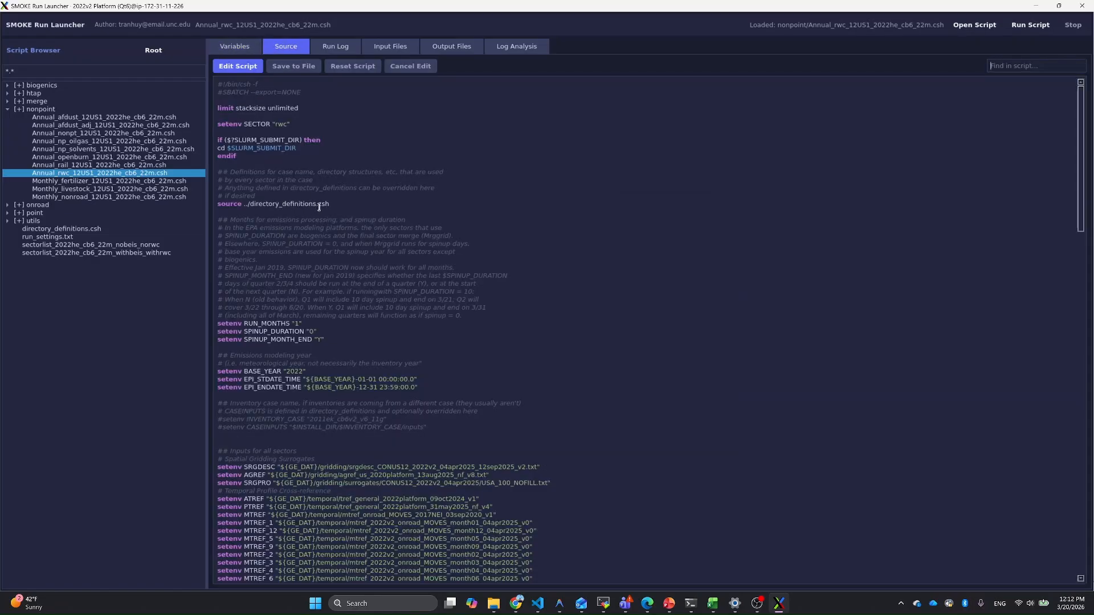
pyautogui.click(241, 49)
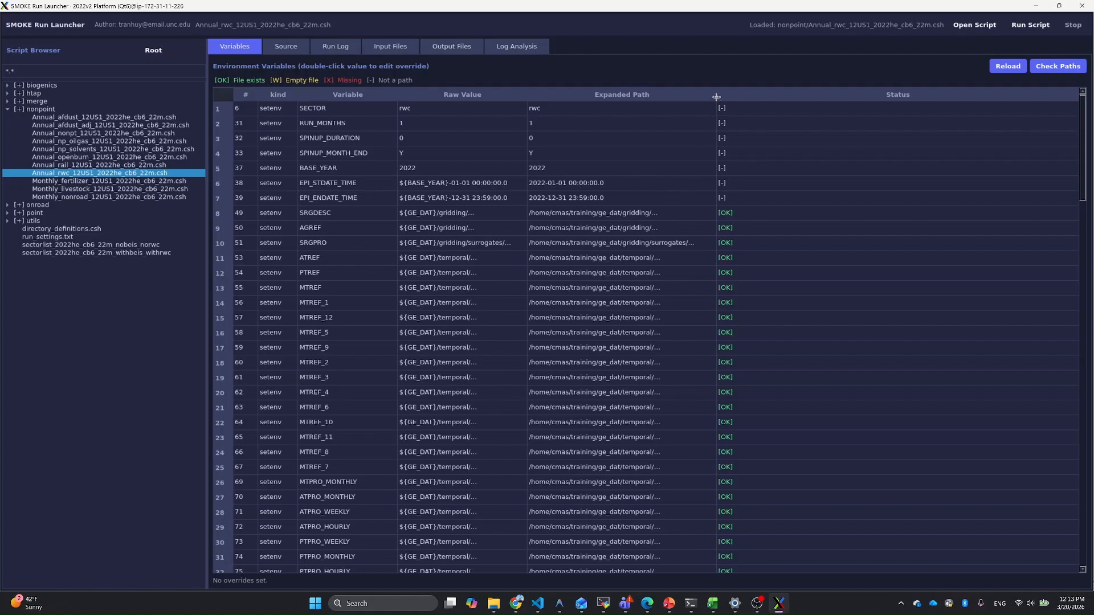
# Step: Widen the Expanded Path column and examine the file statuses of the rwc script's variables, including EFTABLES
pyautogui.moveTo(716, 97); pyautogui.dragTo(758, 95)
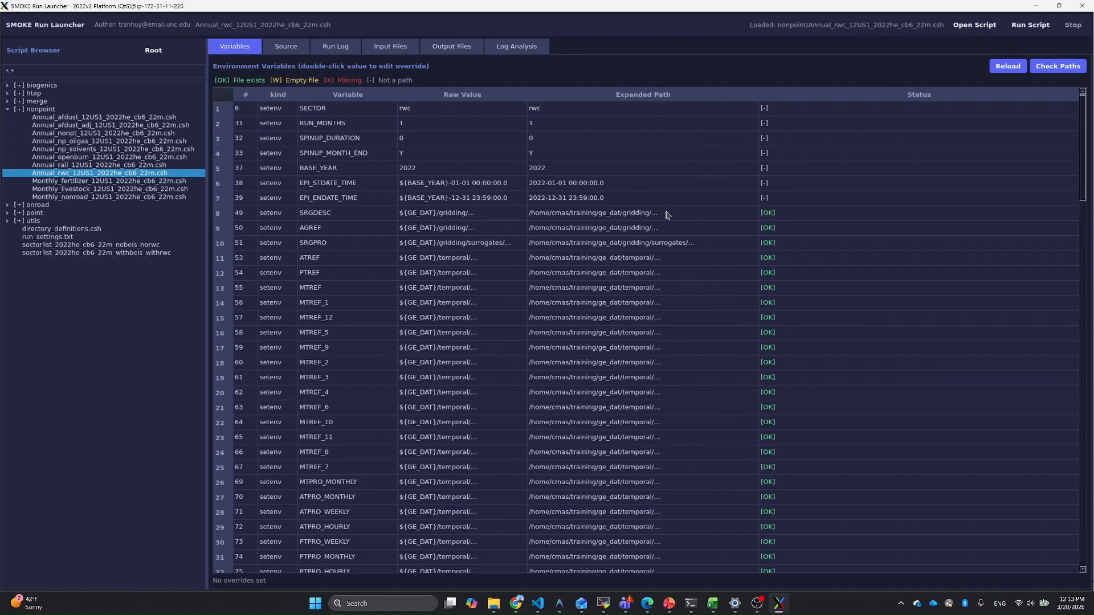
pyautogui.scroll(-1, 784, 244)
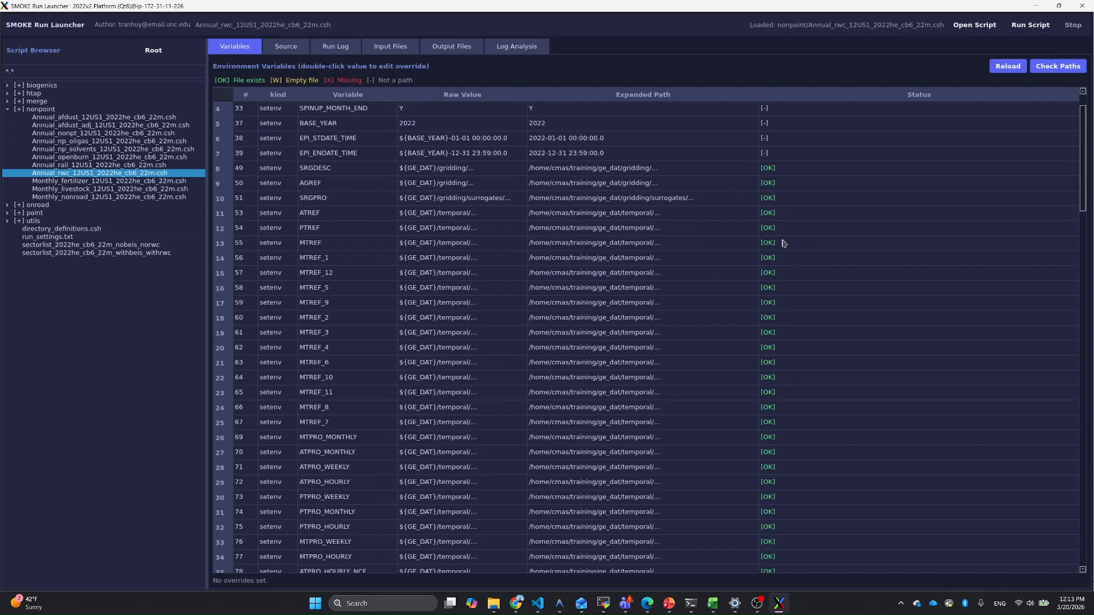
pyautogui.scroll(-8, 784, 244)
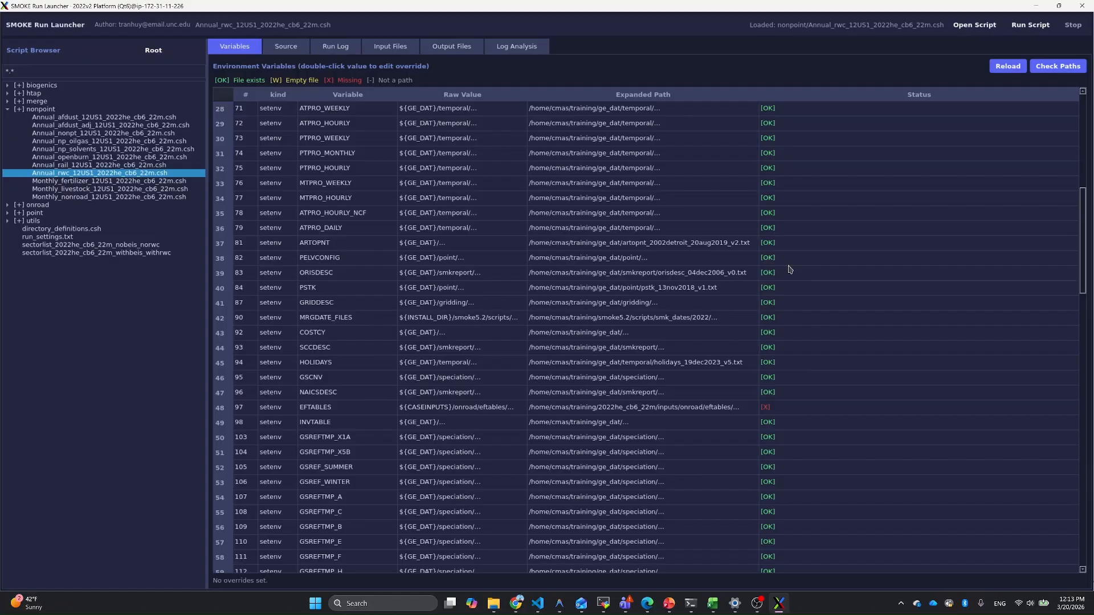
pyautogui.scroll(-1, 790, 269)
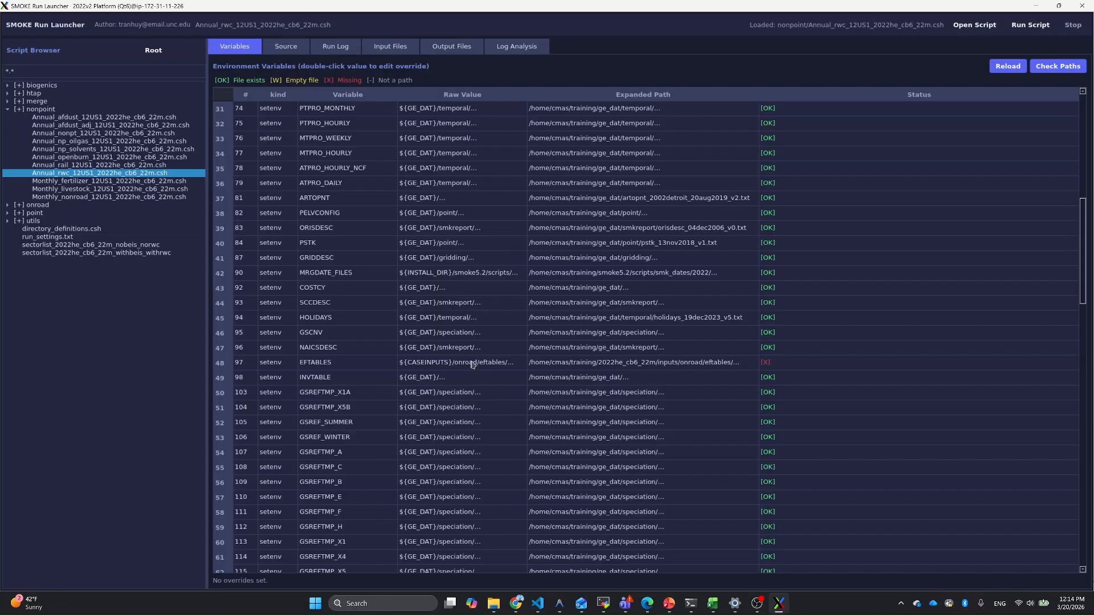
pyautogui.scroll(-2, 473, 357)
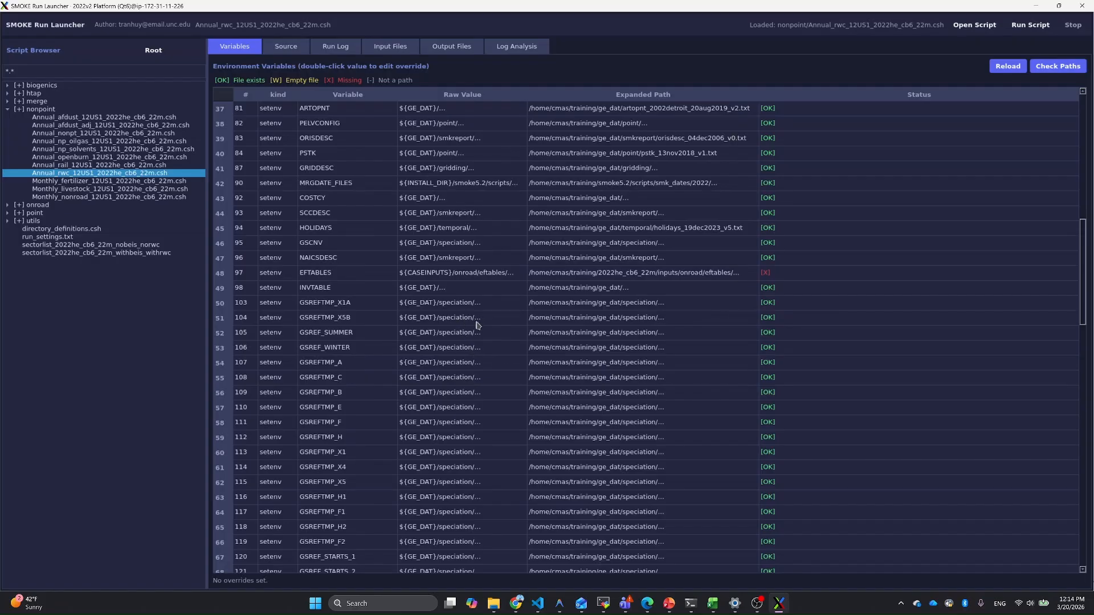
pyautogui.scroll(6, 471, 315)
pyautogui.scroll(6, 473, 308)
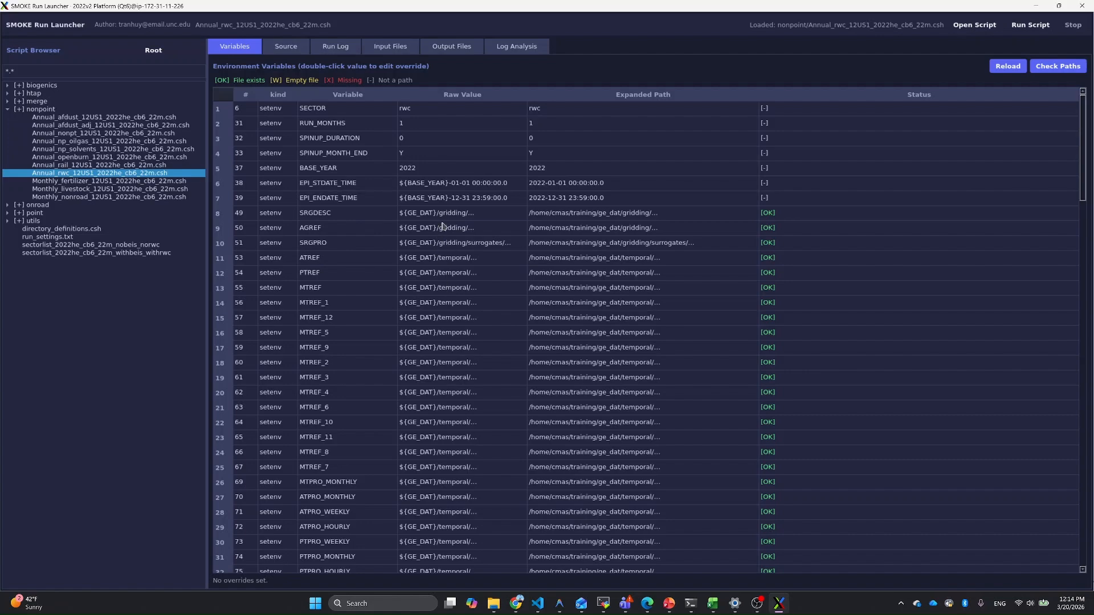
# Step: View the surrogate description file assigned to SRGDESC, examine its surrogate entries, and close the viewer
pyautogui.rightClick(365, 217)
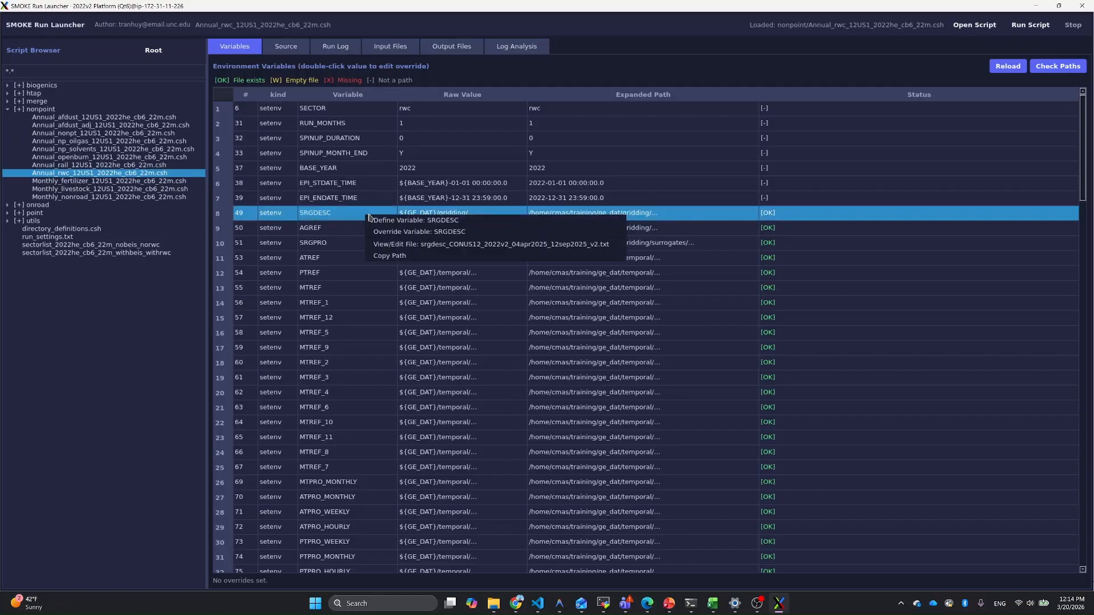
pyautogui.click(408, 246)
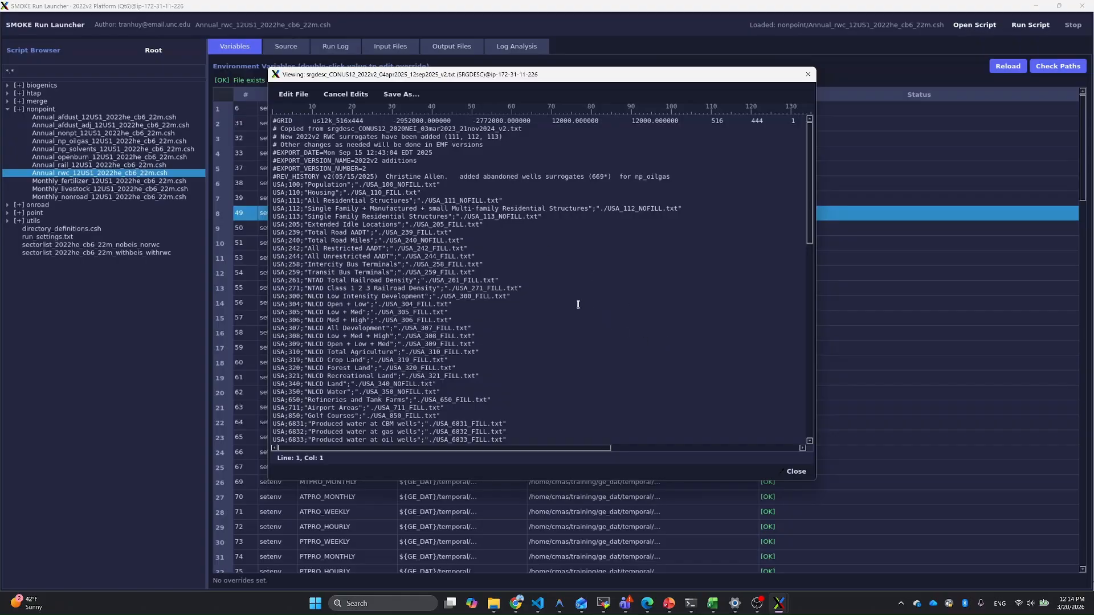
pyautogui.scroll(-3, 543, 274)
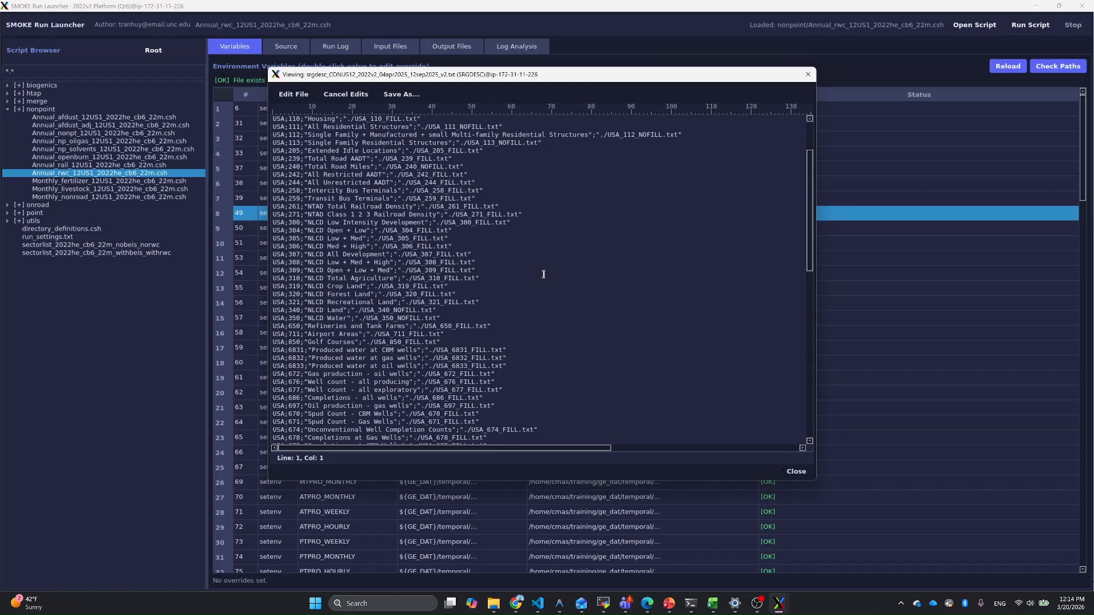
pyautogui.scroll(-4, 512, 283)
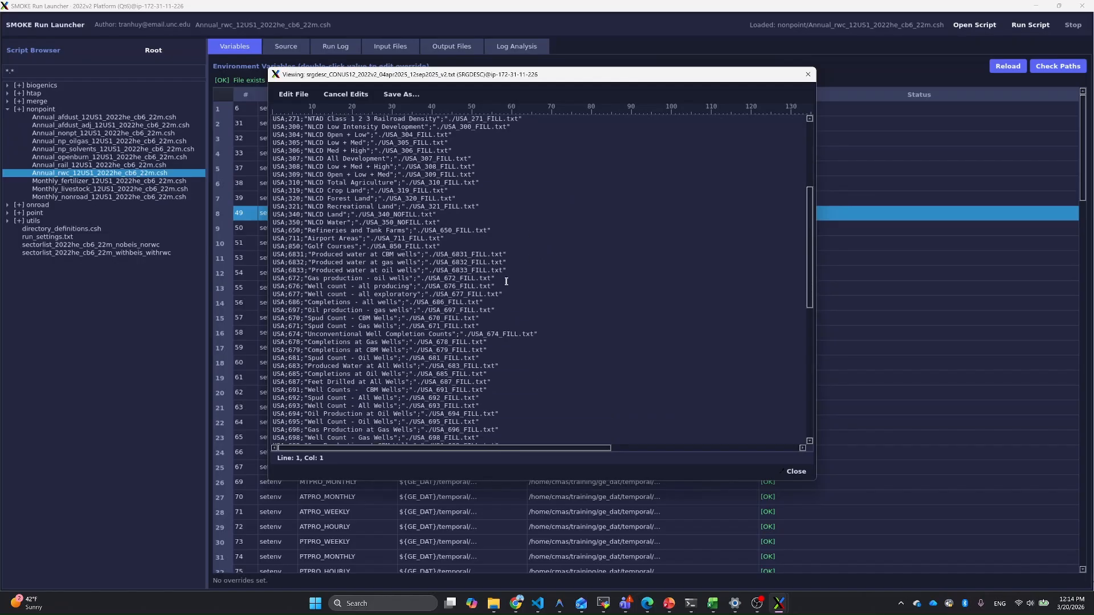
pyautogui.scroll(7, 506, 281)
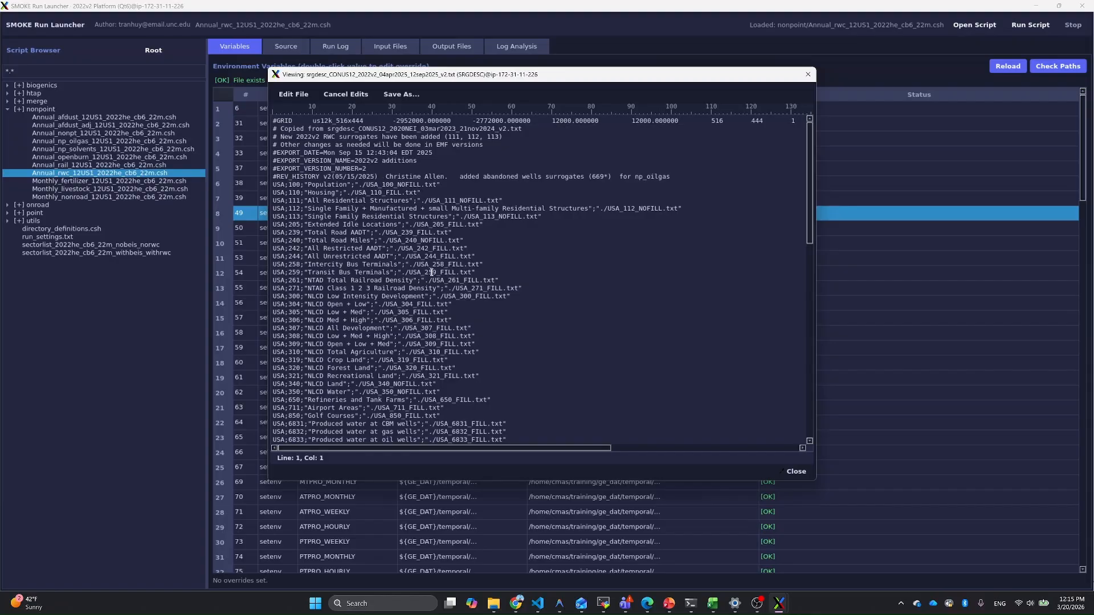
pyautogui.scroll(-5, 432, 270)
pyautogui.scroll(5, 432, 270)
pyautogui.click(807, 74)
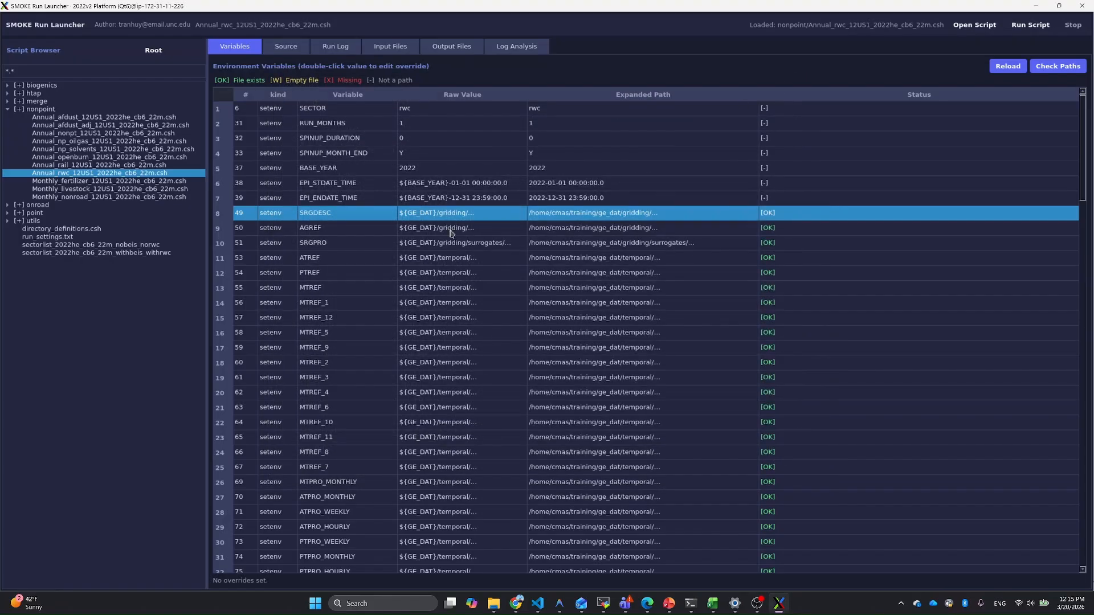
# Step: Read the documentation defining the SRGDESC variable, close it, and return to the rwc variable list
pyautogui.rightClick(327, 217)
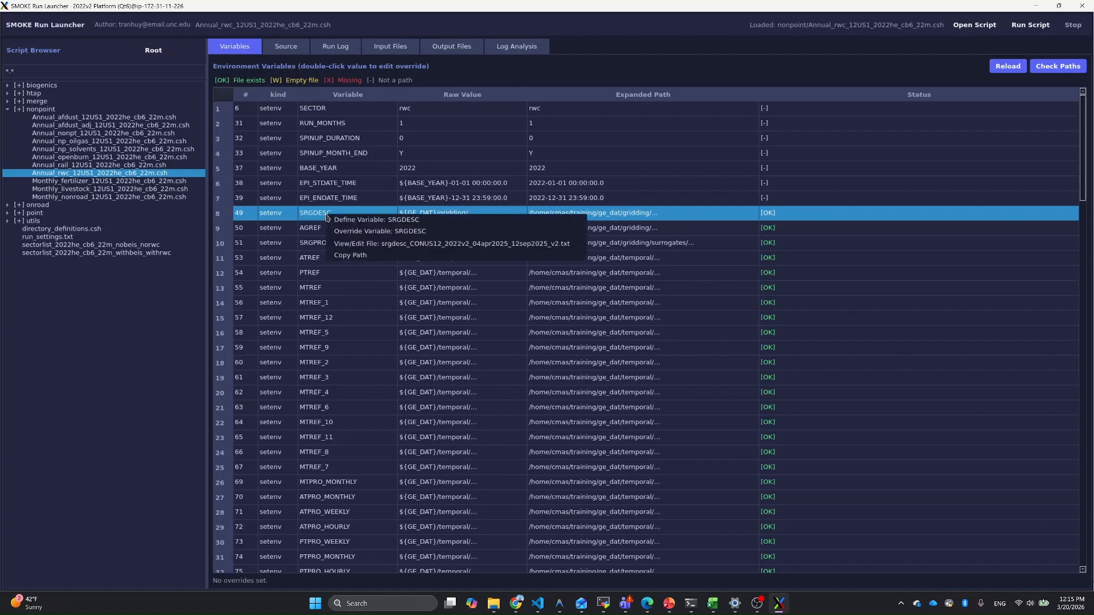
pyautogui.click(360, 221)
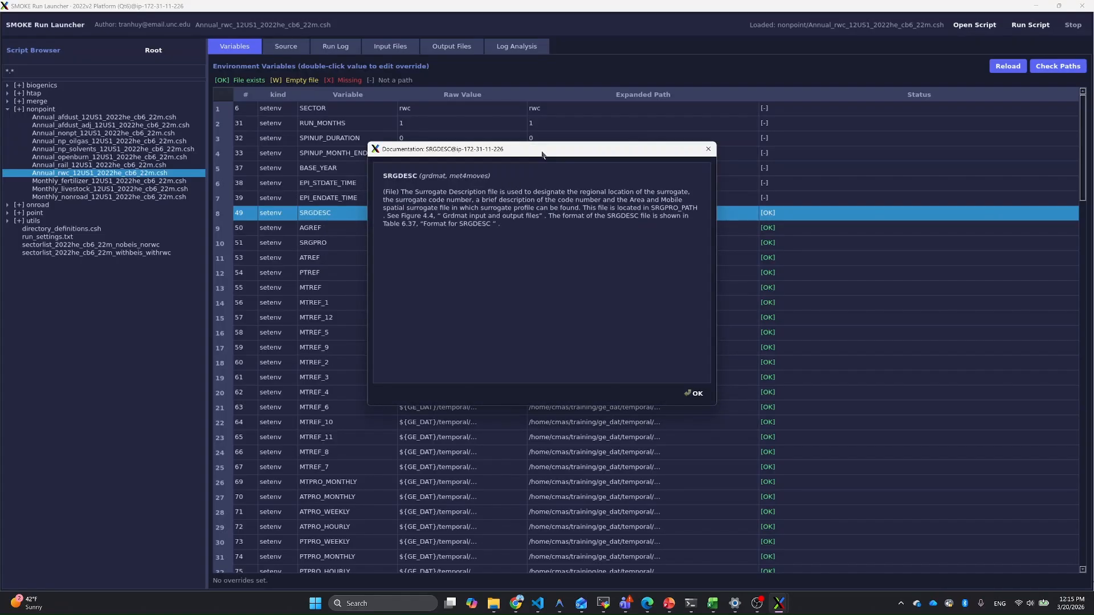
pyautogui.moveTo(541, 149); pyautogui.dragTo(500, 166)
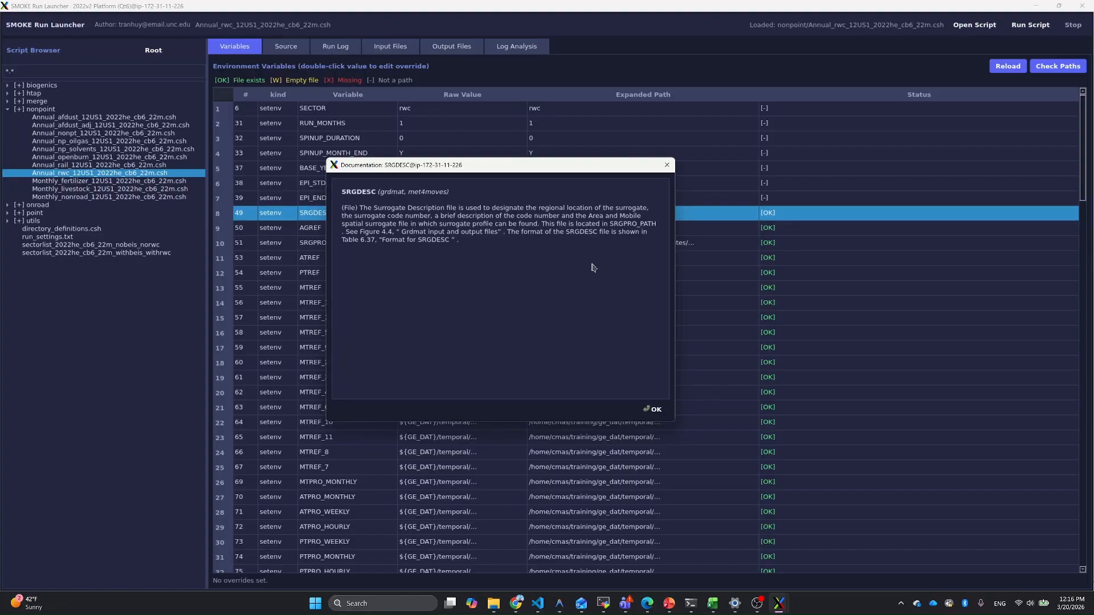
pyautogui.click(667, 166)
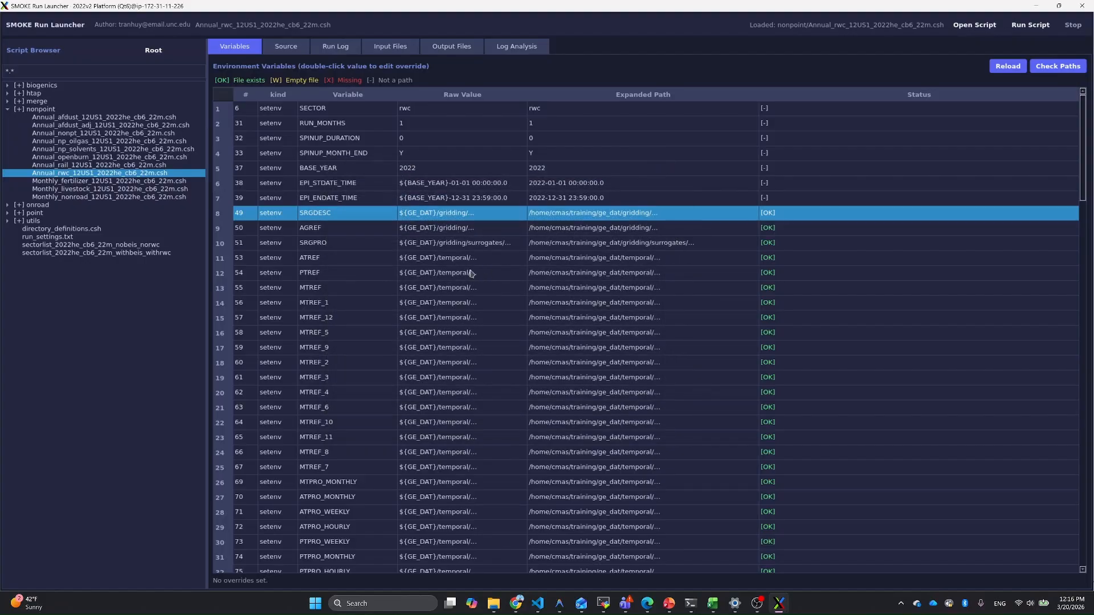
pyautogui.scroll(-6, 422, 278)
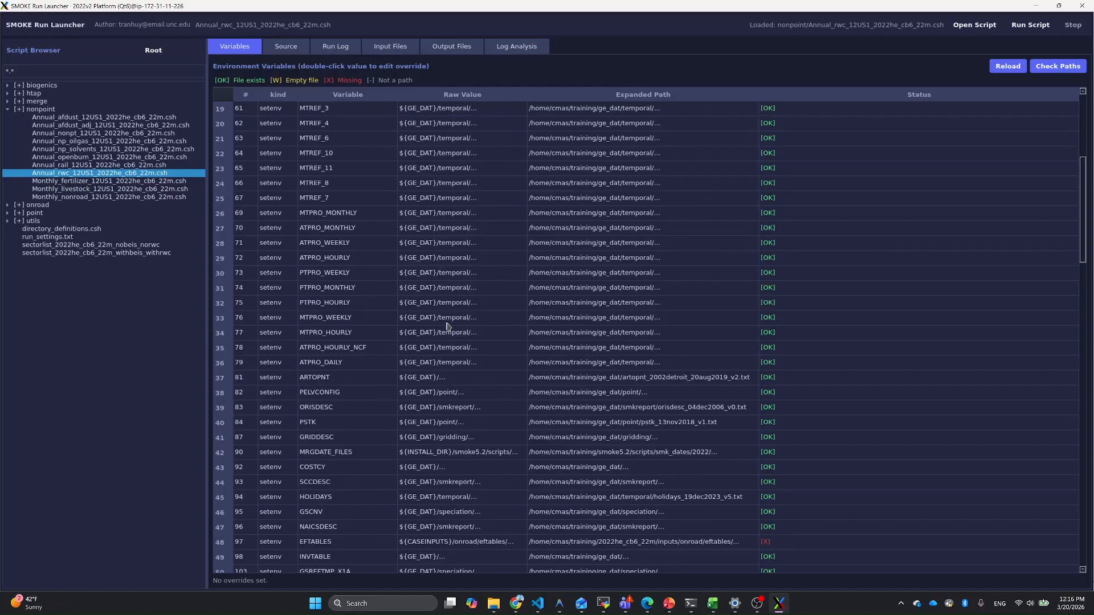
# Step: Open the override for the SRGDESC variable, review the full file path it holds, and cancel the override
pyautogui.scroll(6, 447, 326)
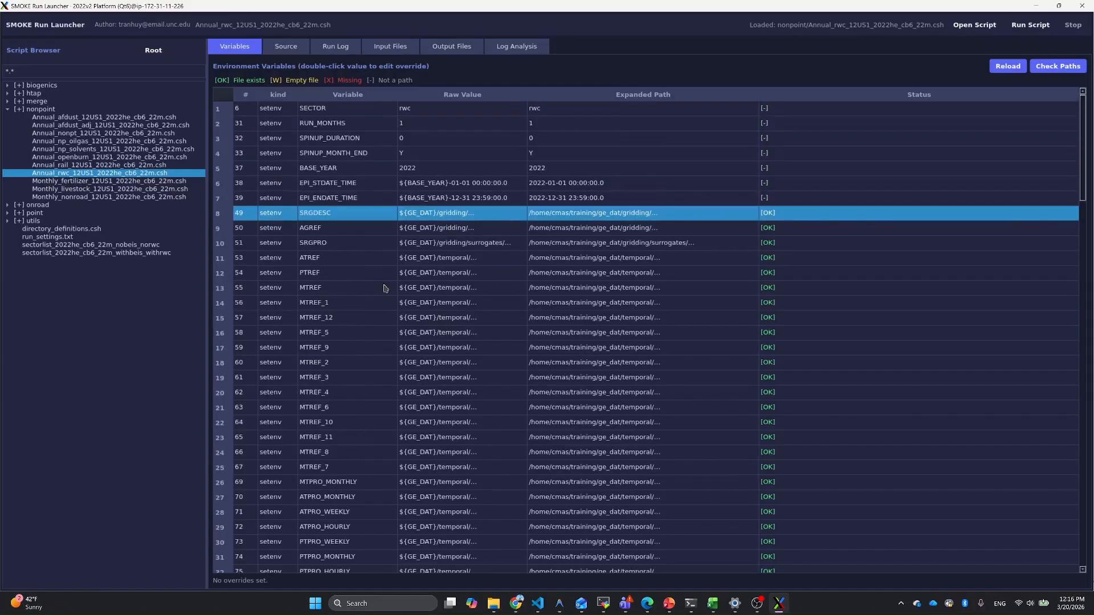
pyautogui.rightClick(355, 216)
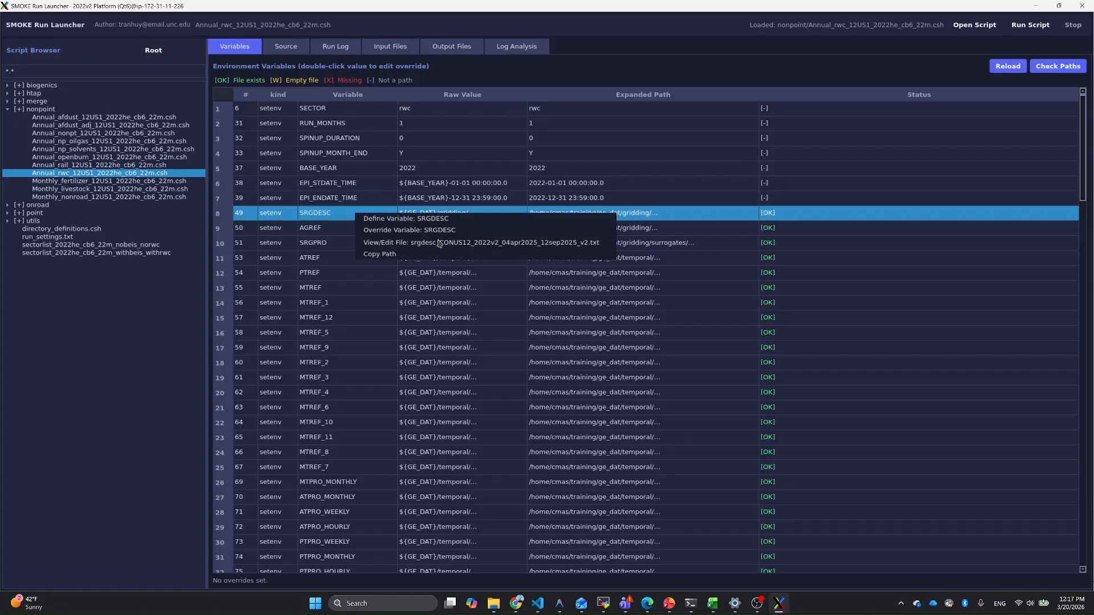
pyautogui.click(341, 216)
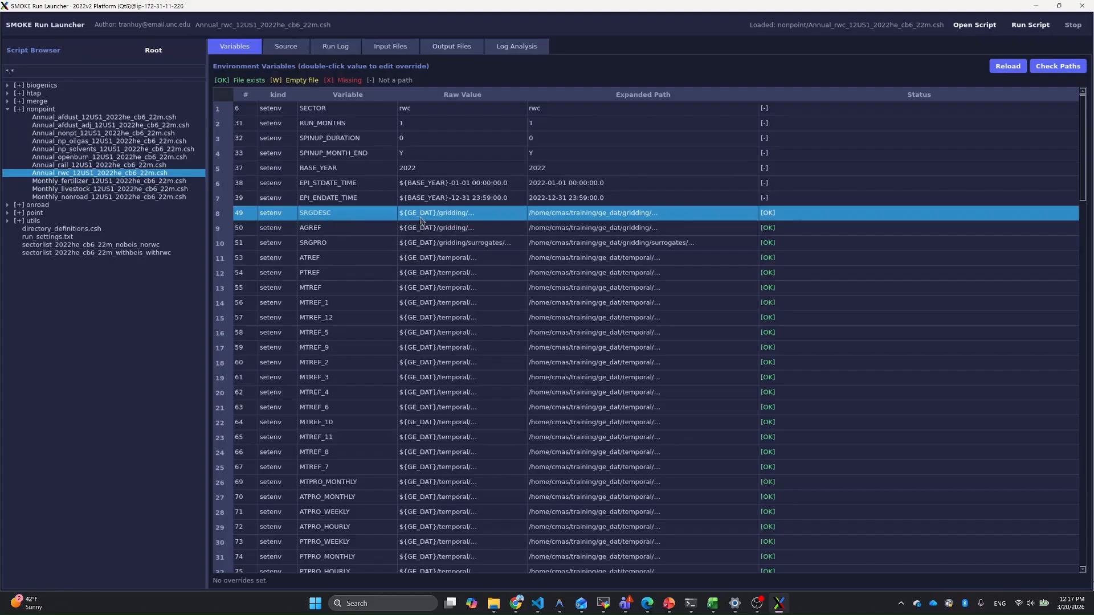
pyautogui.doubleClick(452, 218)
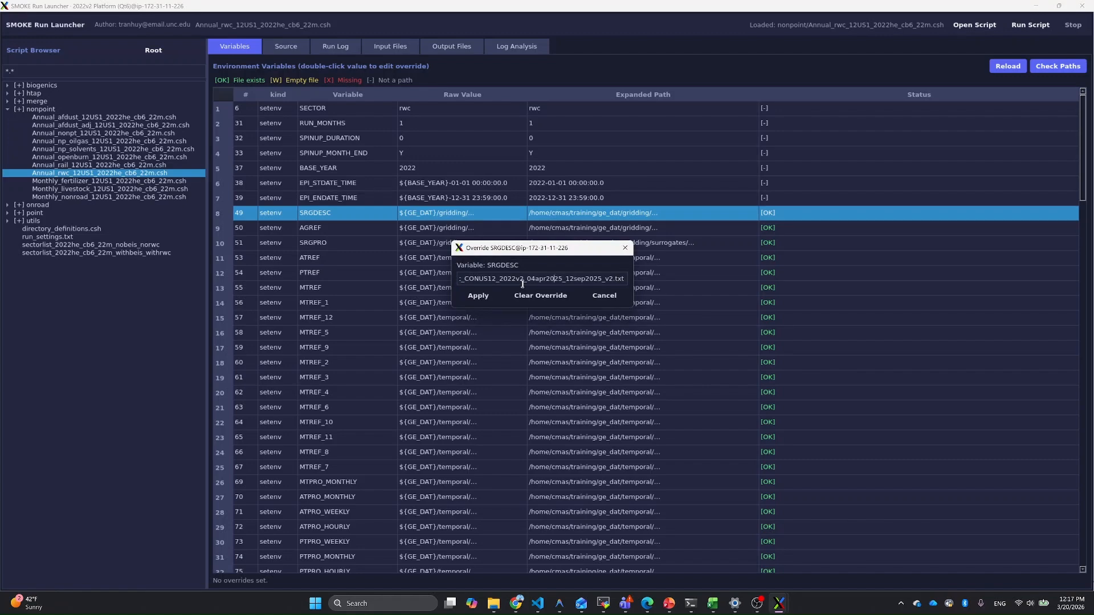
pyautogui.press('Left')
pyautogui.press('Left')
pyautogui.press('Left')
pyautogui.press('Left')
pyautogui.press('Left')
pyautogui.press('Left')
pyautogui.press('Left')
pyautogui.press('Left')
pyautogui.press('Left')
pyautogui.press('Left')
pyautogui.press('Left')
pyautogui.press('Left')
pyautogui.press('Left')
pyautogui.press('Left')
pyautogui.press('Left')
pyautogui.press('Left')
pyautogui.press('Left')
pyautogui.press('Left')
pyautogui.press('Left')
pyautogui.press('Left')
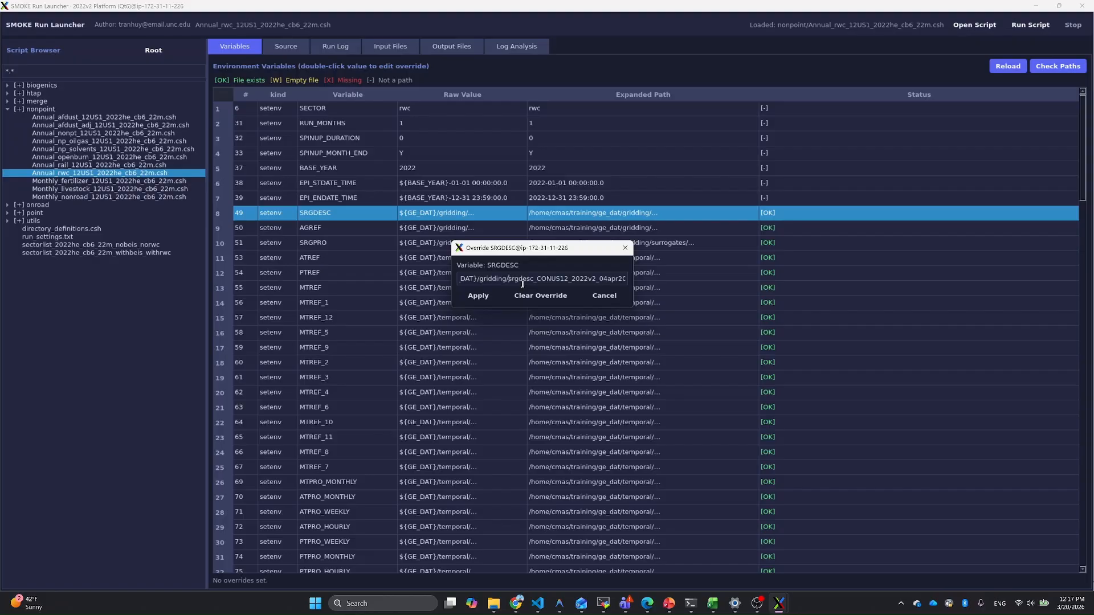
pyautogui.press('End')
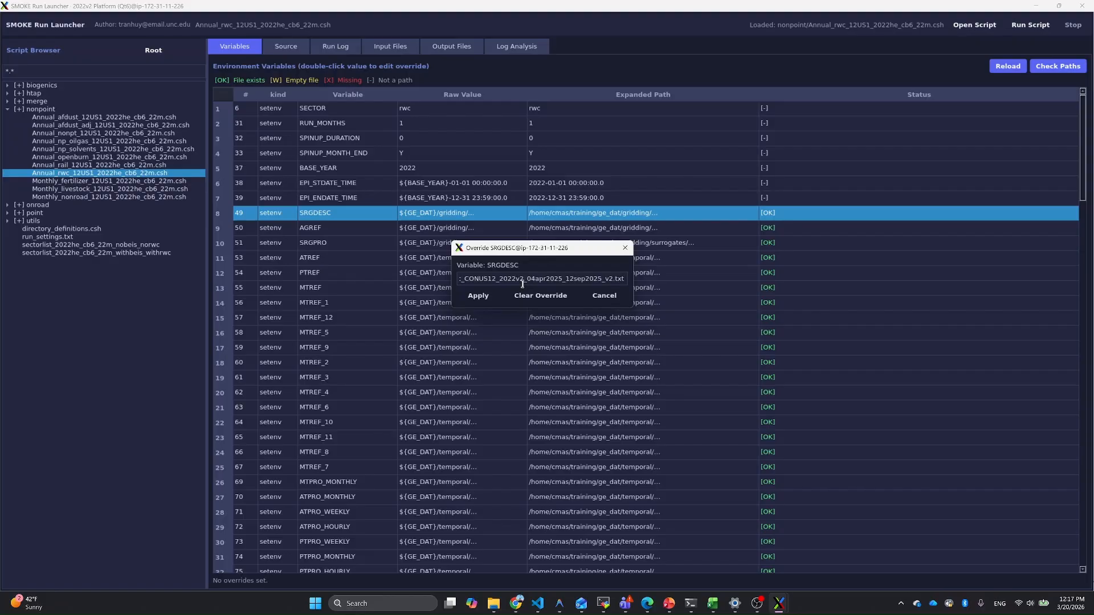
pyautogui.click(603, 301)
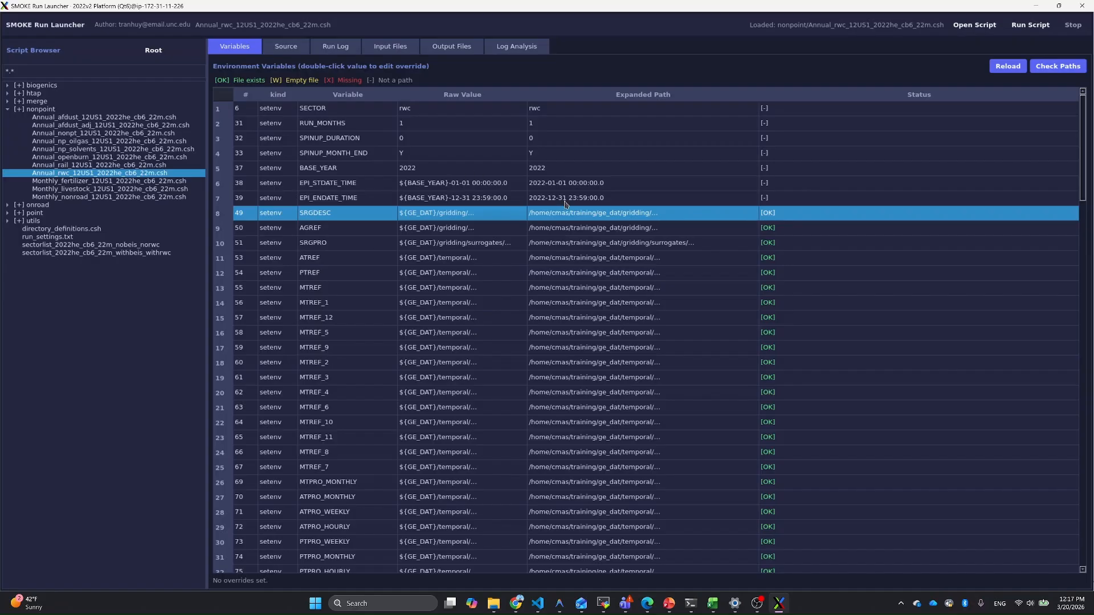
# Step: Run the Annual_rwc_12US1_2022he_cb6_22m.csh script and confirm its execution
pyautogui.click(1024, 27)
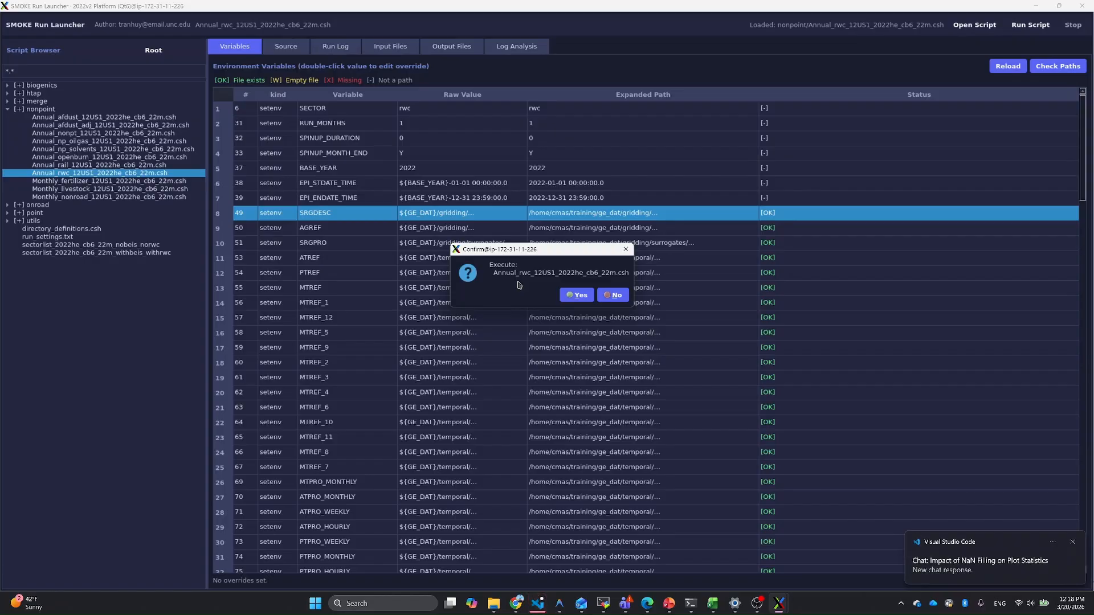
pyautogui.click(580, 296)
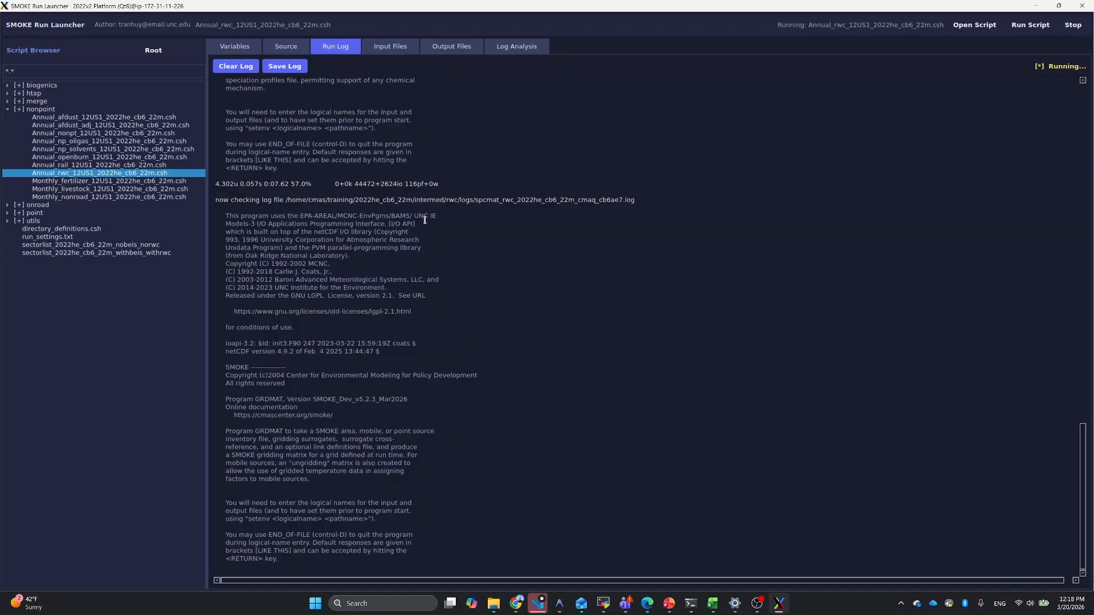
# Step: View the content of the SMKINVEN input list arinv_rwc_2022he_cb6_22m.lst and close the viewer
pyautogui.click(393, 50)
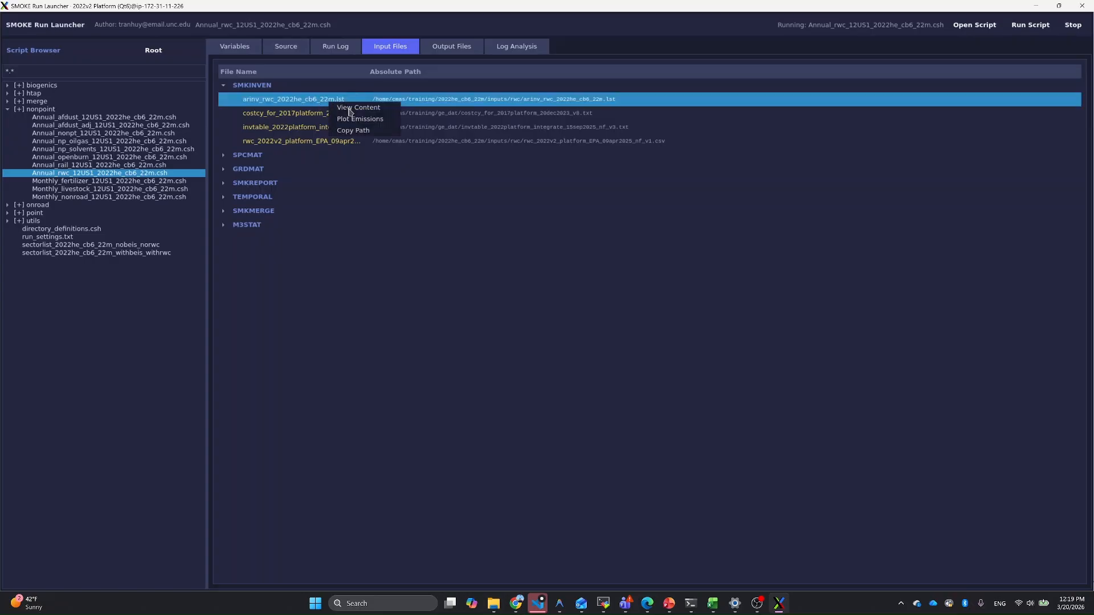
pyautogui.click(350, 109)
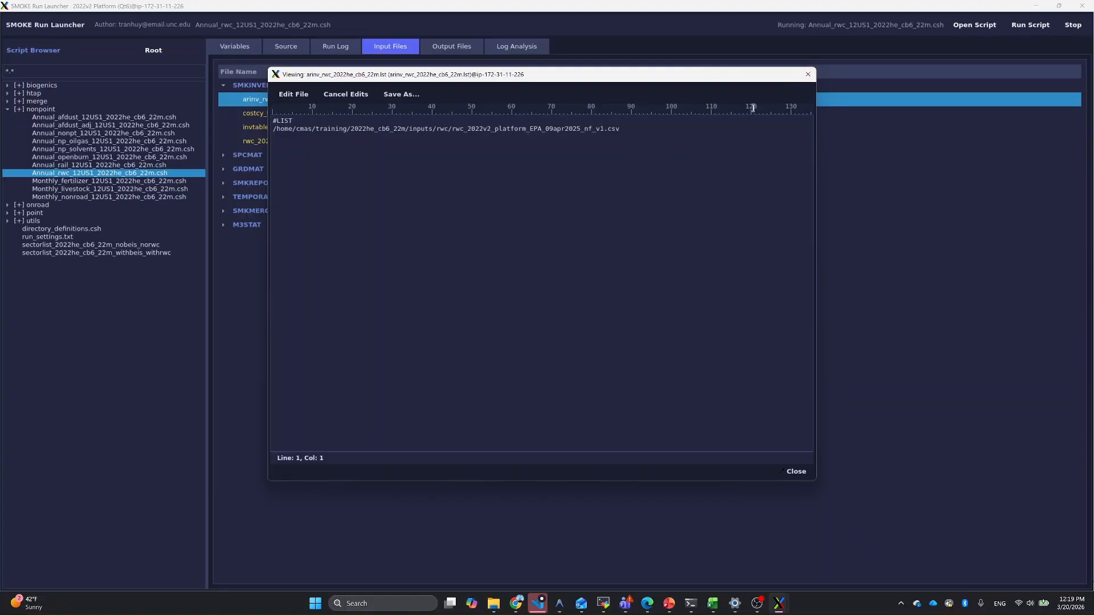
pyautogui.click(808, 74)
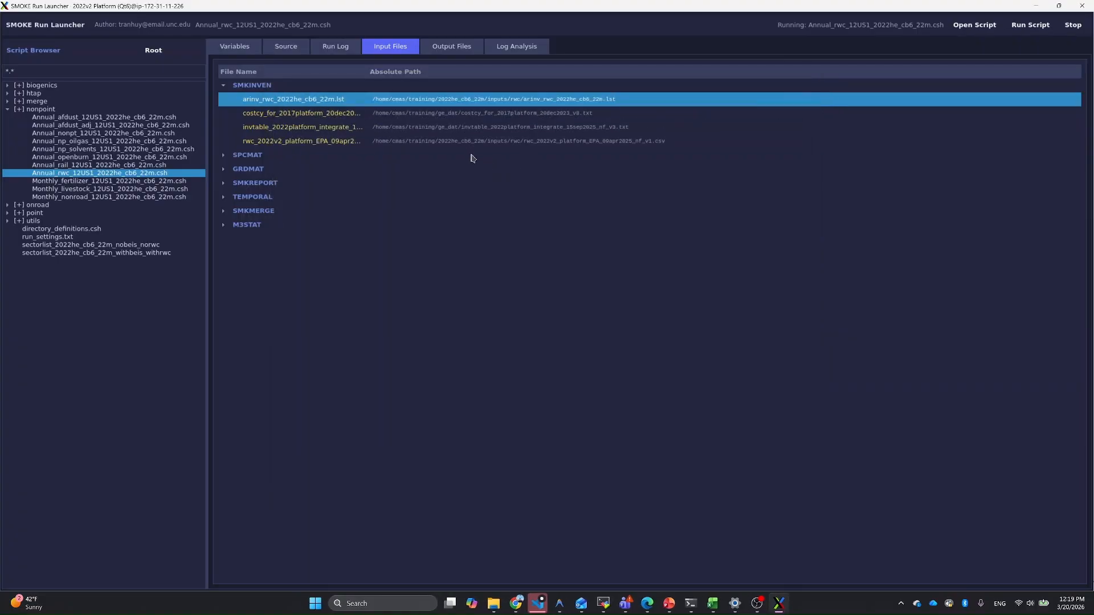
# Step: View the rwc_2022v2_platform_EPA_09apr2025_nf_v1.csv inventory among the SMKINVEN inputs, examine its header and emission records, and close it
pyautogui.rightClick(327, 146)
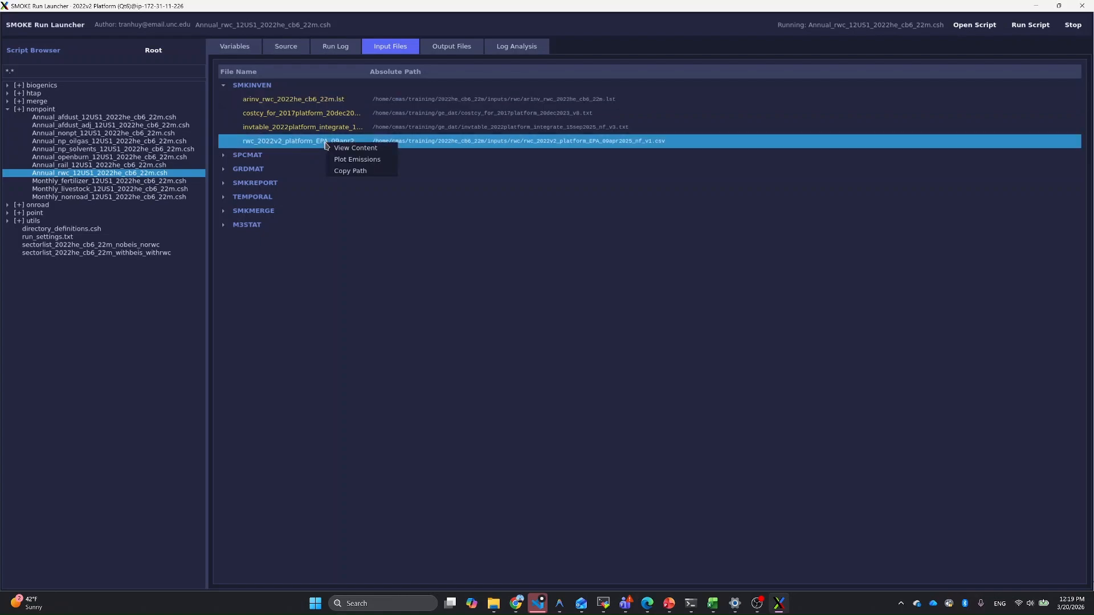
pyautogui.click(354, 149)
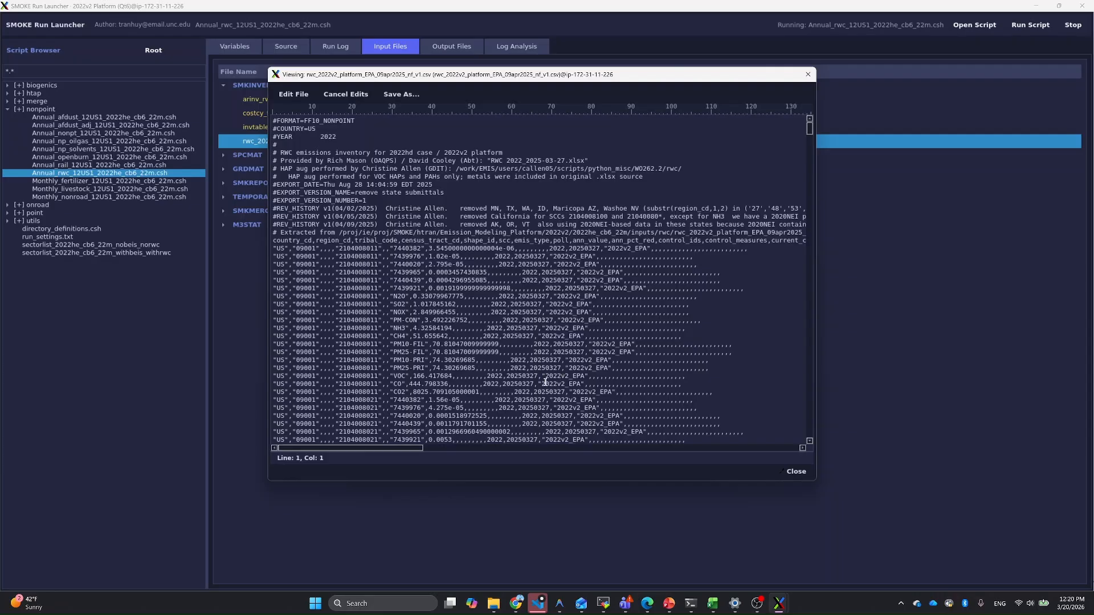
pyautogui.scroll(-4, 639, 359)
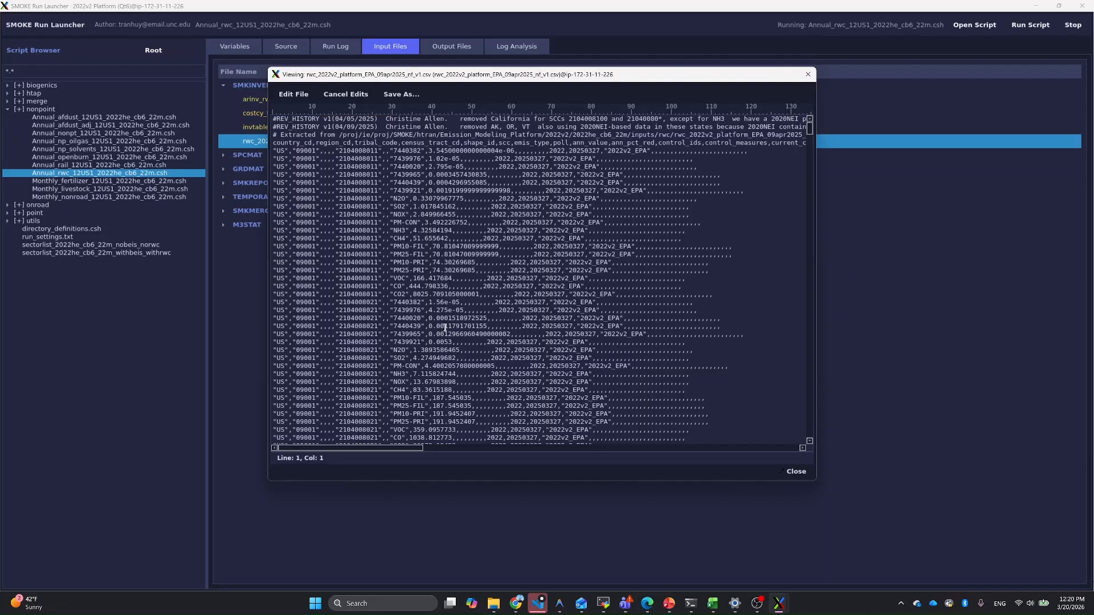
pyautogui.scroll(4, 437, 332)
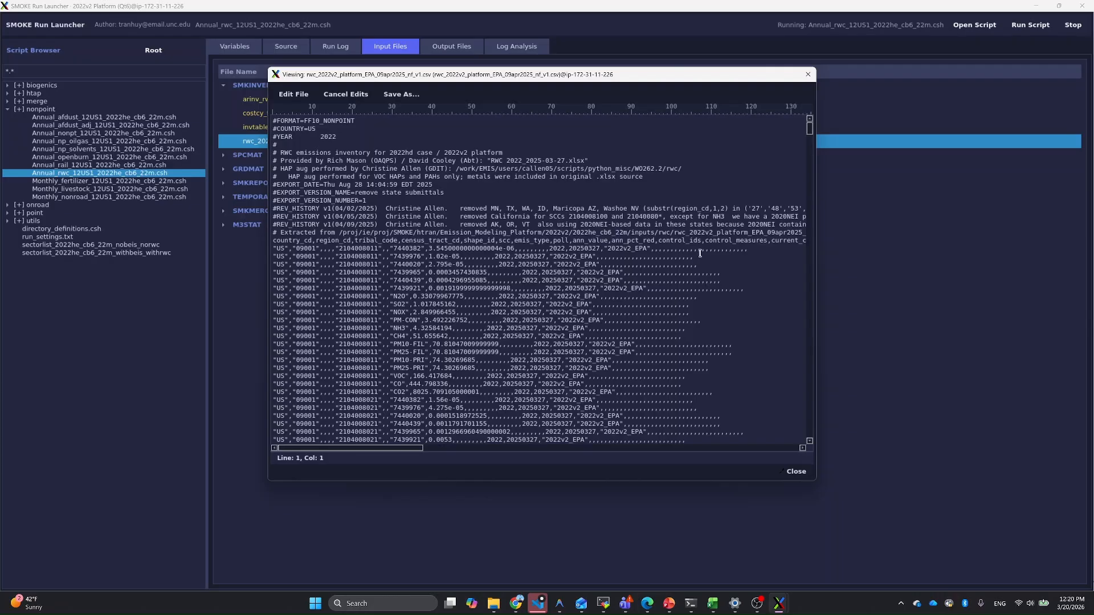
pyautogui.click(807, 77)
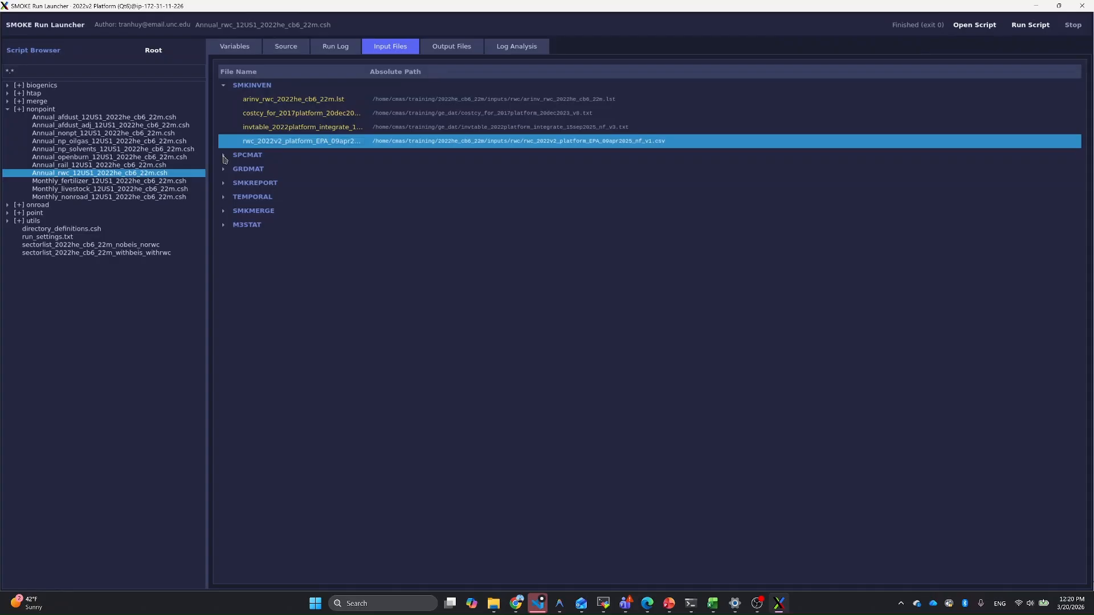
# Step: Expand the SPCMAT and GRDMAT input groups, examine their files including the gridding surrogates, and collapse GRDMAT
pyautogui.click(223, 156)
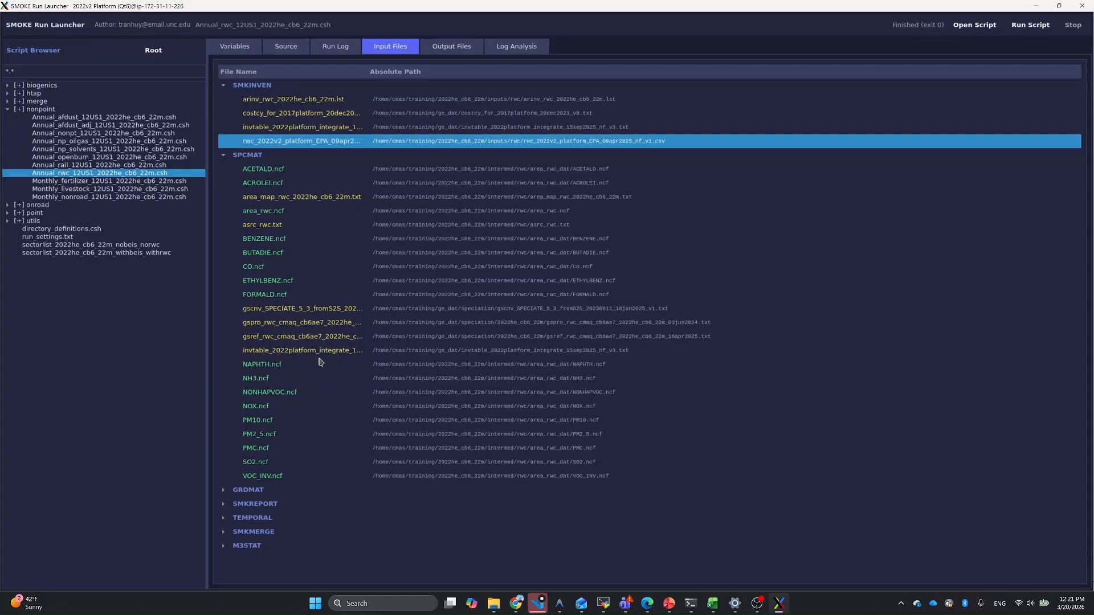
pyautogui.click(223, 491)
pyautogui.scroll(-6, 328, 416)
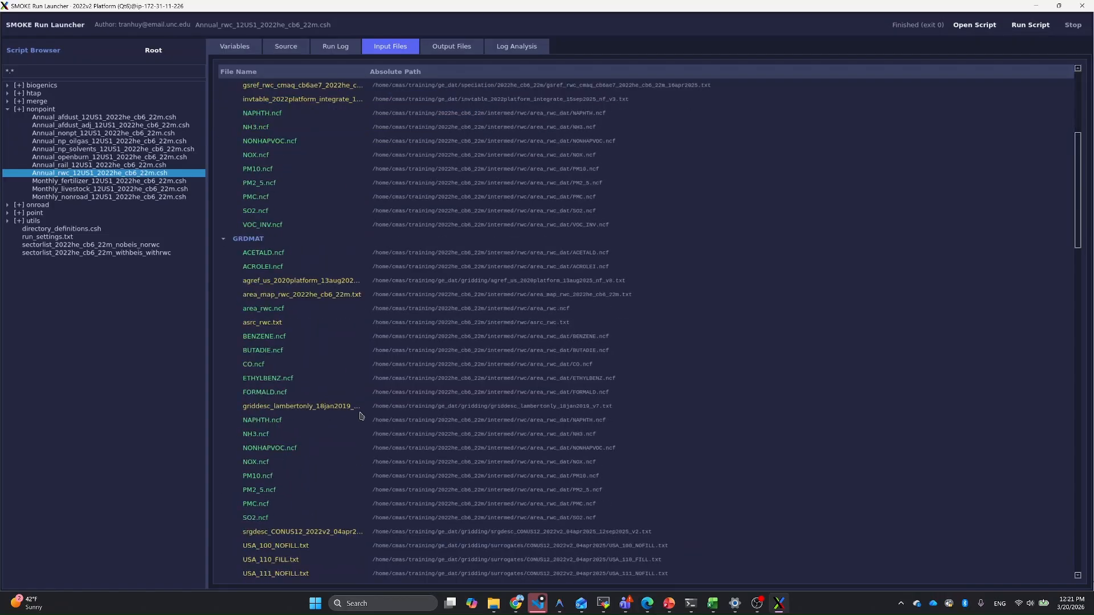
pyautogui.scroll(-1, 360, 415)
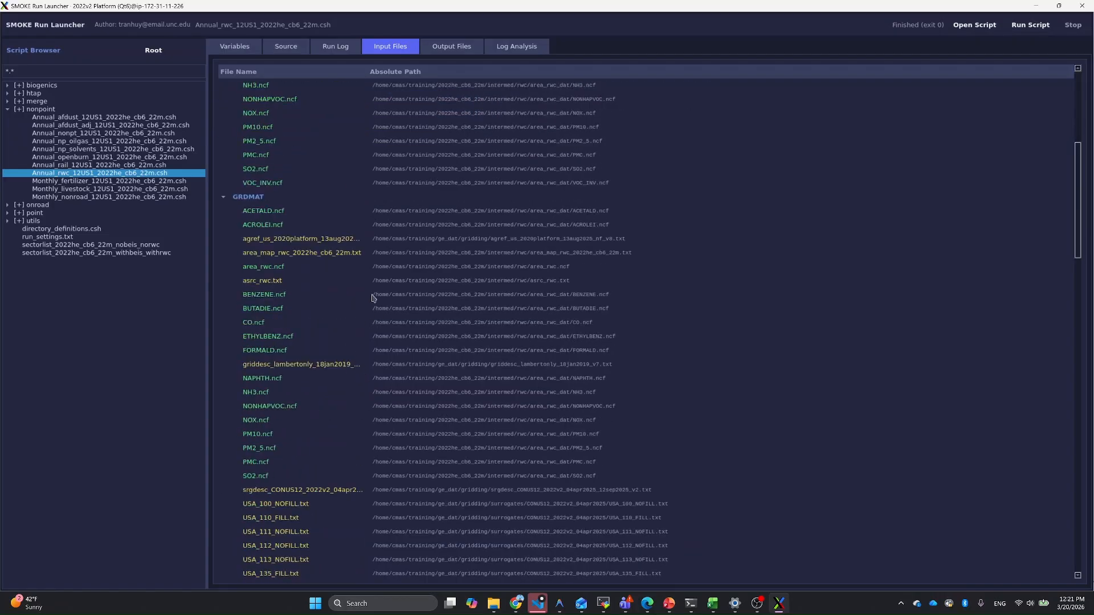
pyautogui.scroll(-2, 389, 288)
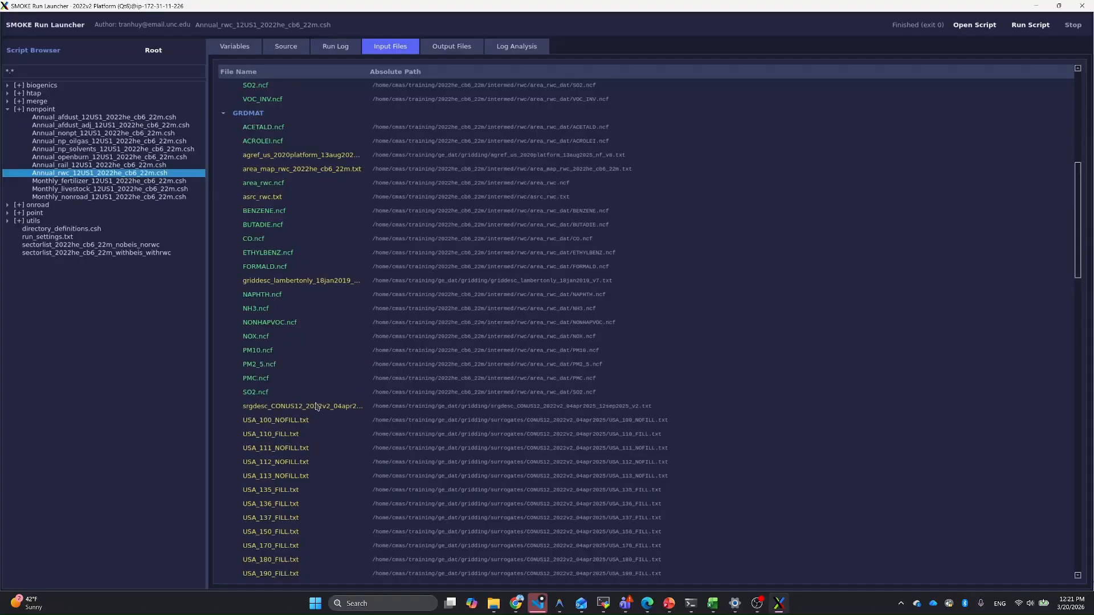
pyautogui.scroll(-2, 319, 407)
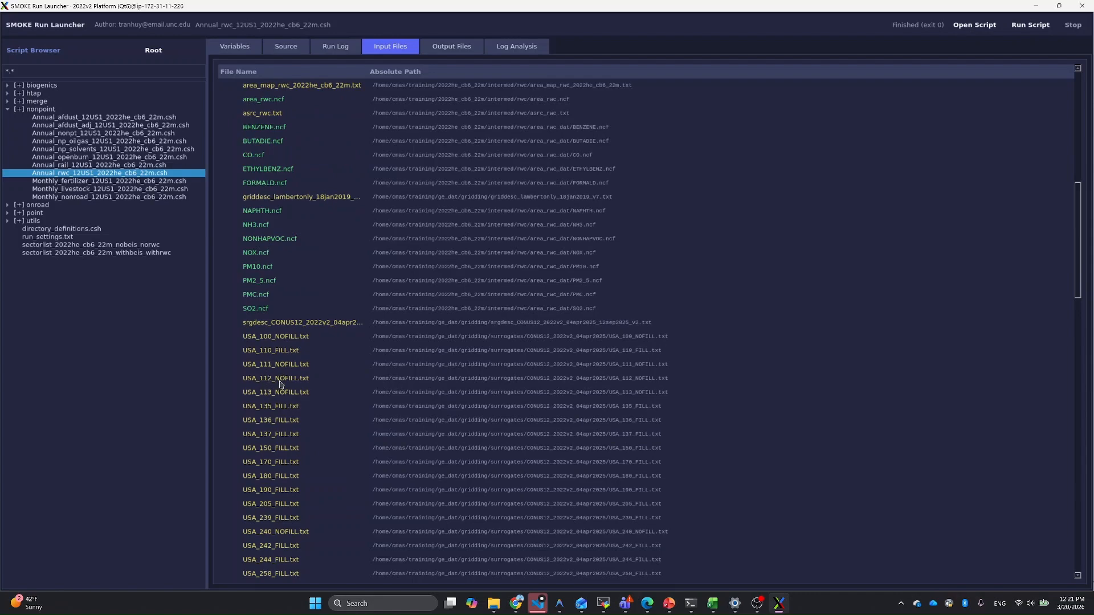
pyautogui.scroll(-4, 289, 412)
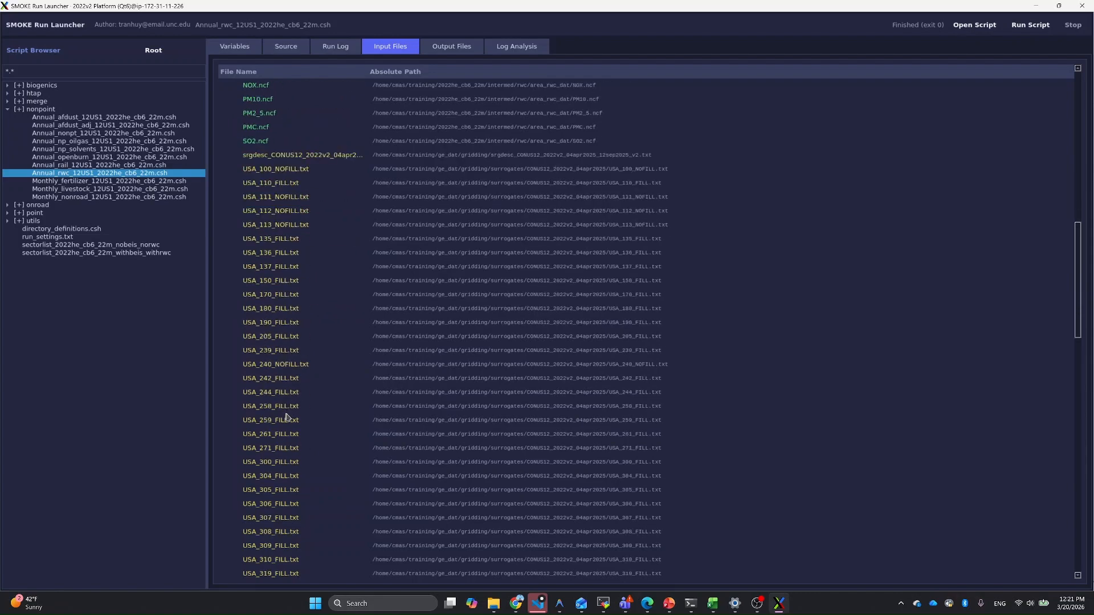
pyautogui.scroll(4, 286, 416)
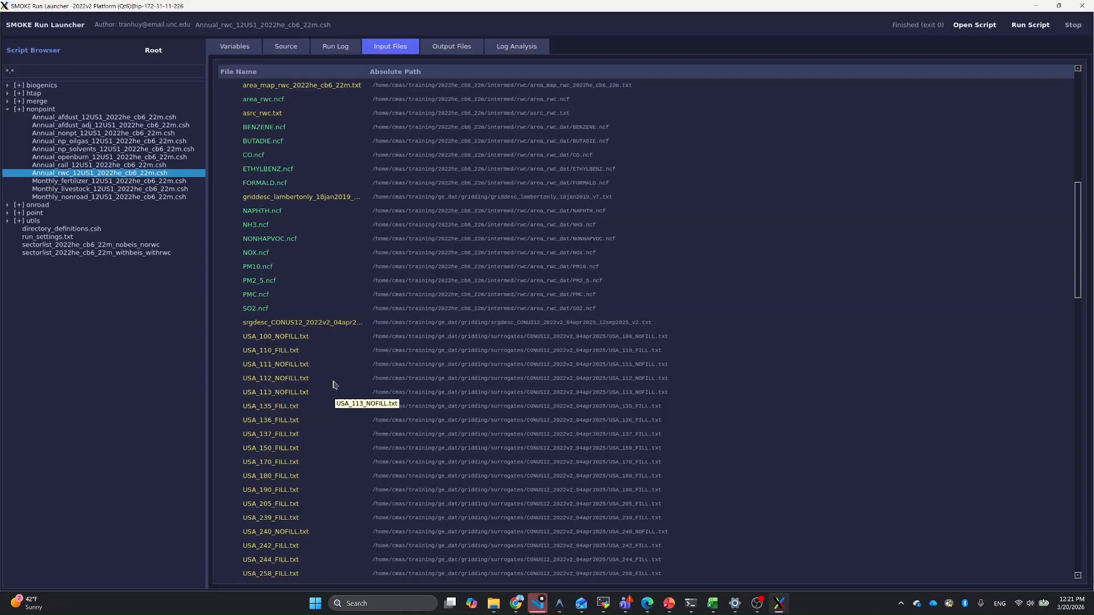
pyautogui.scroll(6, 319, 341)
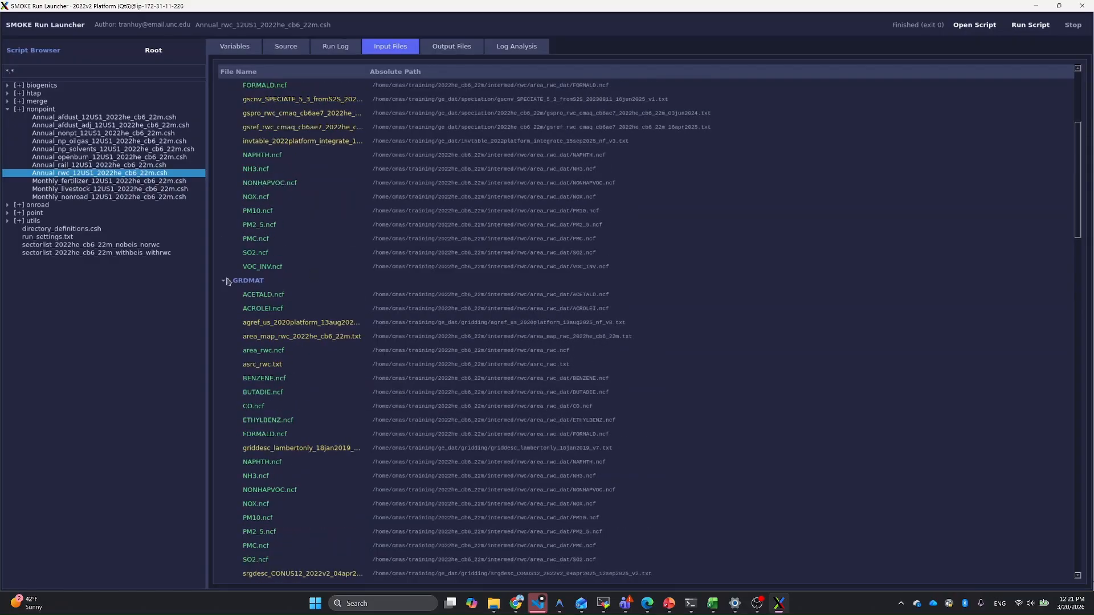
pyautogui.click(223, 282)
pyautogui.click(226, 286)
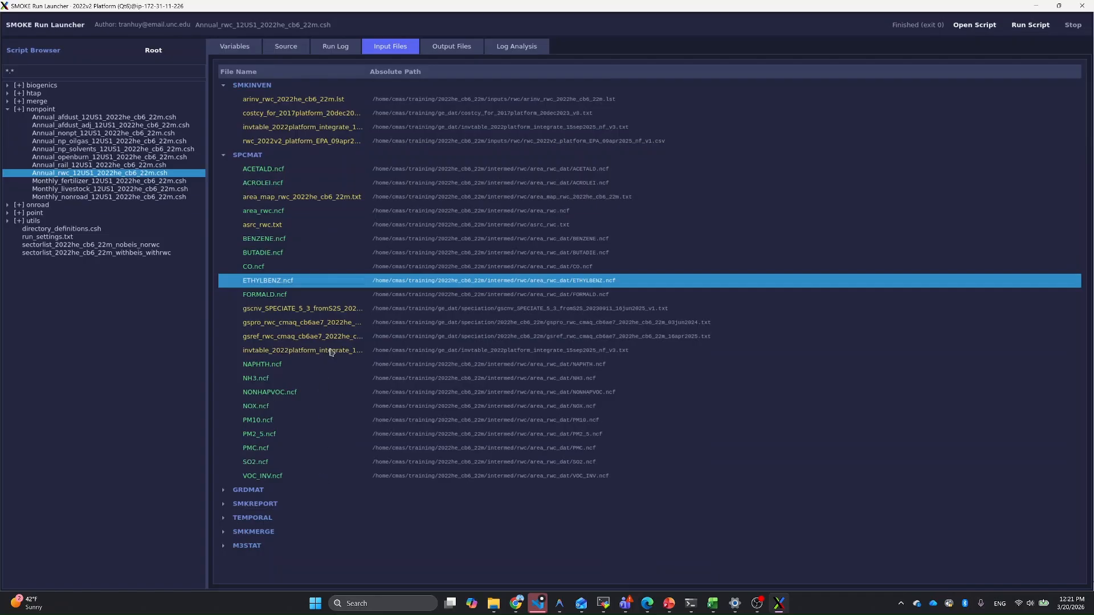
# Step: Examine the rwc run's output files for SMKINVEN, SPCMAT and GRDMAT
pyautogui.click(450, 49)
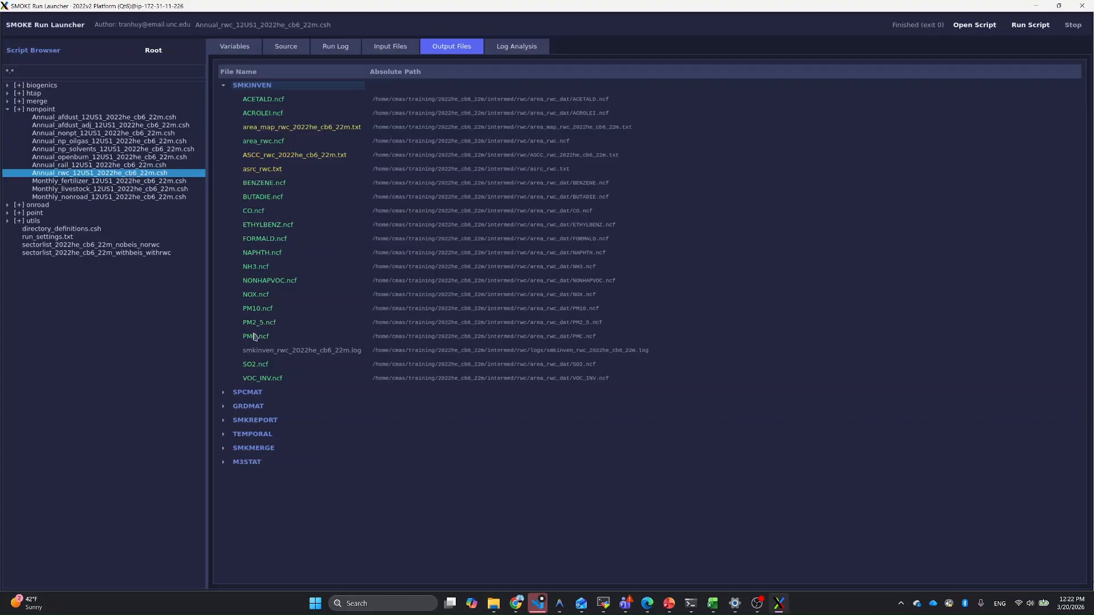
pyautogui.click(223, 393)
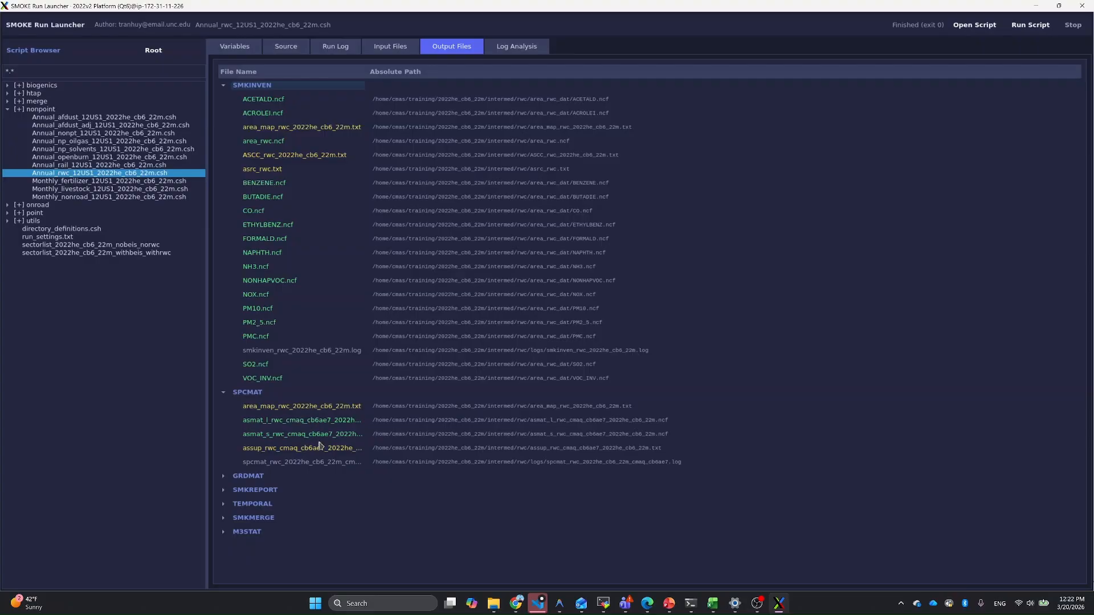
pyautogui.click(223, 477)
pyautogui.scroll(-1, 275, 497)
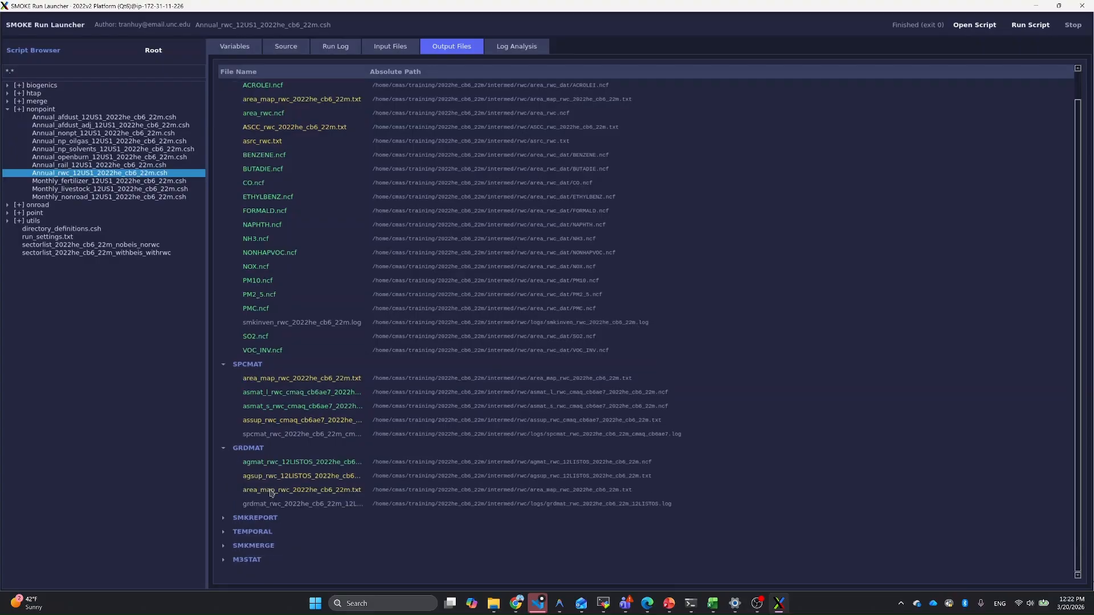
# Step: Expand the TEMPORAL output group, look through its atmp and atsup files, and collapse the group
pyautogui.click(224, 534)
pyautogui.scroll(-10, 328, 482)
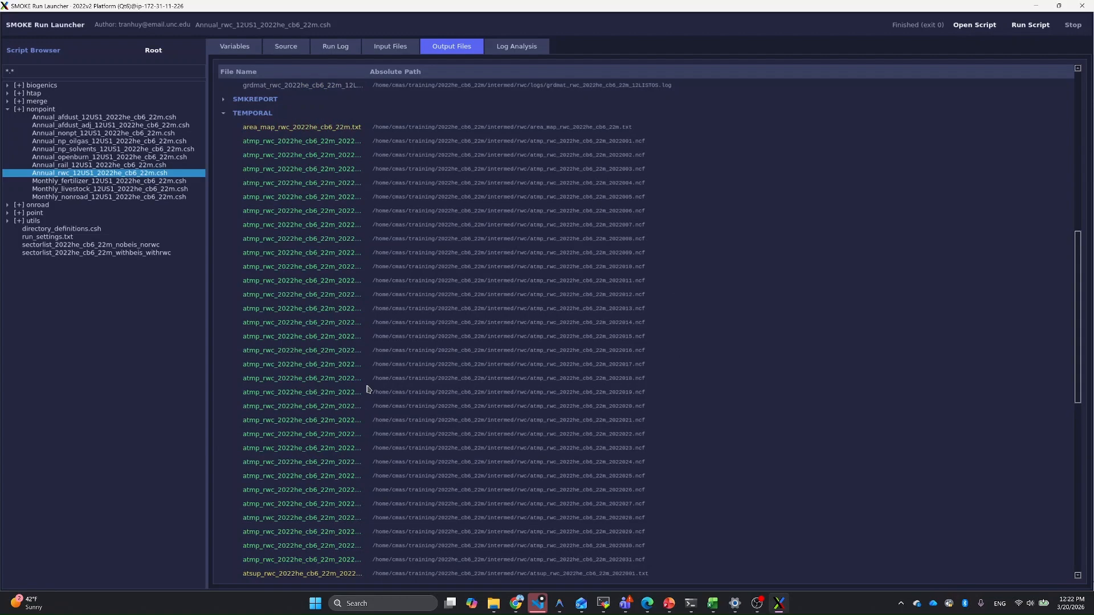
pyautogui.scroll(1, 364, 392)
pyautogui.scroll(-2, 357, 393)
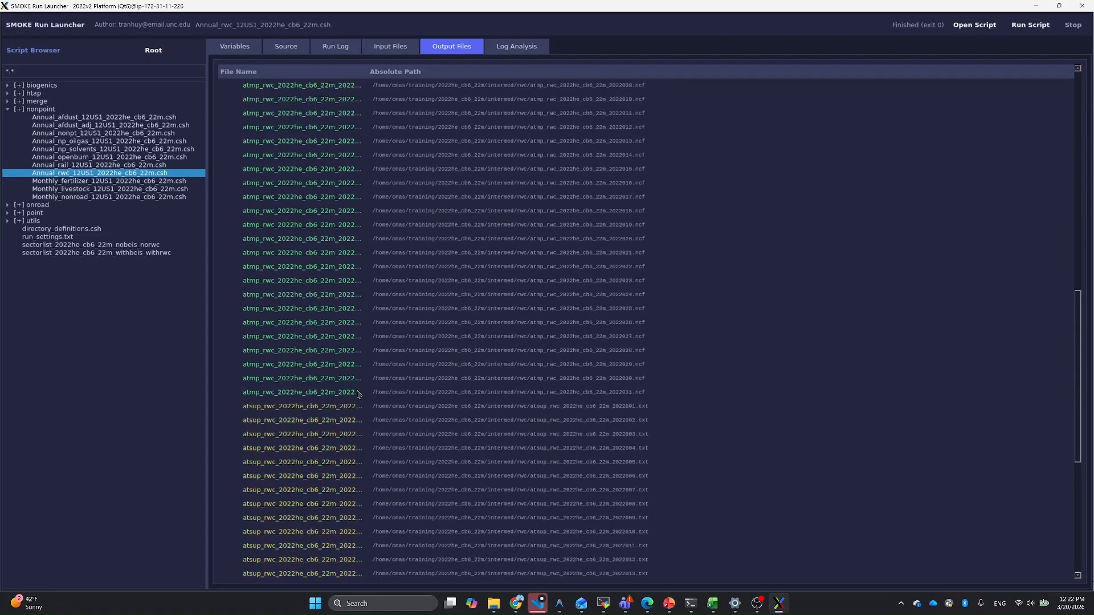
pyautogui.scroll(2, 345, 370)
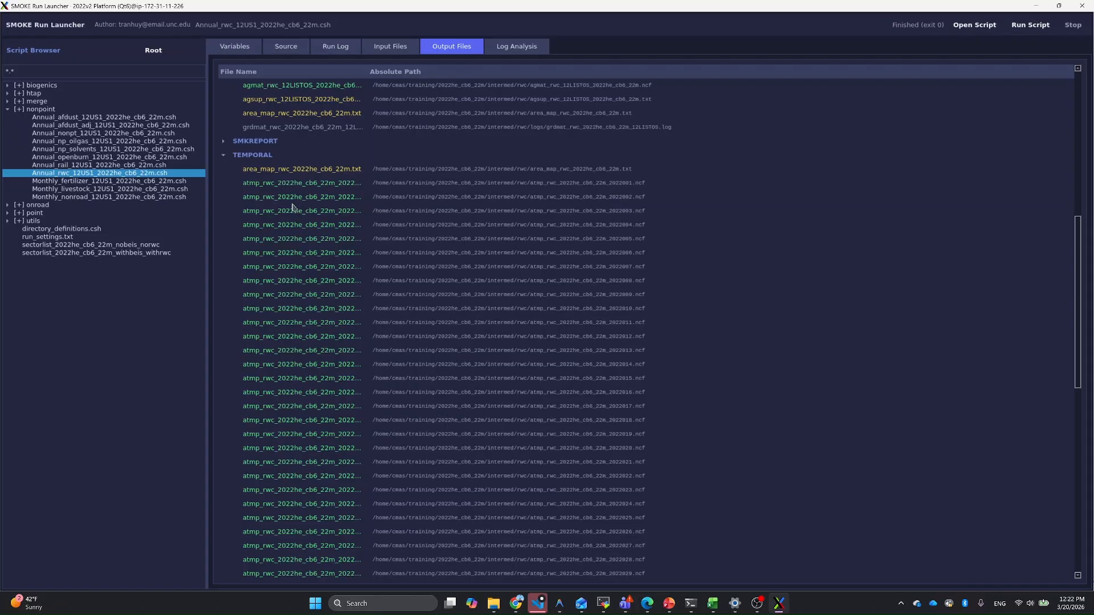
pyautogui.click(223, 156)
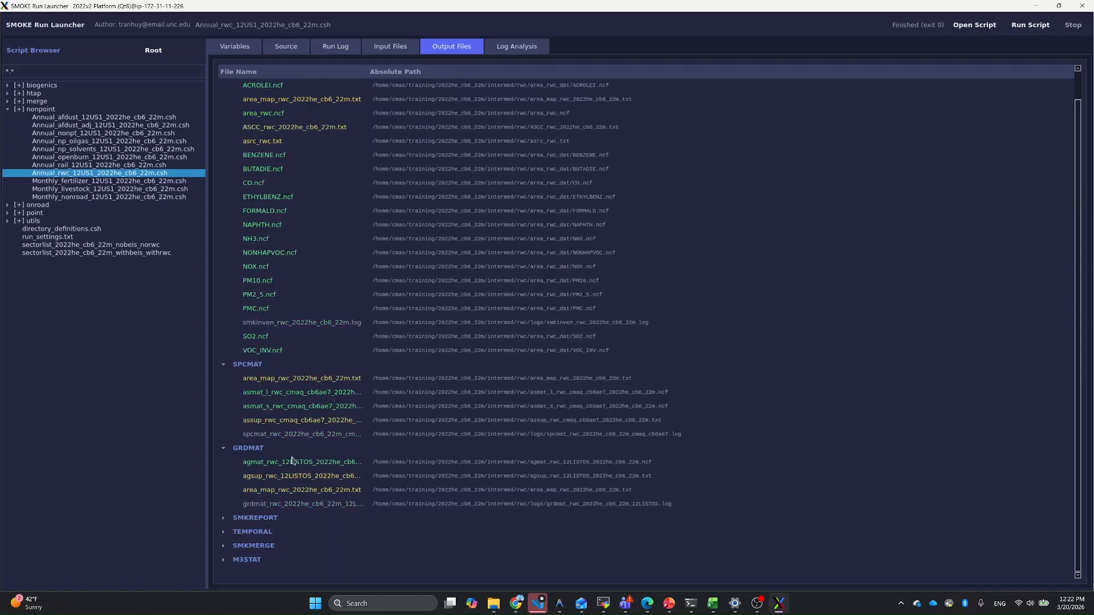
# Step: Expand the SMKMERGE output group and examine its daily premerged emission files and reports
pyautogui.click(222, 548)
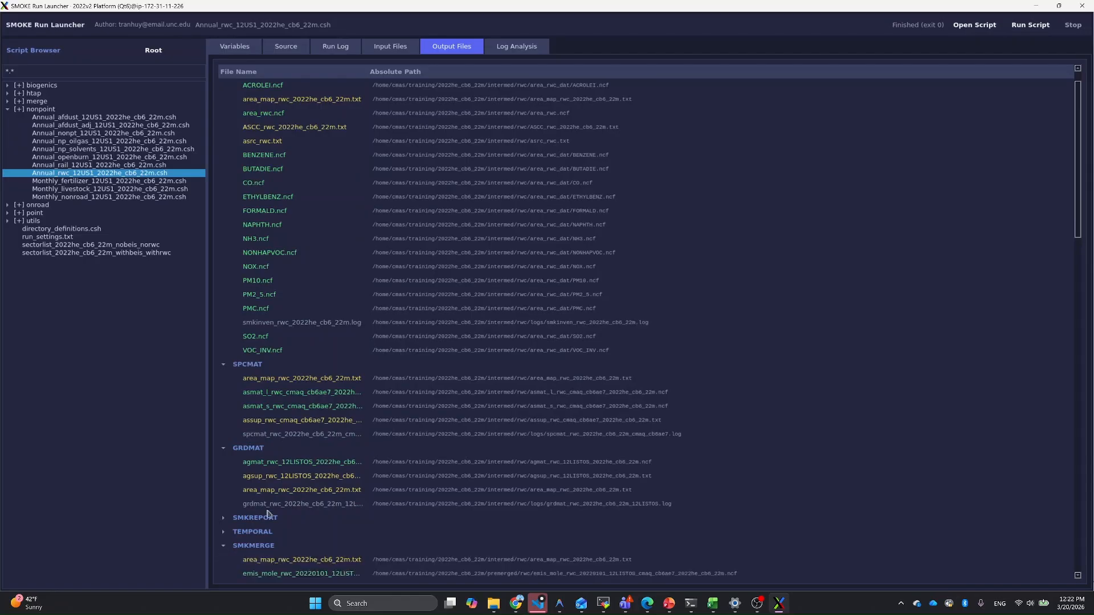
pyautogui.scroll(-2, 316, 418)
pyautogui.scroll(-6, 312, 415)
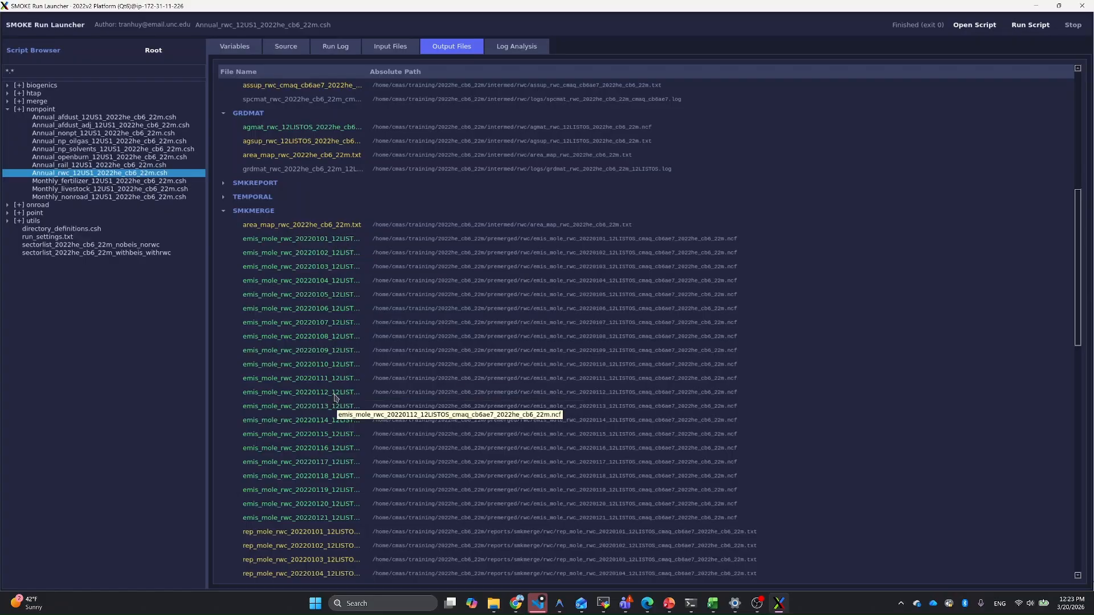
# Step: Collapse the SMKMERGE output group and review the closing messages of the rwc run log
pyautogui.click(224, 212)
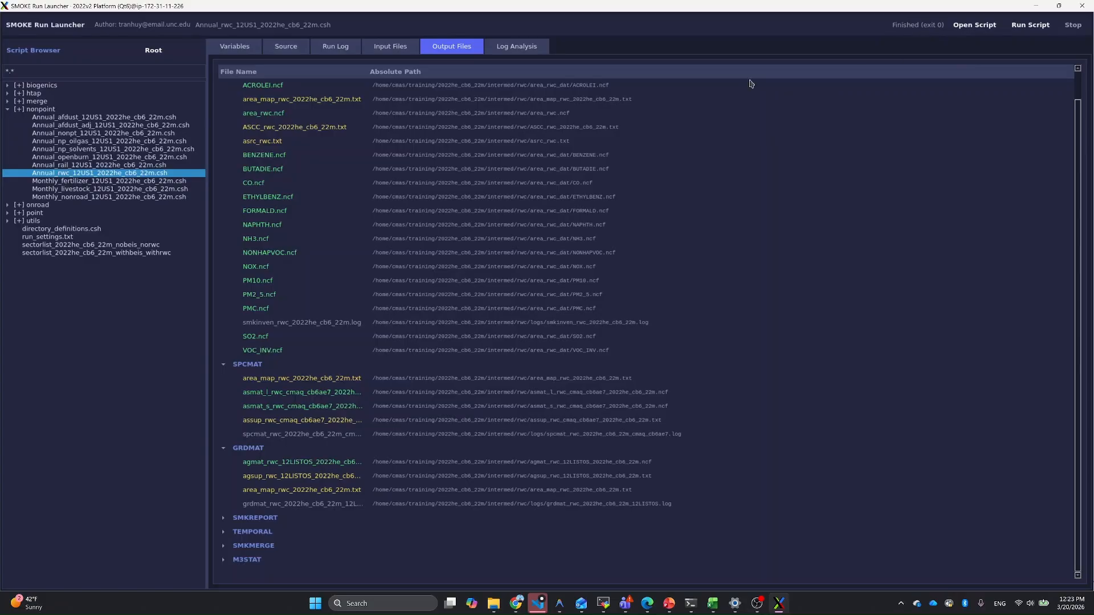
pyautogui.click(339, 50)
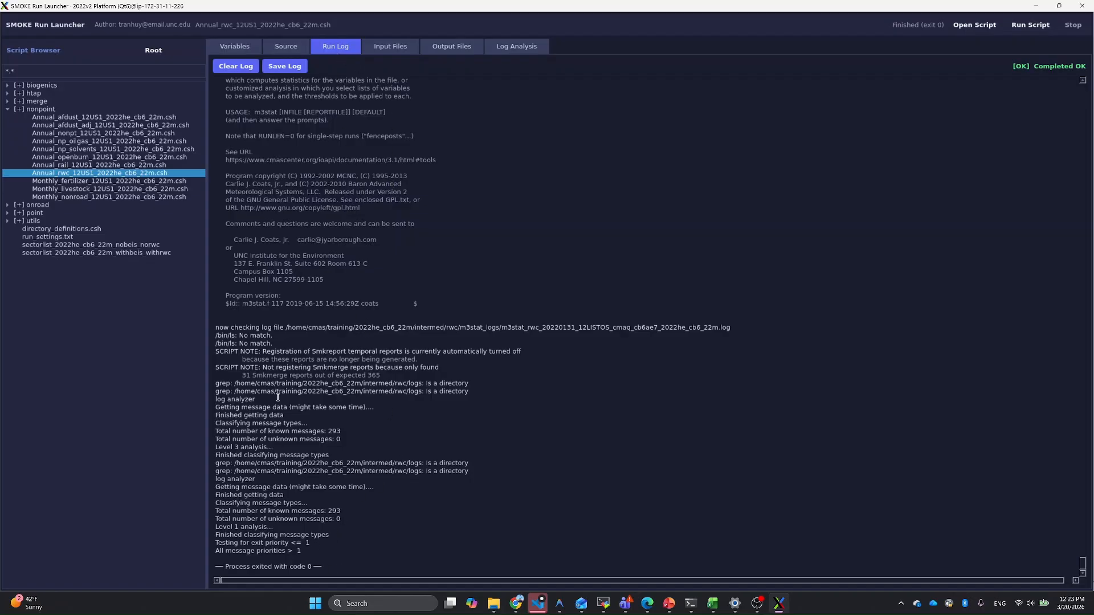
pyautogui.scroll(5, 299, 338)
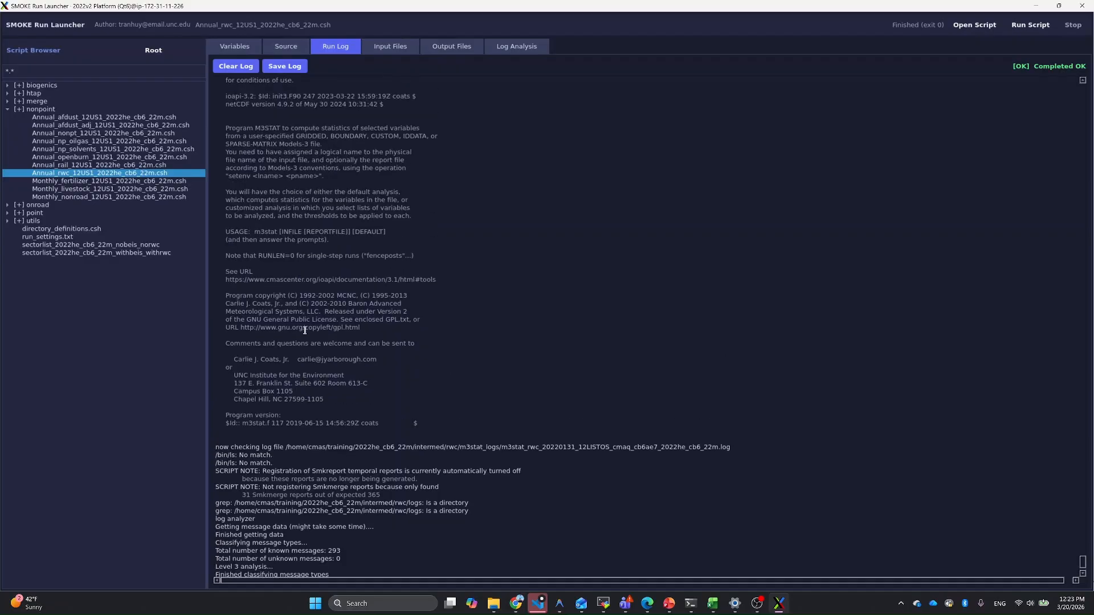
pyautogui.scroll(-5, 305, 330)
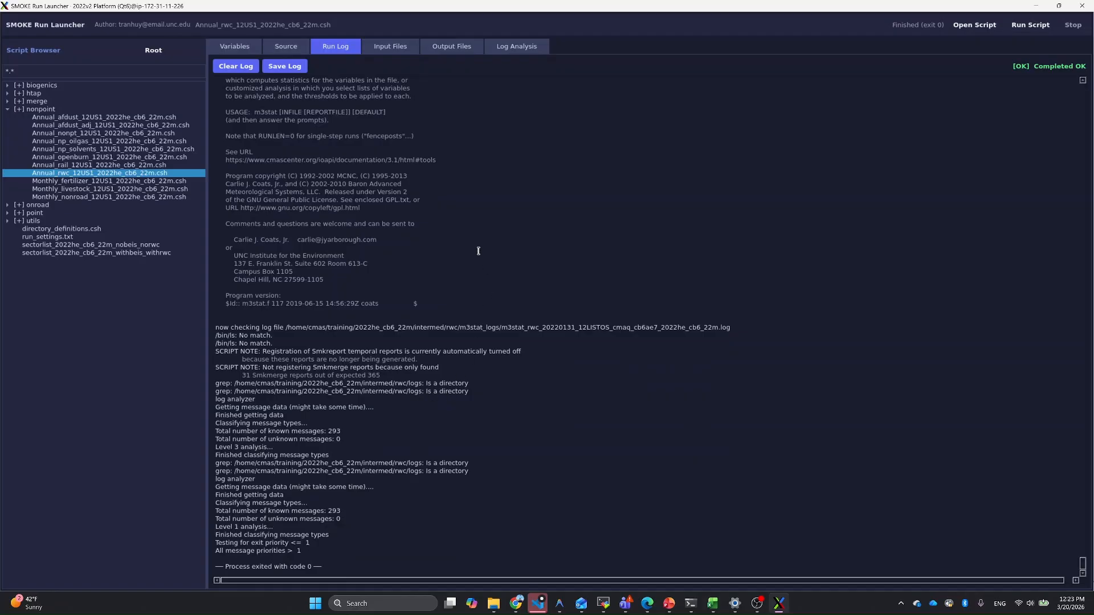
# Step: Analyse the current run log for errors and warnings, and check the analysis against the run log
pyautogui.click(522, 48)
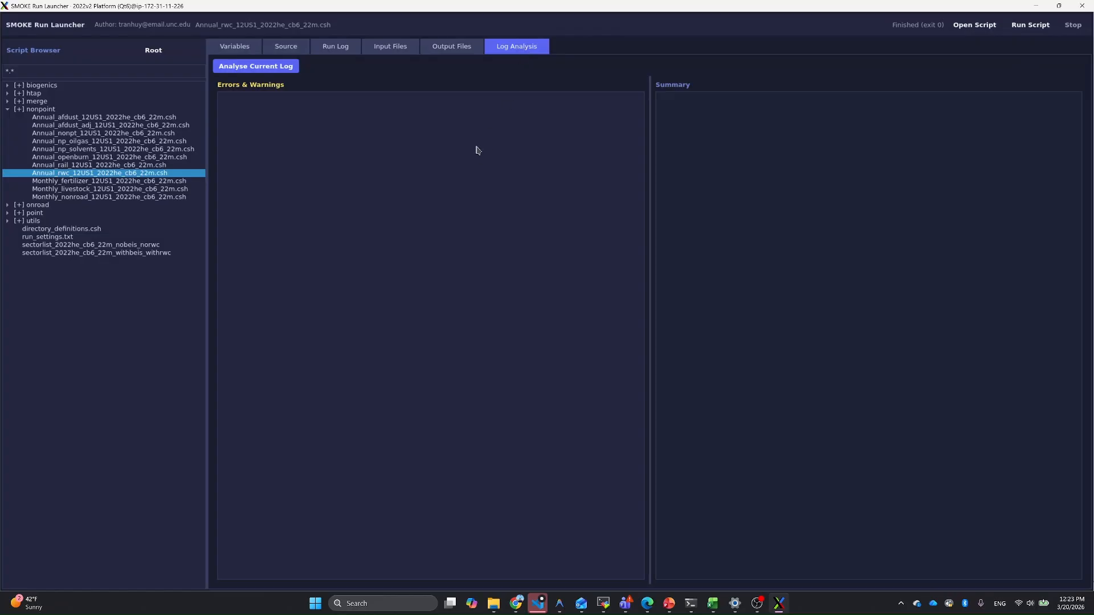
pyautogui.click(275, 70)
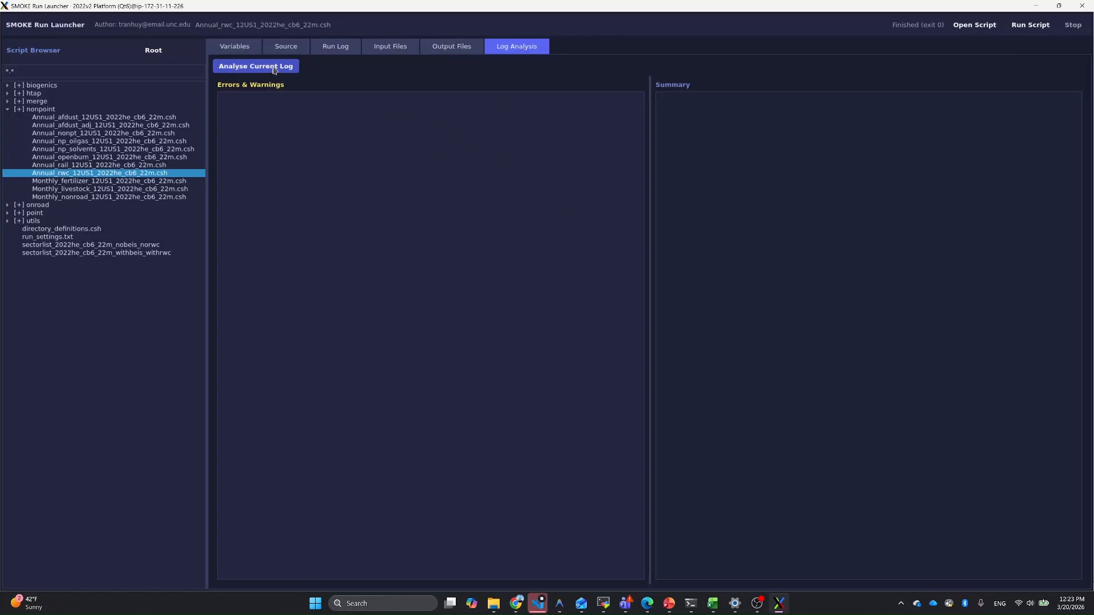
pyautogui.click(344, 49)
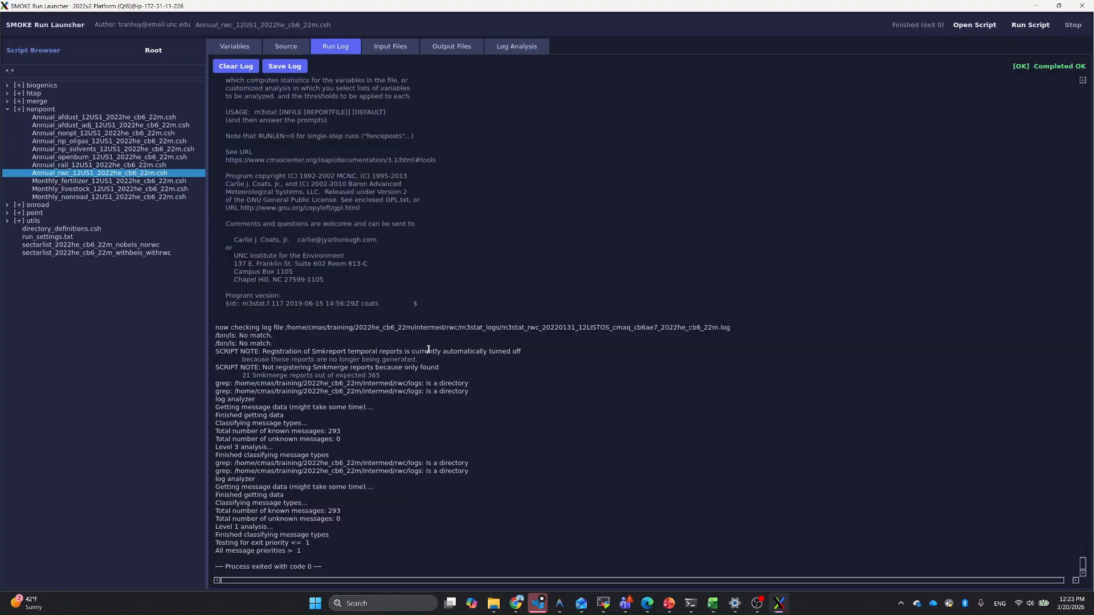
pyautogui.click(516, 46)
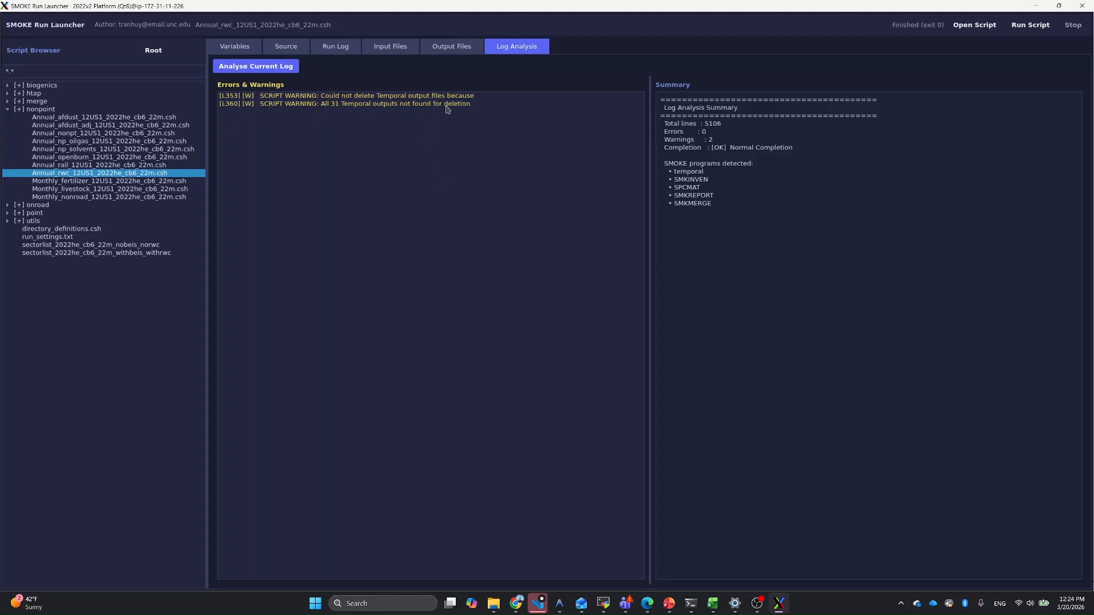
# Step: View the content of the SMKINVEN input file rwc_2022v2_platform_EPA_09apr2025_nf_v1.csv and close the viewer
pyautogui.click(391, 50)
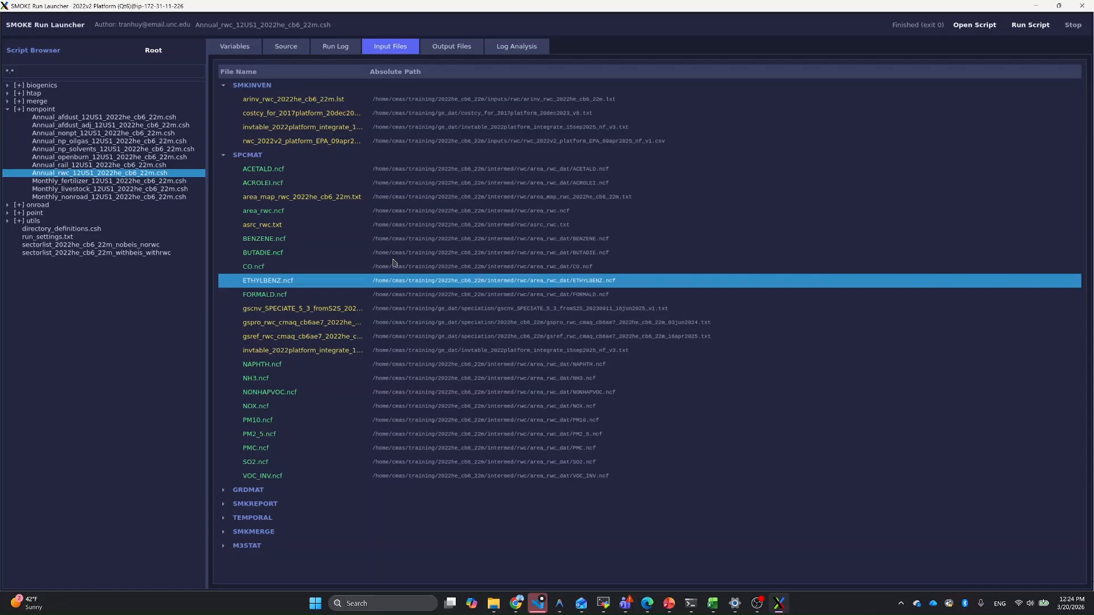
pyautogui.rightClick(306, 144)
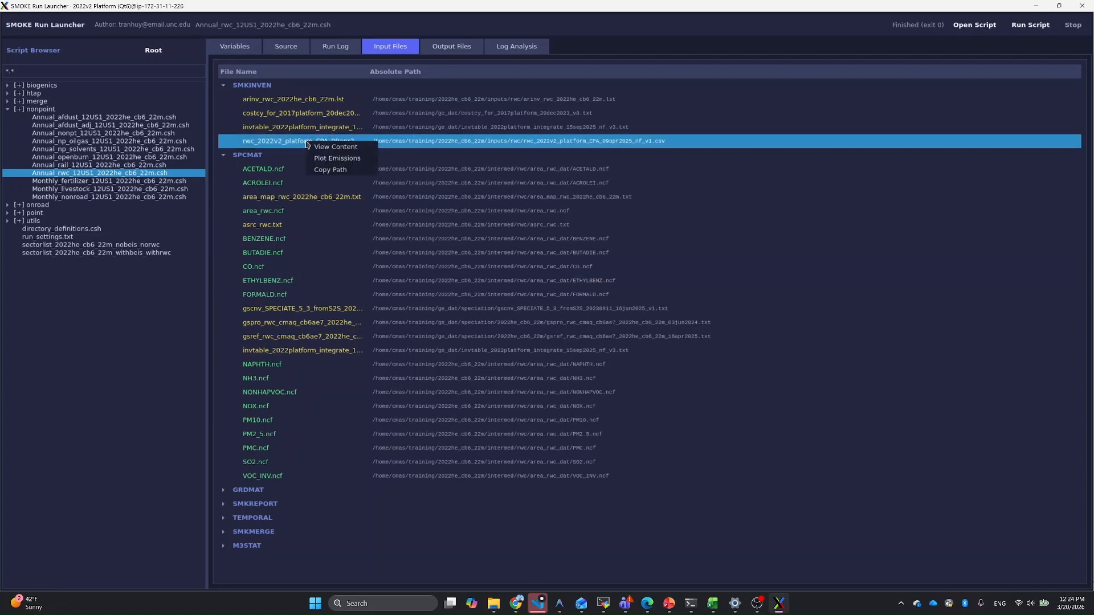
pyautogui.click(336, 147)
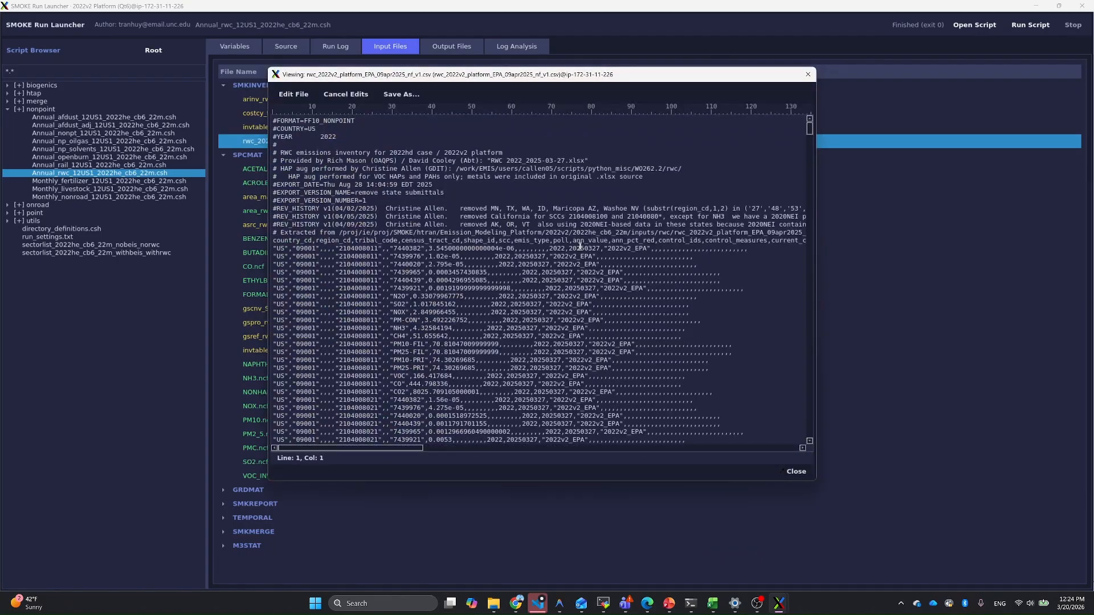
pyautogui.click(808, 75)
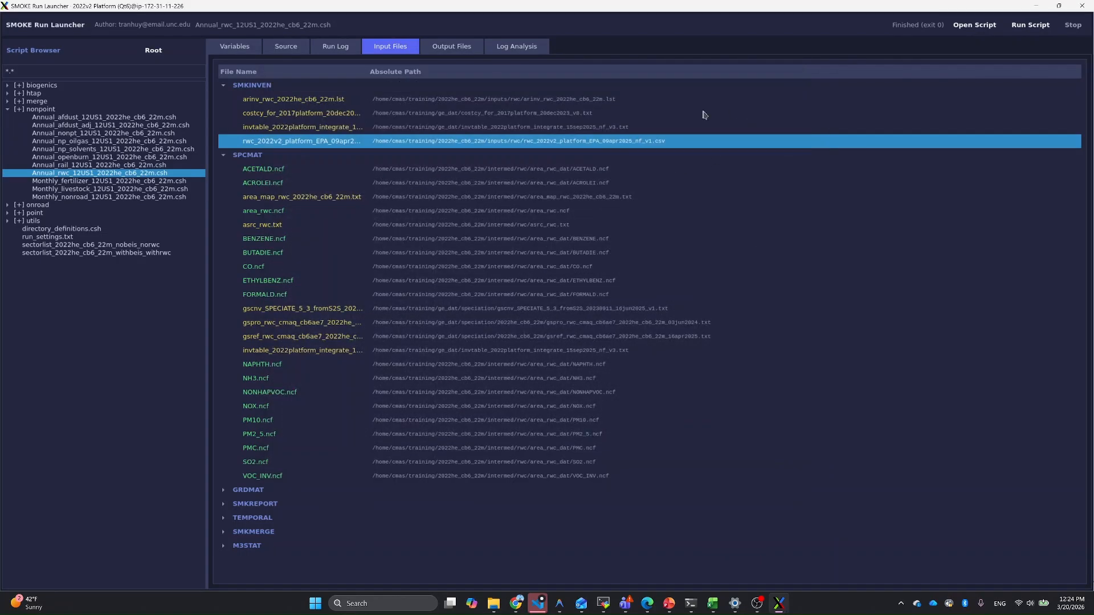
# Step: Open the rwc_2022v2_platform_EPA_09apr2025_nf_v1.csv inventory for emissions plotting in SMKPLOT and reposition the plotter window
pyautogui.rightClick(323, 144)
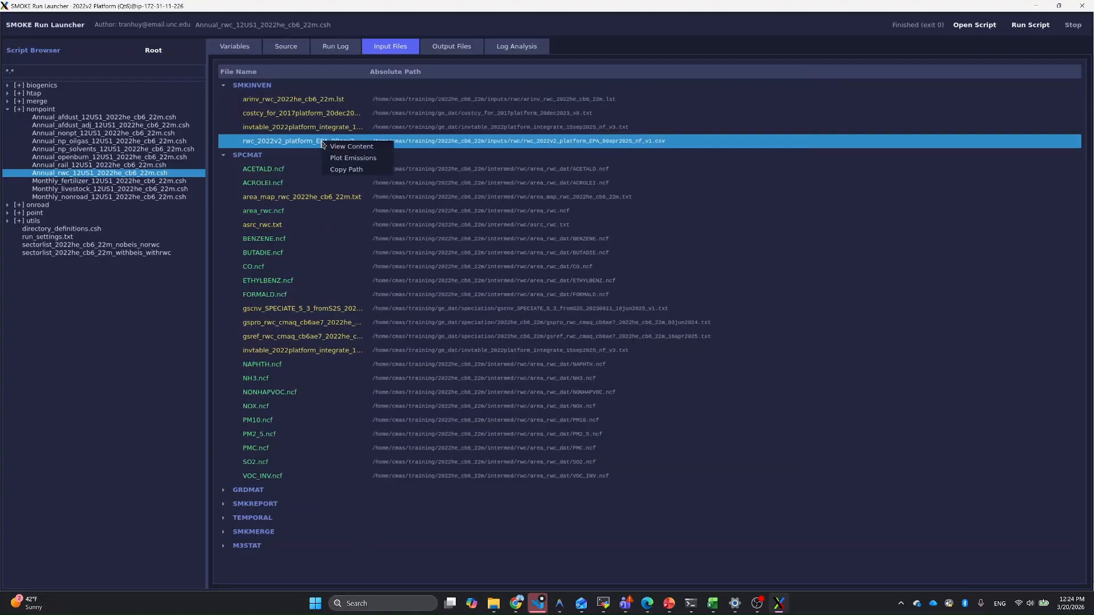
pyautogui.click(363, 159)
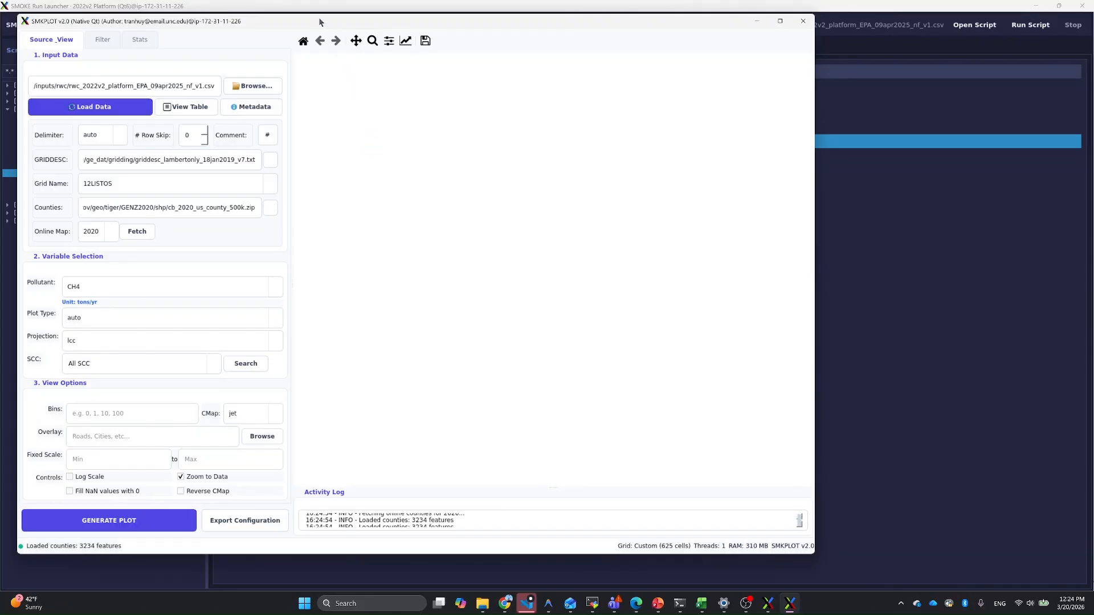
pyautogui.moveTo(319, 22); pyautogui.dragTo(469, 42)
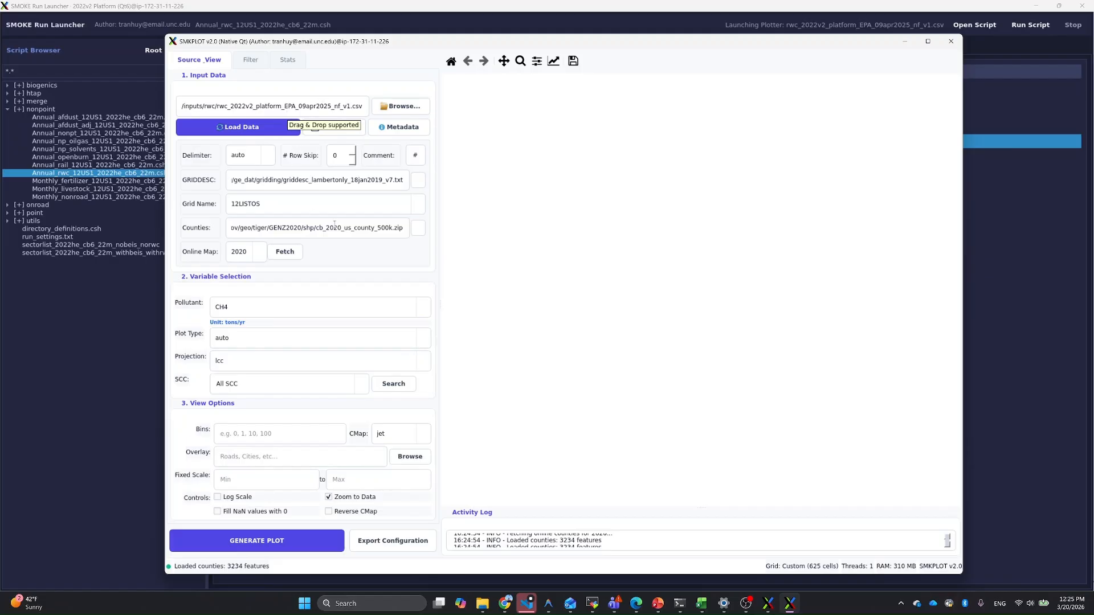
# Step: Generate the county emissions map for pollutant VOC, inspect its southwestern area up close, and restore the full extent
pyautogui.click(424, 308)
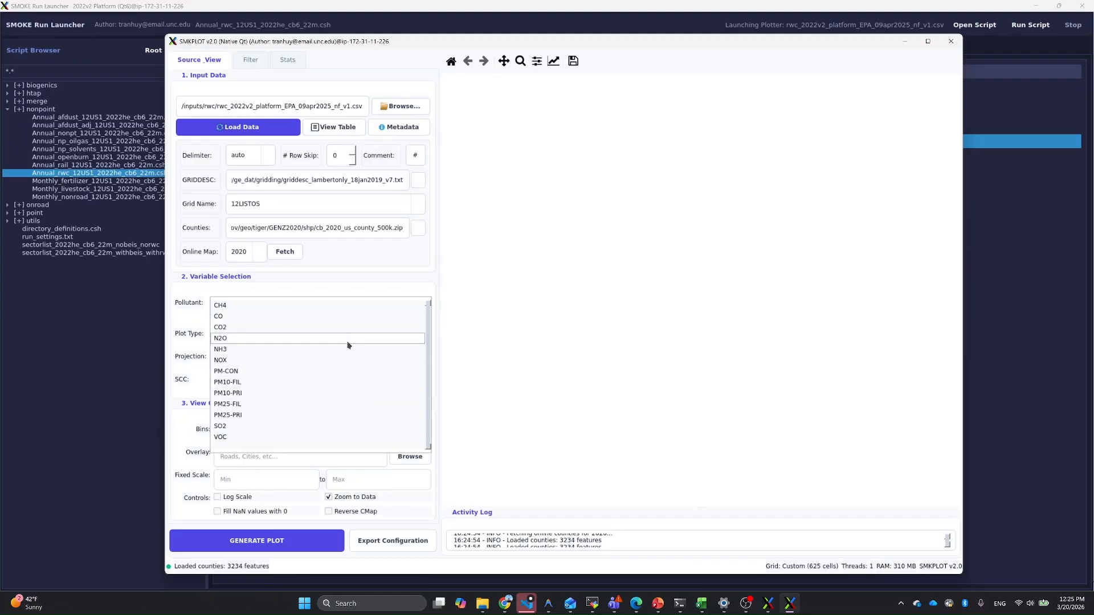
pyautogui.click(287, 437)
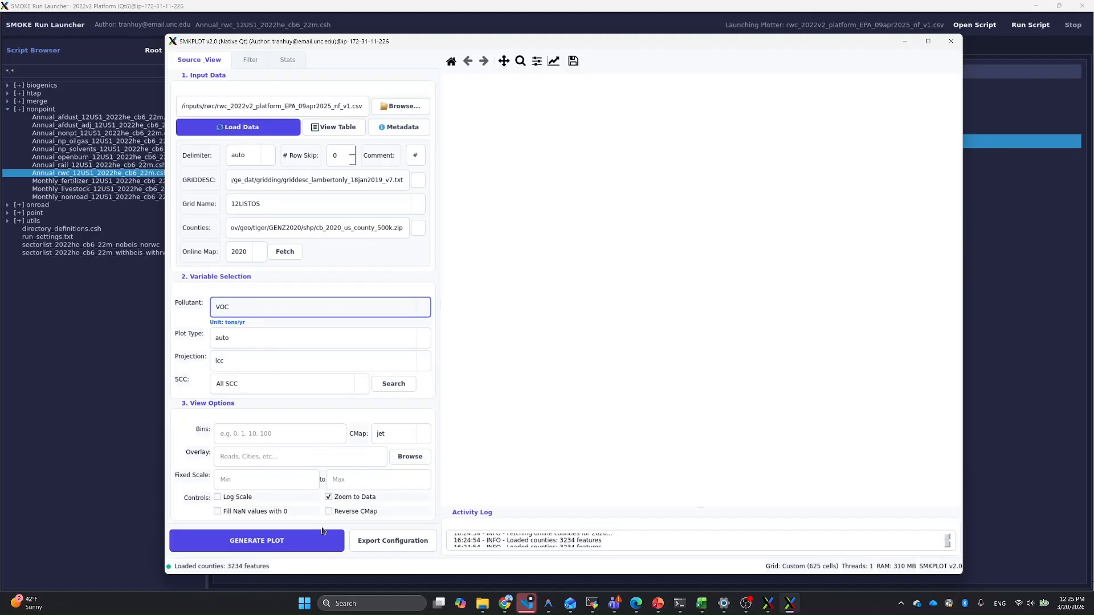
pyautogui.click(276, 541)
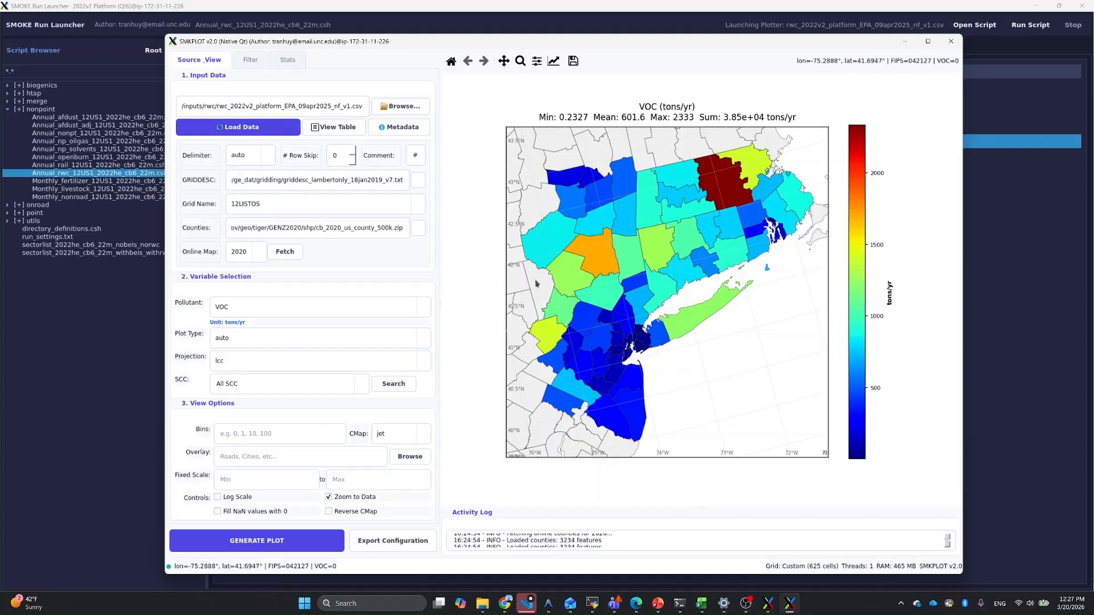
pyautogui.moveTo(676, 383); pyautogui.dragTo(698, 403)
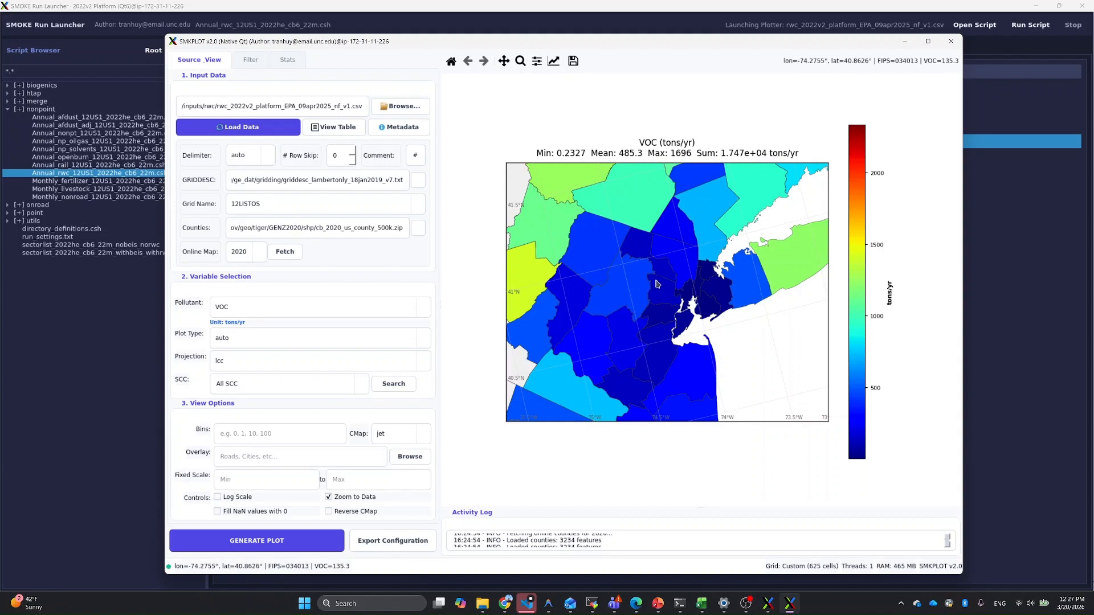
pyautogui.click(451, 61)
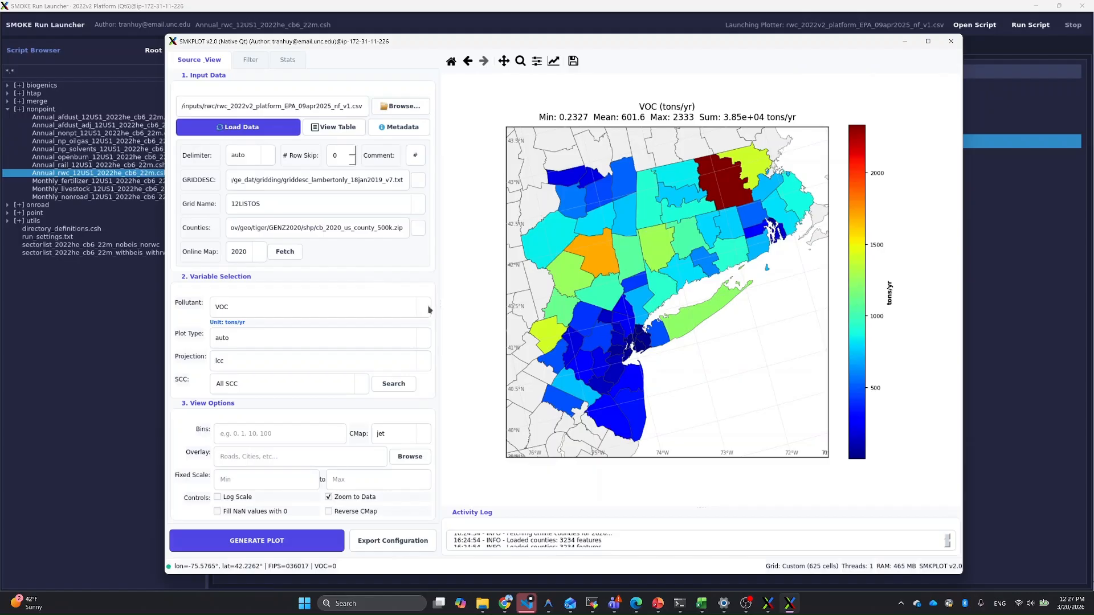
# Step: Change the pollutant to NOX and generate its county emissions map
pyautogui.click(429, 309)
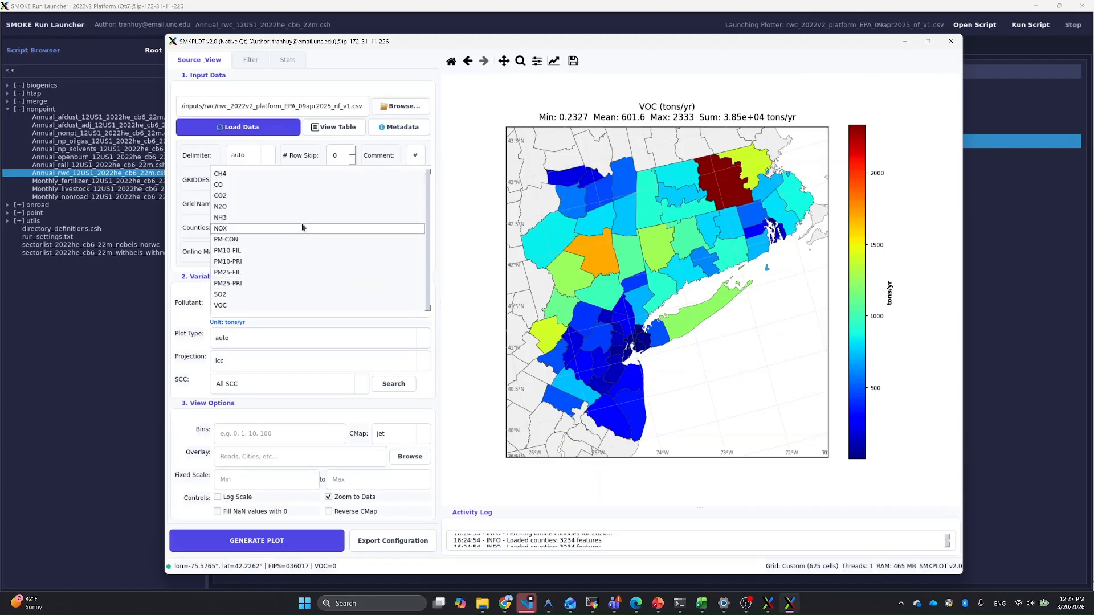
pyautogui.click(302, 228)
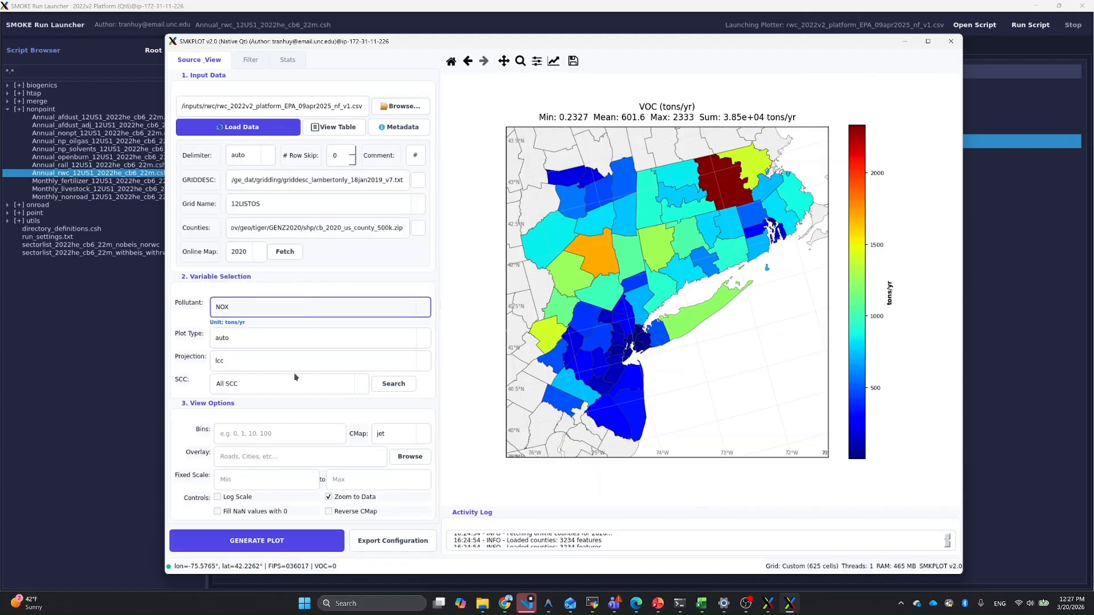
pyautogui.click(277, 542)
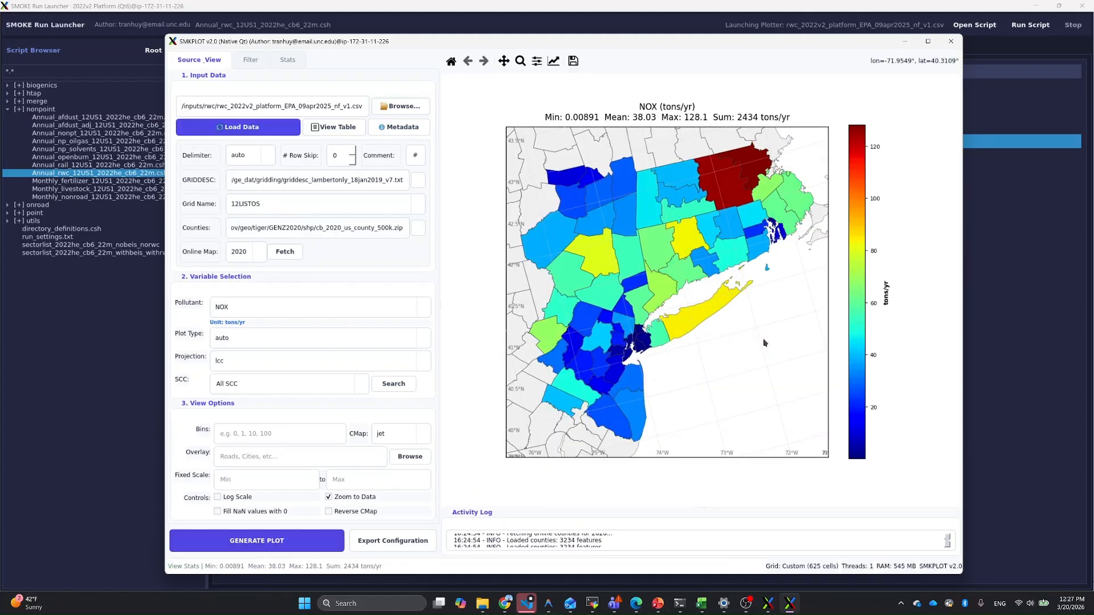
# Step: Check which image file formats are offered for saving the NOX map, and leave without saving
pyautogui.click(573, 62)
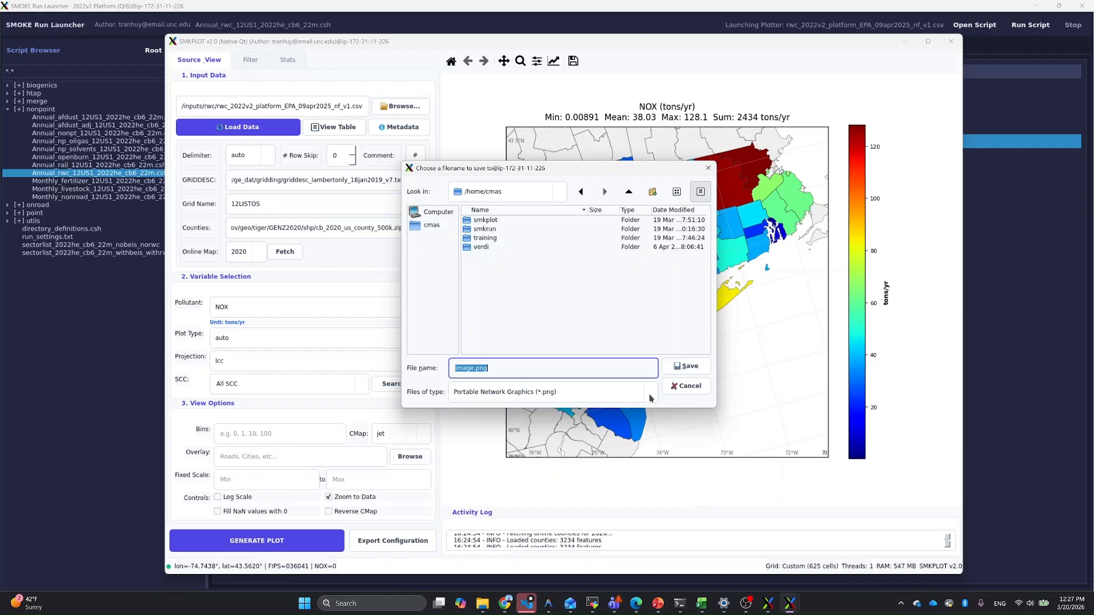
pyautogui.click(650, 398)
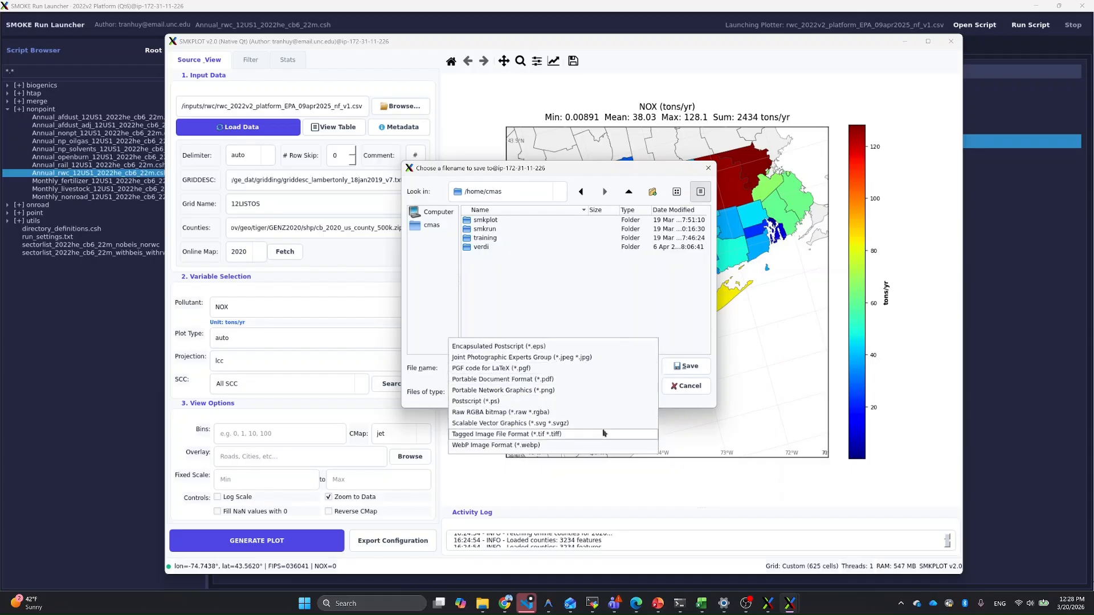
pyautogui.click(695, 393)
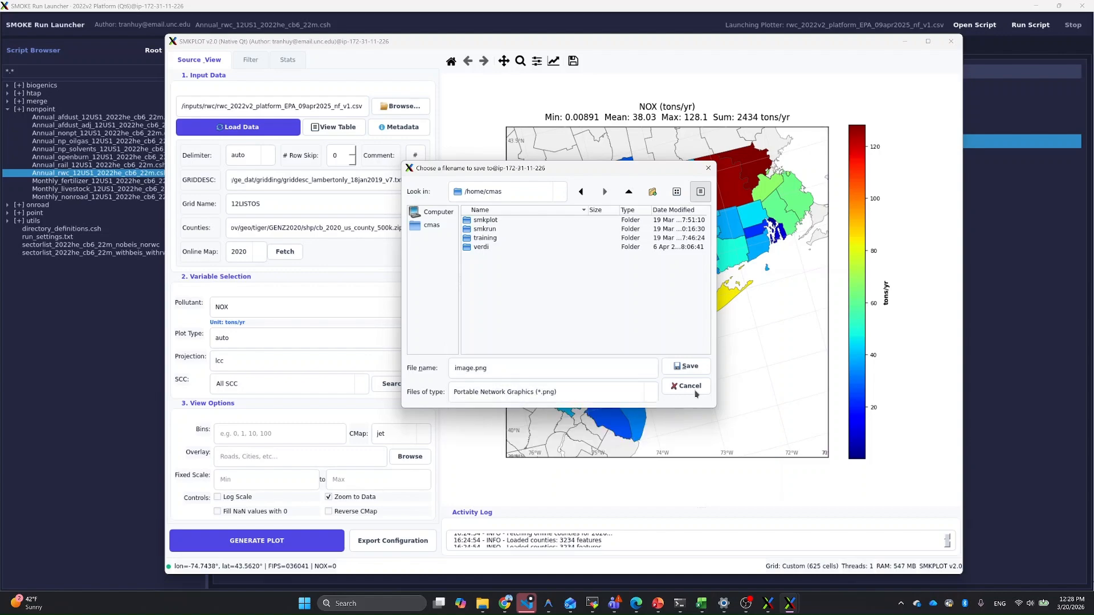
pyautogui.click(695, 392)
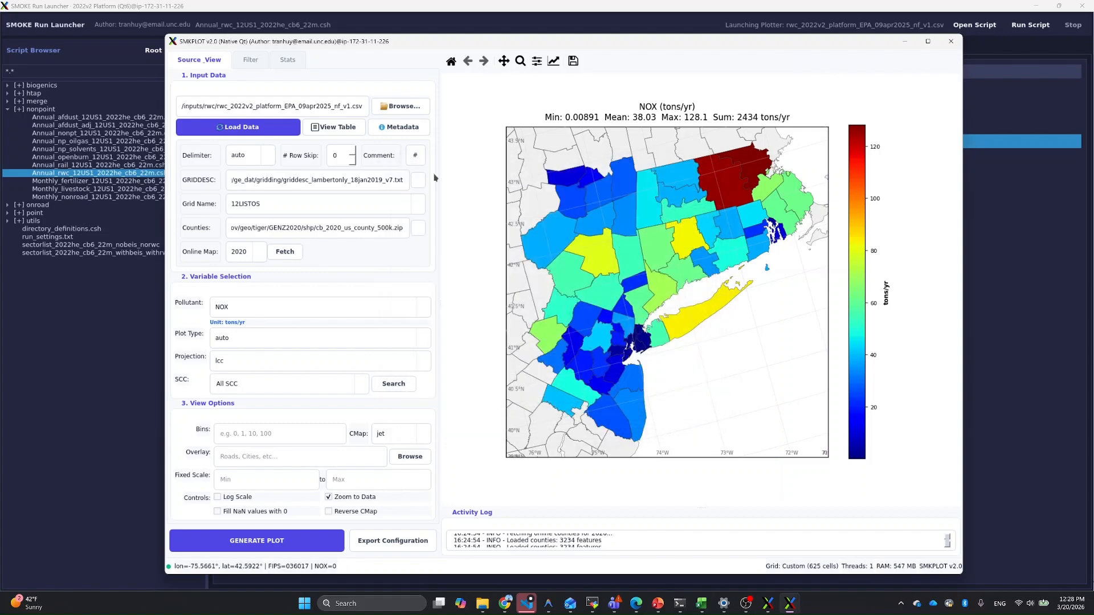
# Step: Open the data table of the plotted inventory and enlarge and reposition its preview window to read the raw data
pyautogui.click(350, 133)
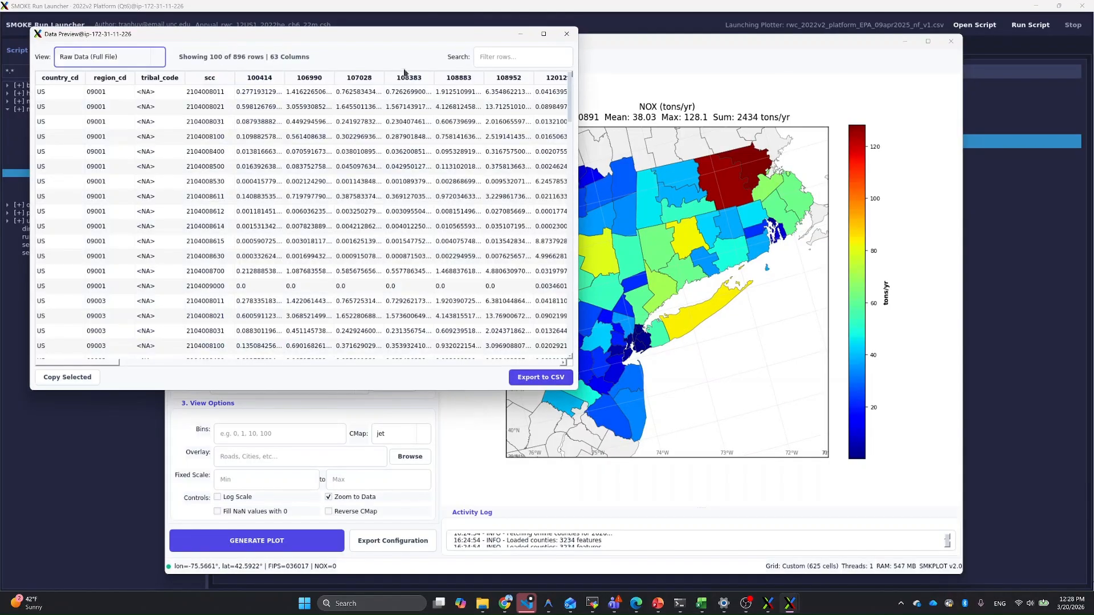
pyautogui.moveTo(388, 35); pyautogui.dragTo(680, 117)
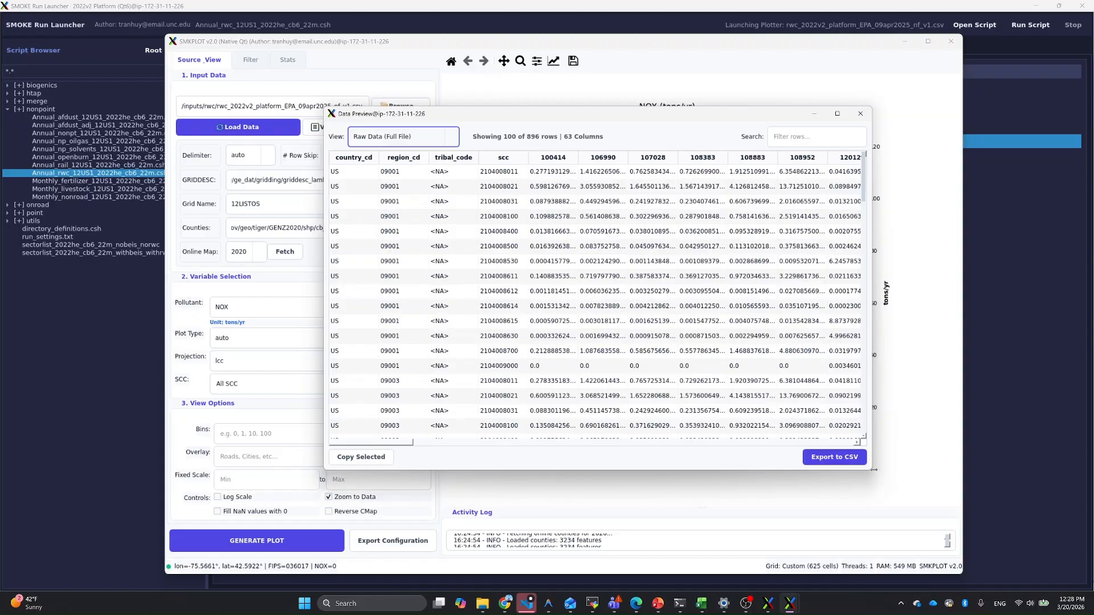
pyautogui.moveTo(872, 472); pyautogui.dragTo(1036, 518)
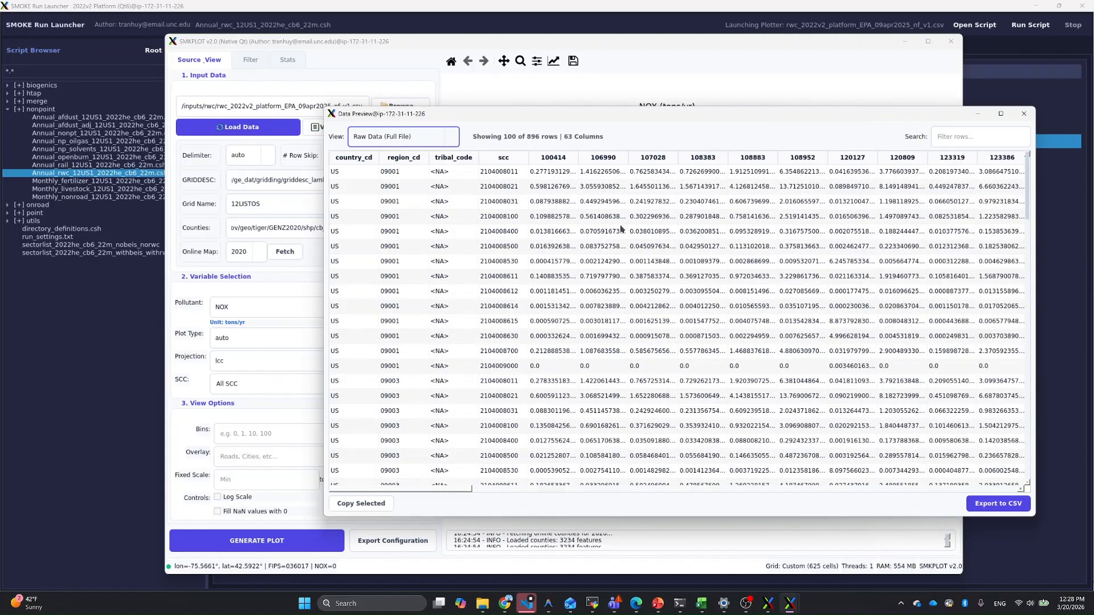
pyautogui.moveTo(637, 113); pyautogui.dragTo(570, 94)
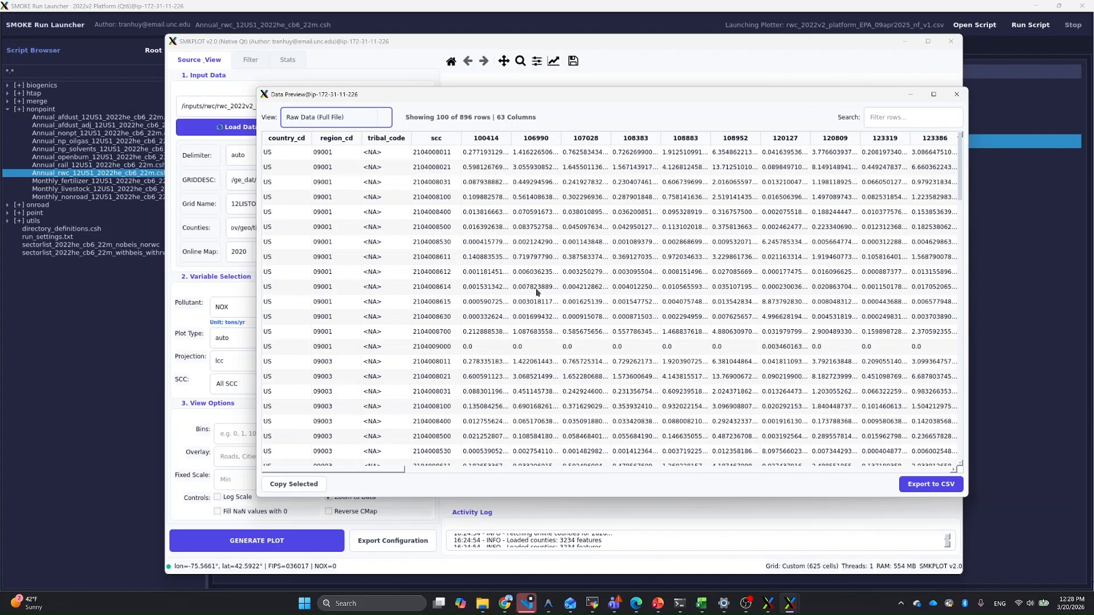
# Step: View the inventory emissions table summarized by state and by county
pyautogui.click(387, 123)
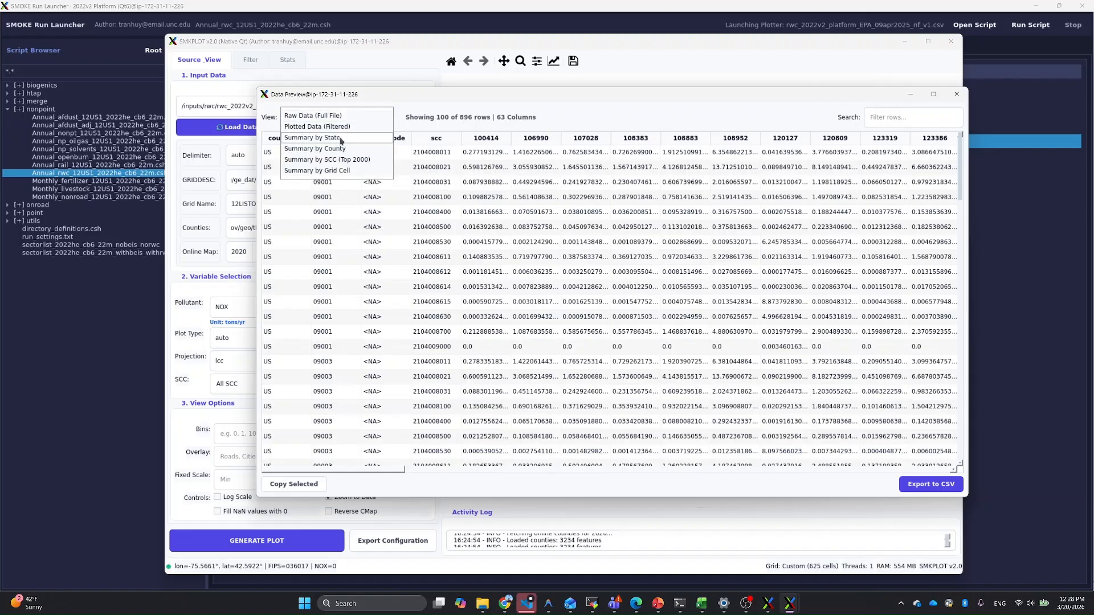
pyautogui.click(333, 142)
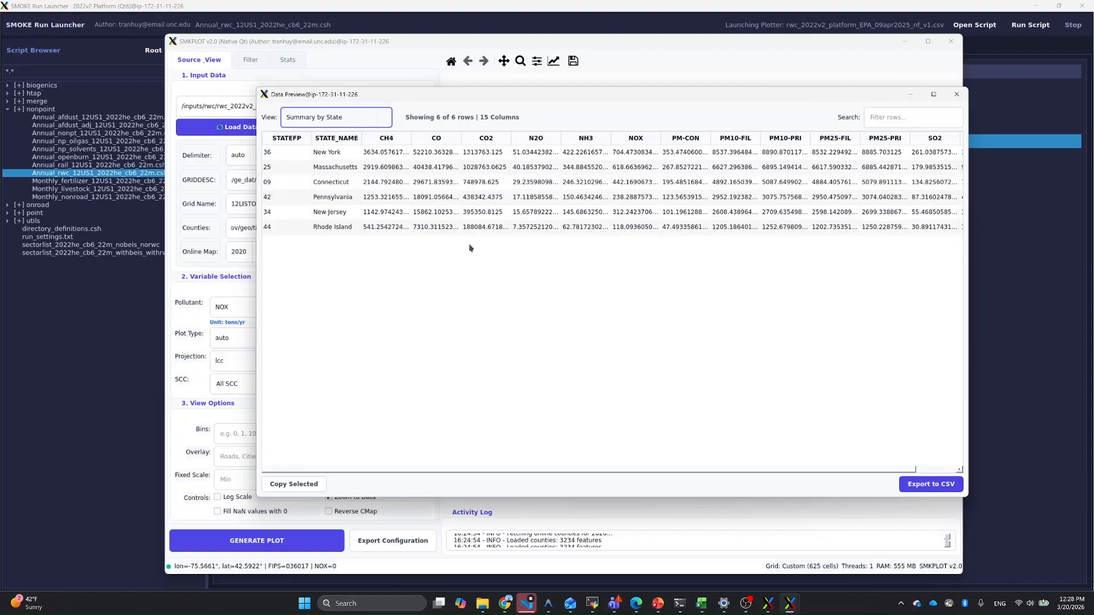
pyautogui.click(384, 124)
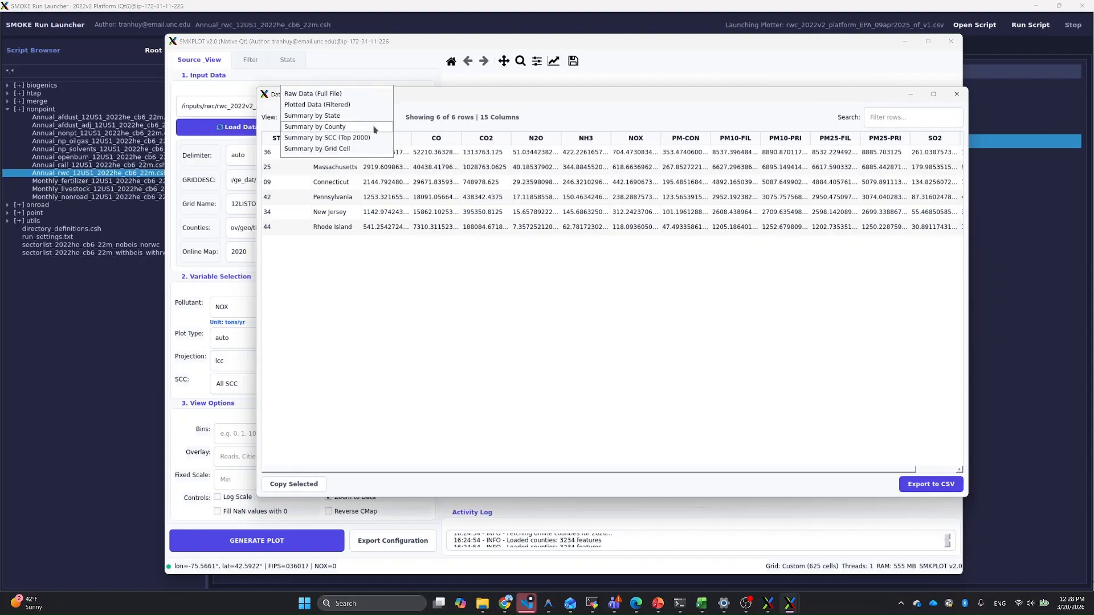
pyautogui.click(344, 128)
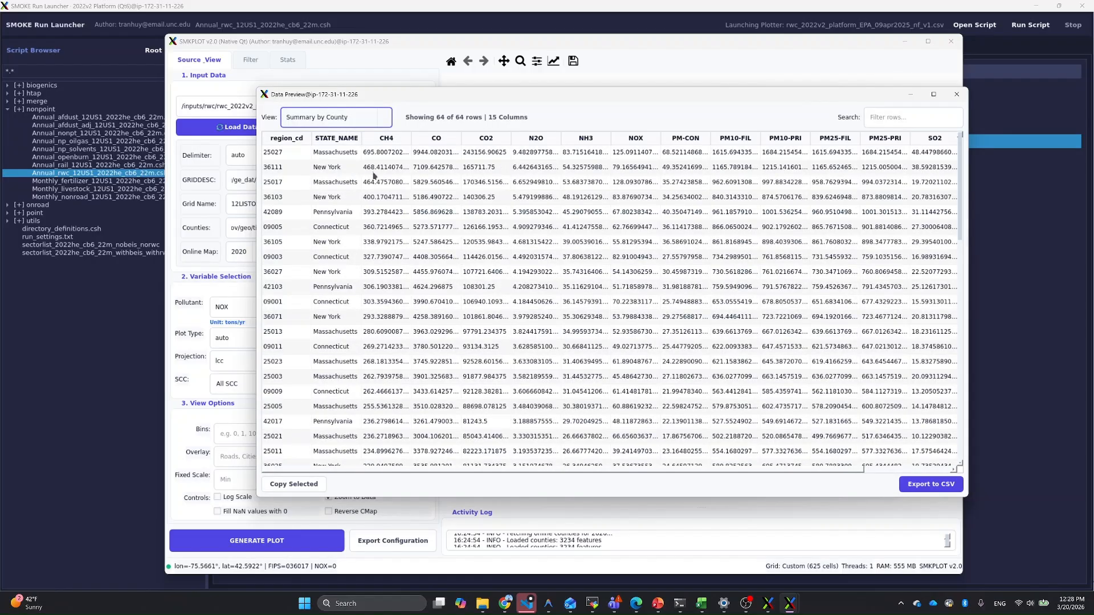
# Step: View the inventory emissions table summarized by SCC (Top 2000) and reposition the data preview window
pyautogui.click(380, 123)
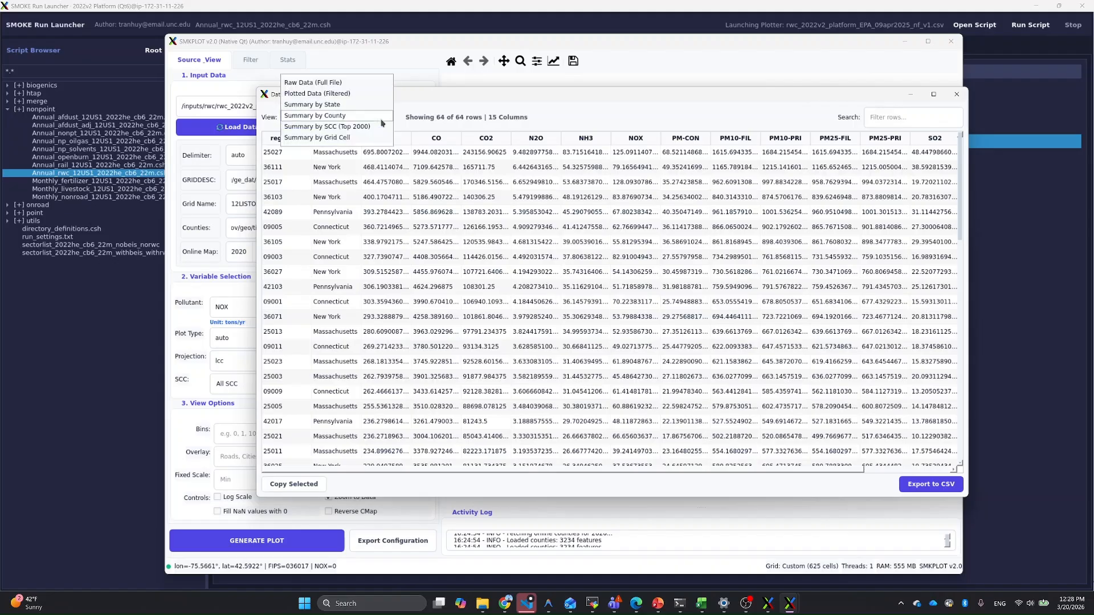
pyautogui.click(340, 132)
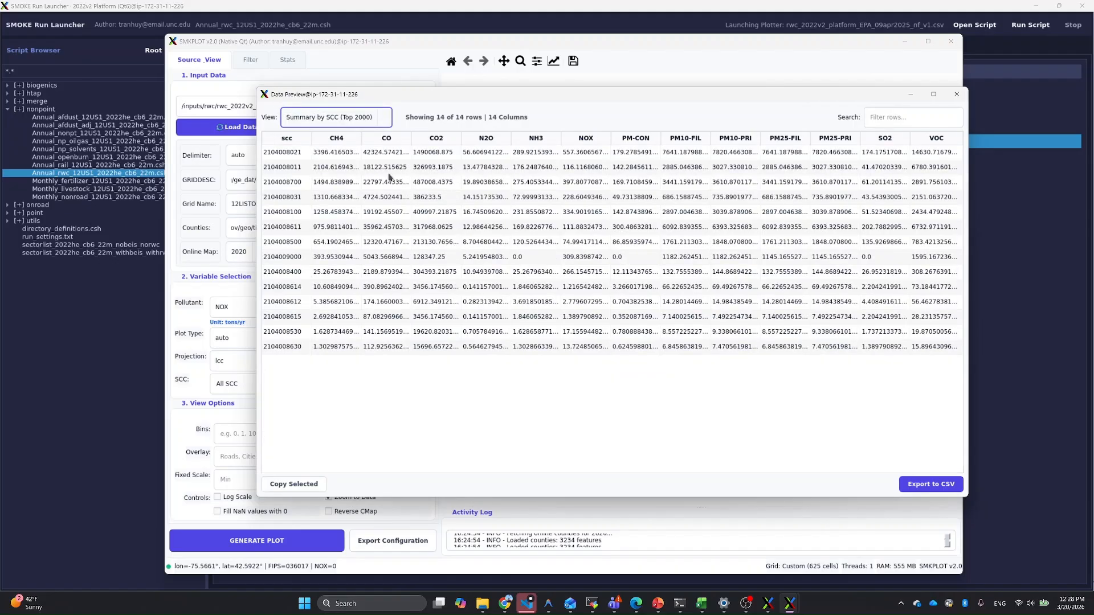
pyautogui.click(384, 124)
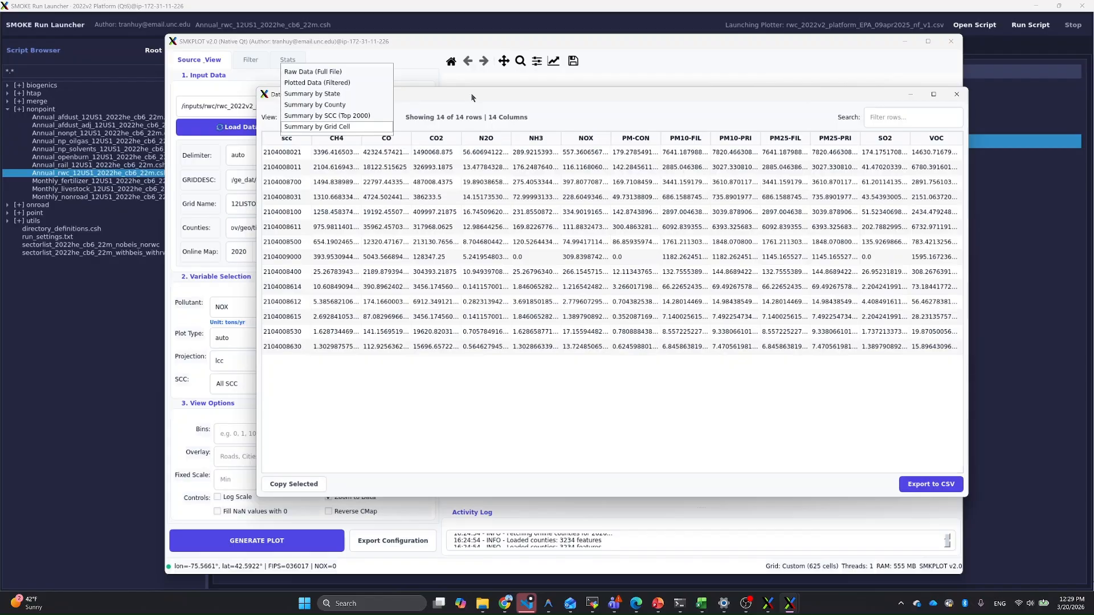
pyautogui.moveTo(471, 96); pyautogui.dragTo(500, 110)
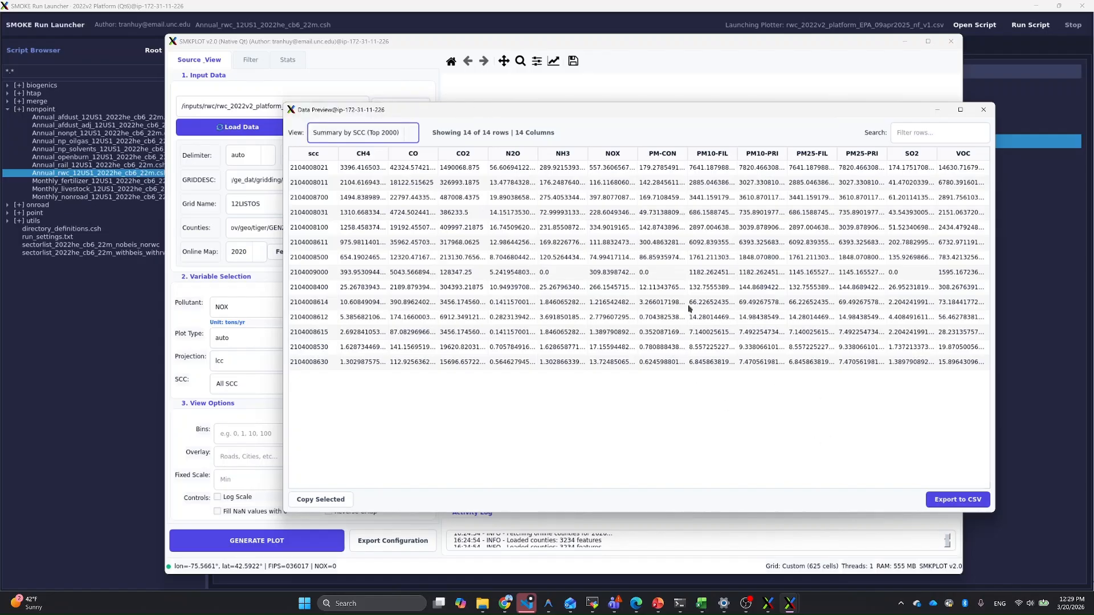
# Step: Switch the emissions table back to the summary by state, and close the data preview and the plotter
pyautogui.click(415, 137)
pyautogui.click(353, 98)
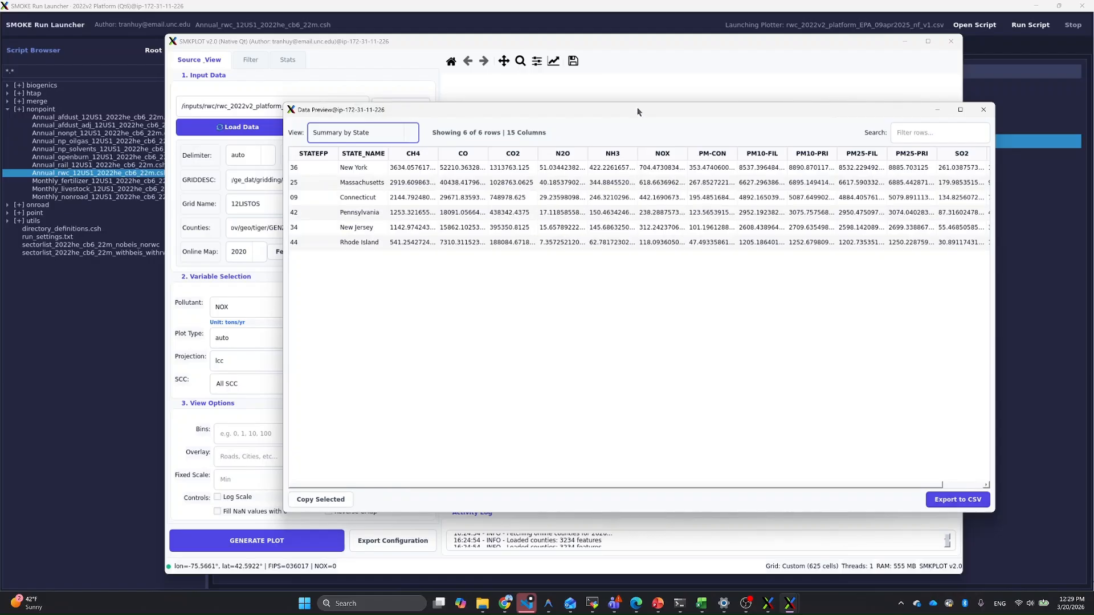
pyautogui.moveTo(637, 107); pyautogui.dragTo(587, 134)
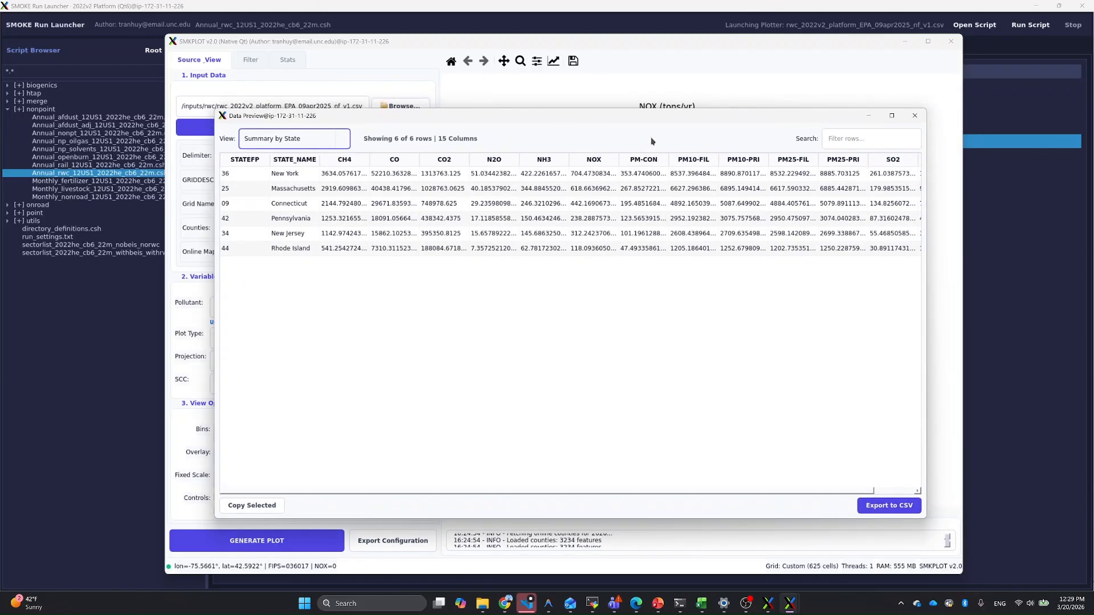
pyautogui.click(916, 119)
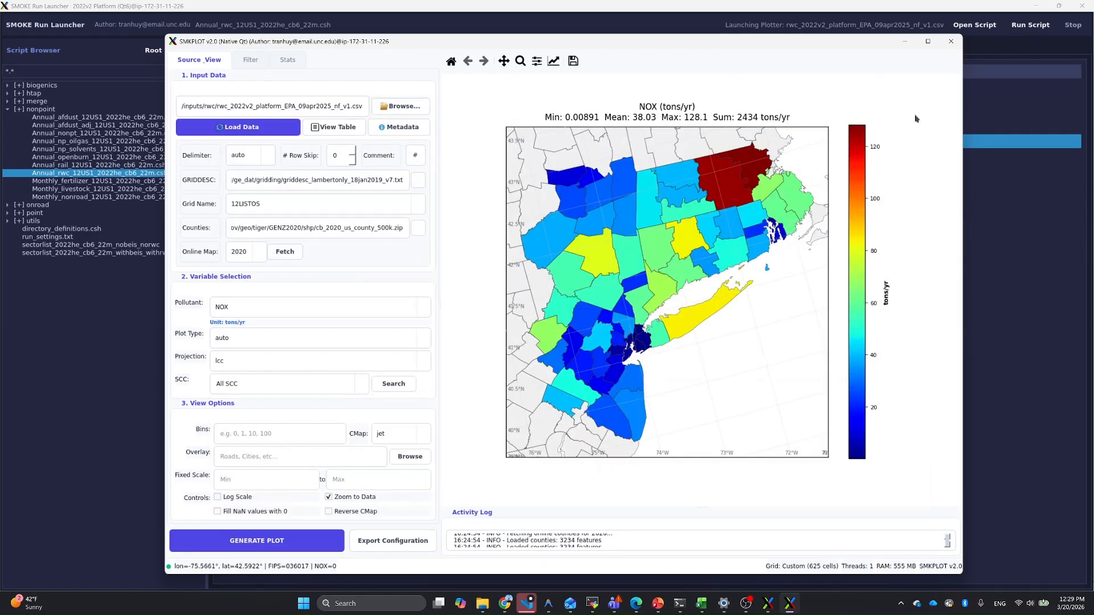
pyautogui.click(950, 41)
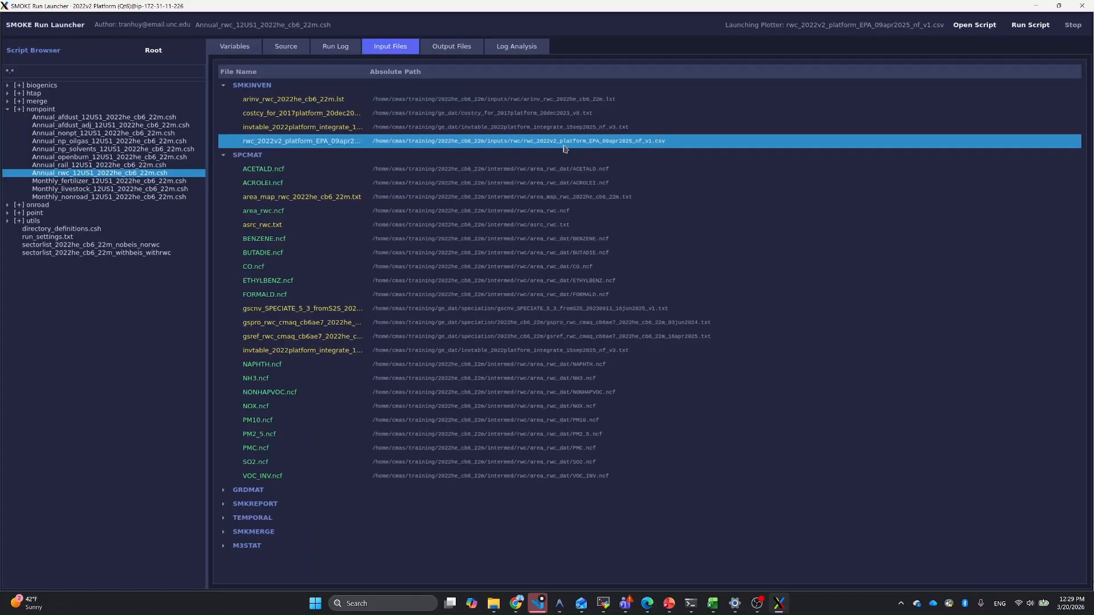
# Step: From the SMKMERGE output files, plot the emissions of emis_mole_rwc_20220102_12LISTOS_cmaq_cb6ae7_2022he_cb6_22m.ncf
pyautogui.click(459, 50)
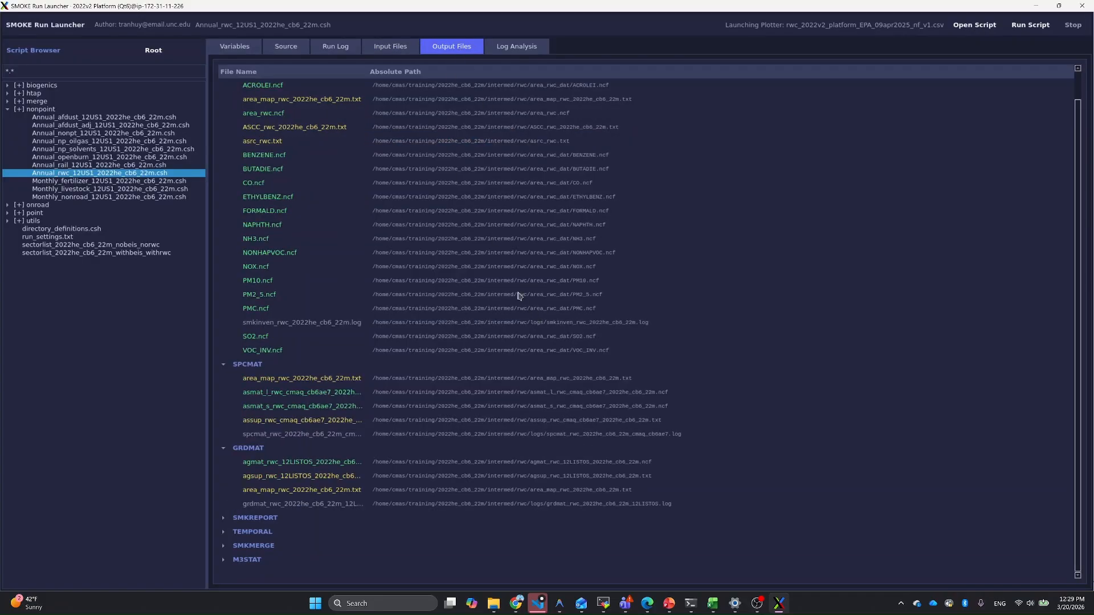
pyautogui.click(224, 546)
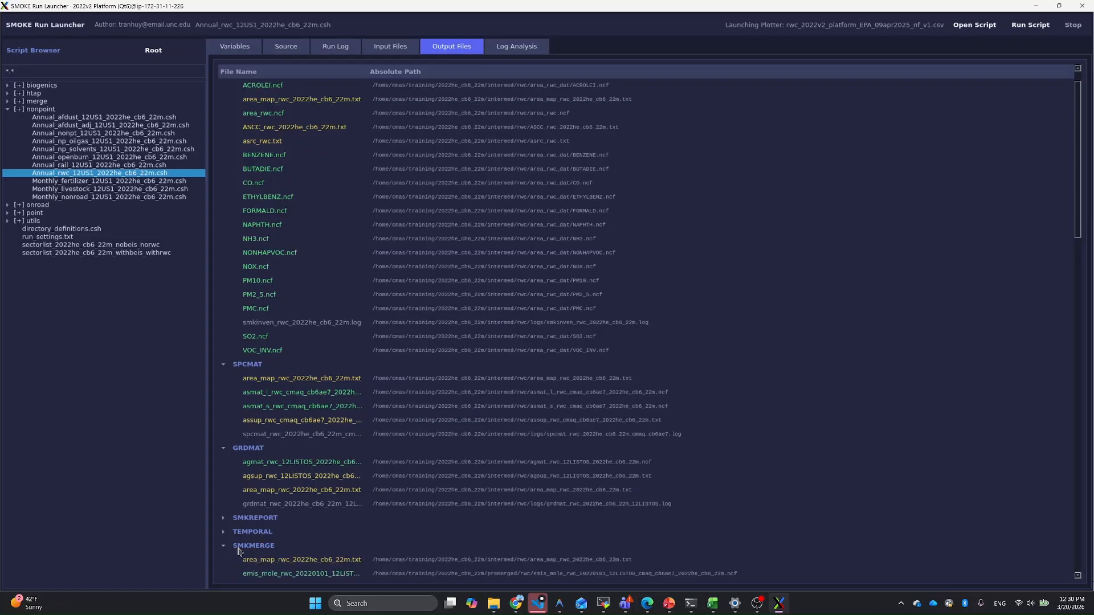
pyautogui.scroll(-6, 287, 530)
pyautogui.scroll(-1, 287, 529)
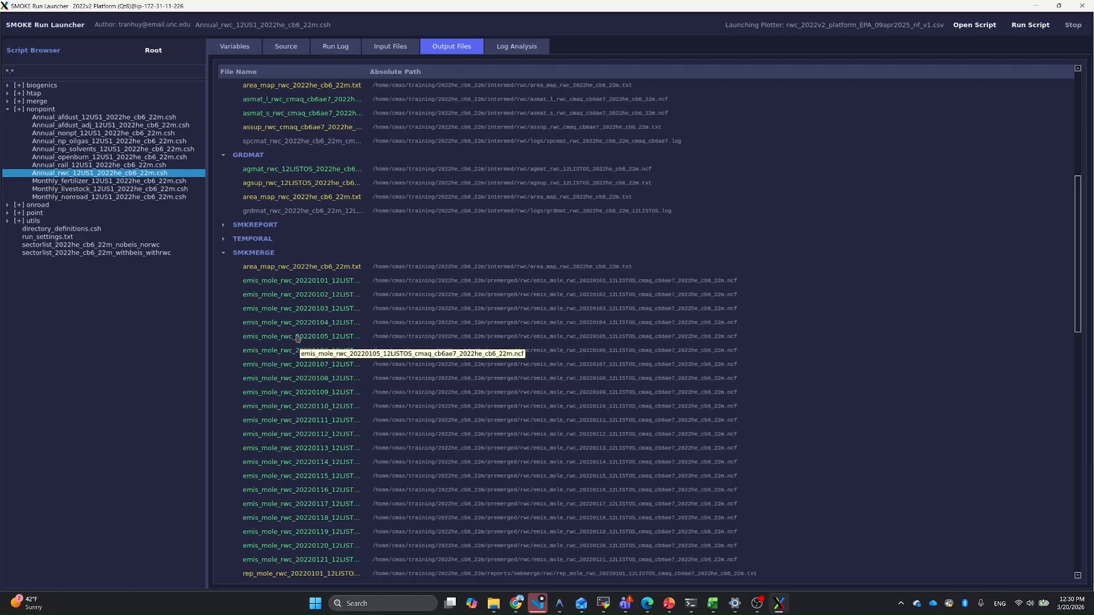
pyautogui.rightClick(303, 297)
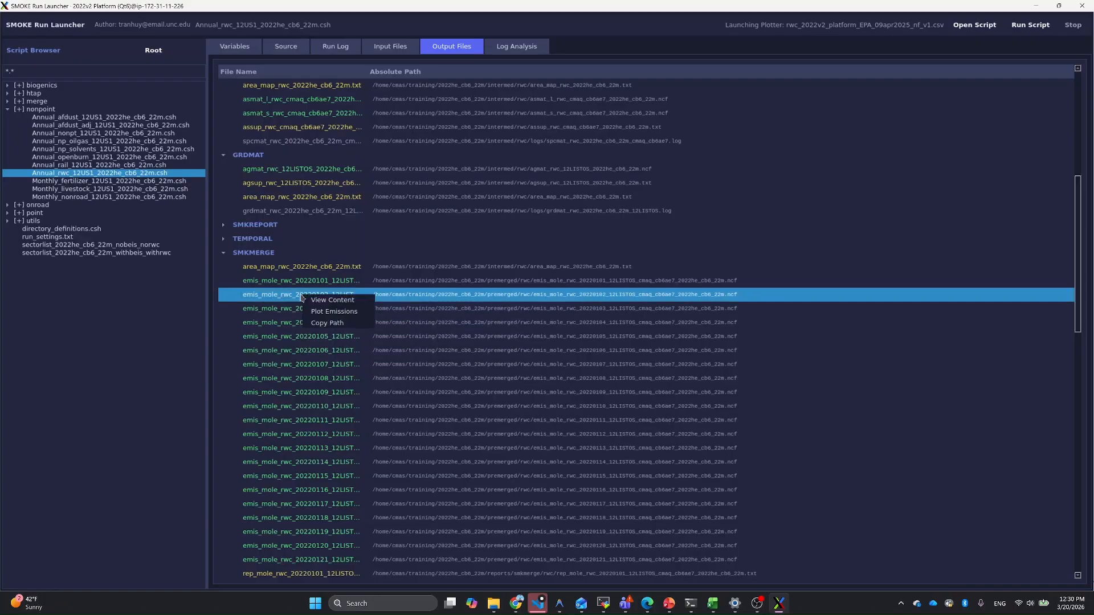
pyautogui.click(334, 312)
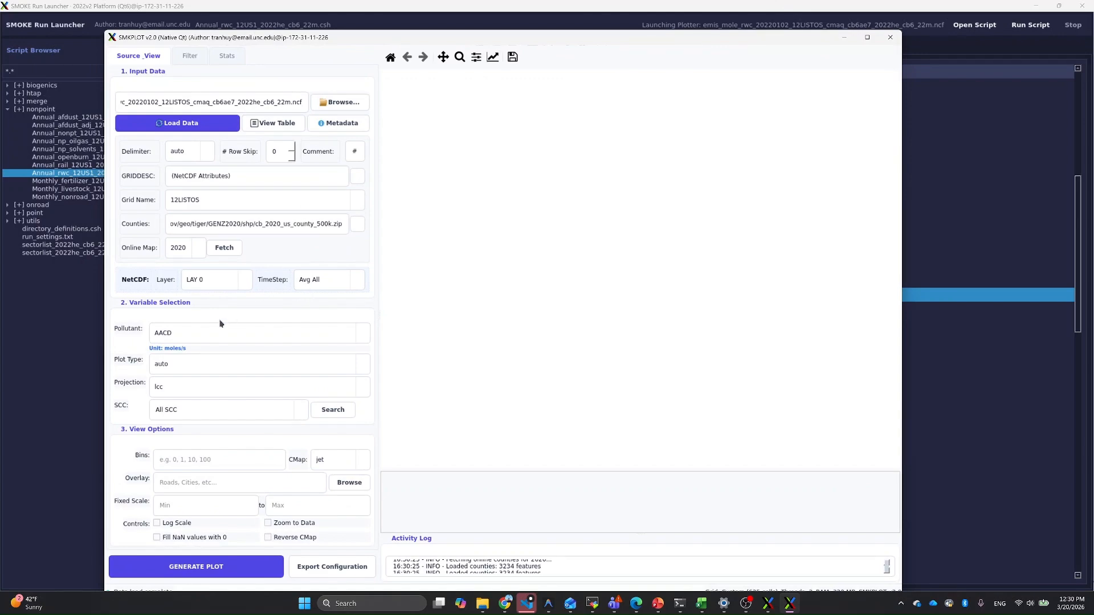
# Step: Look through the list of model species, choose CH4 as the pollutant, and generate its gridded emissions map
pyautogui.click(362, 340)
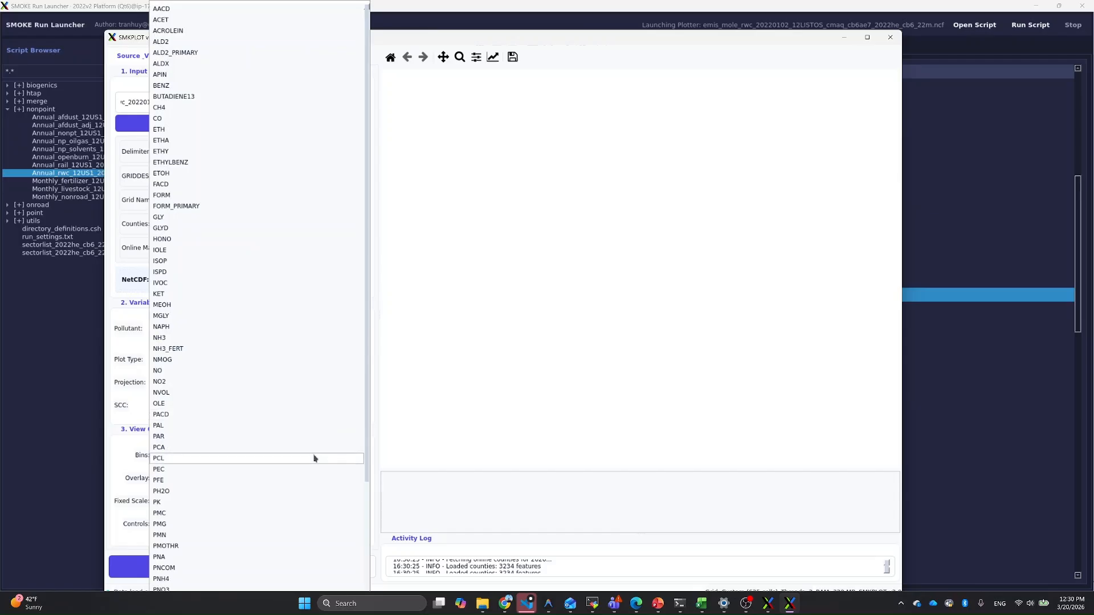
pyautogui.scroll(-4, 311, 456)
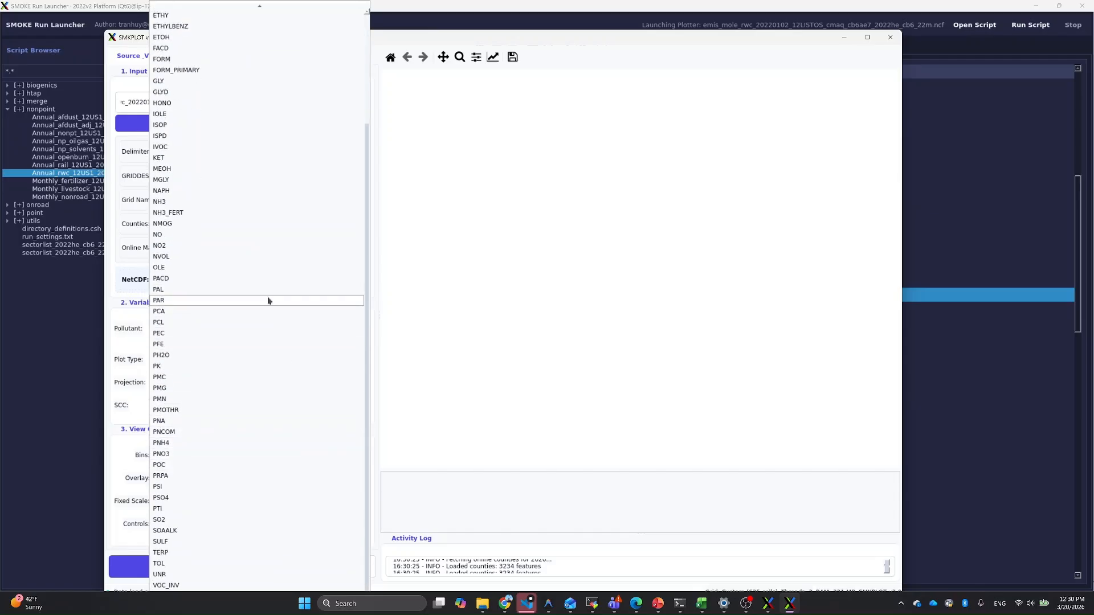
pyautogui.scroll(4, 268, 297)
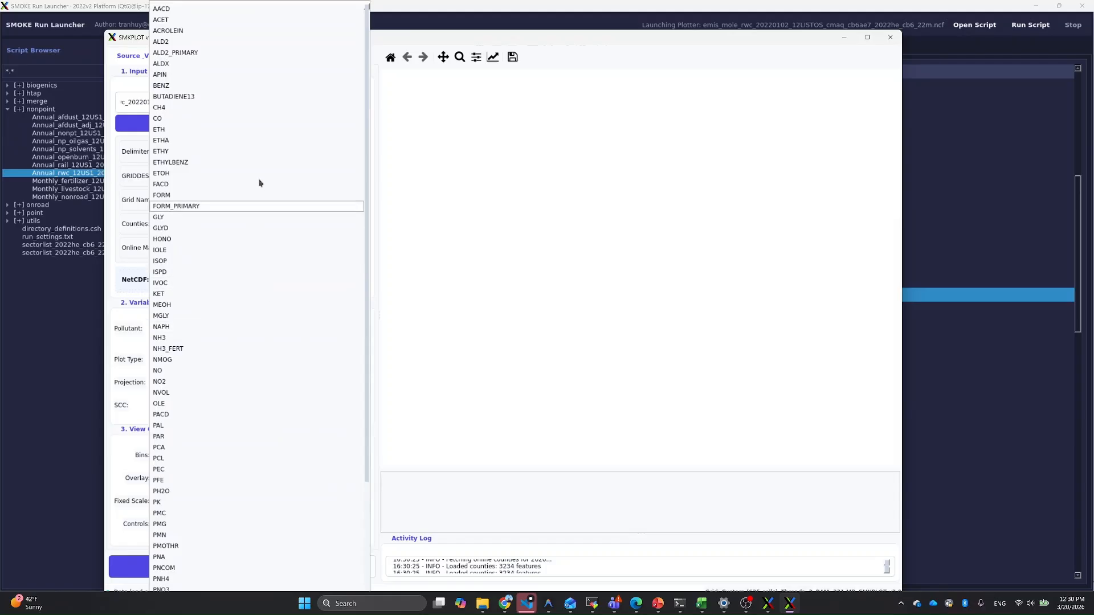
pyautogui.scroll(-4, 270, 300)
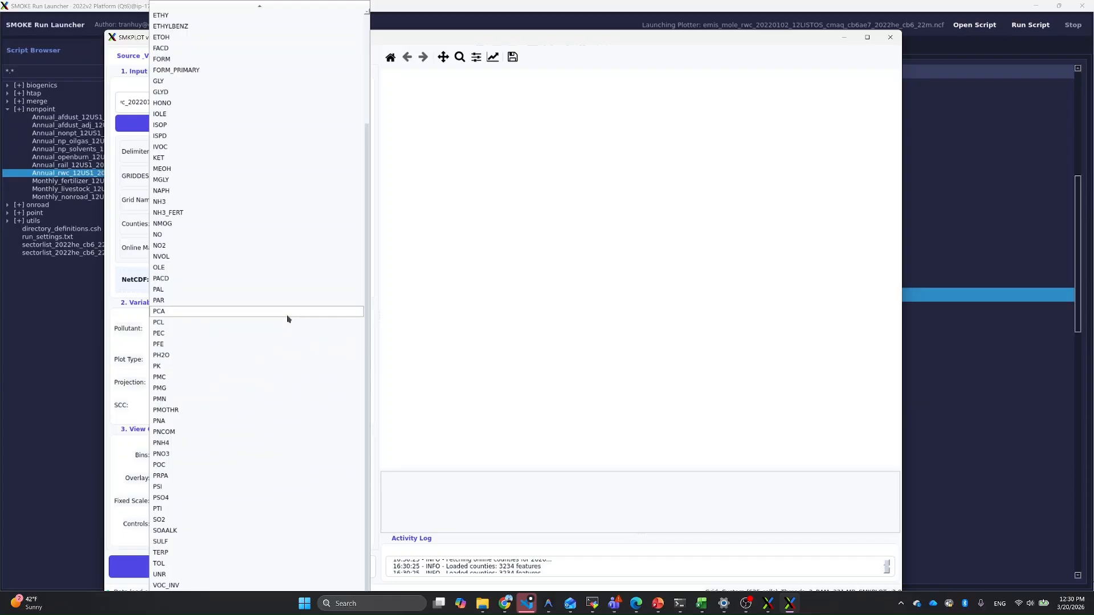
pyautogui.scroll(4, 298, 345)
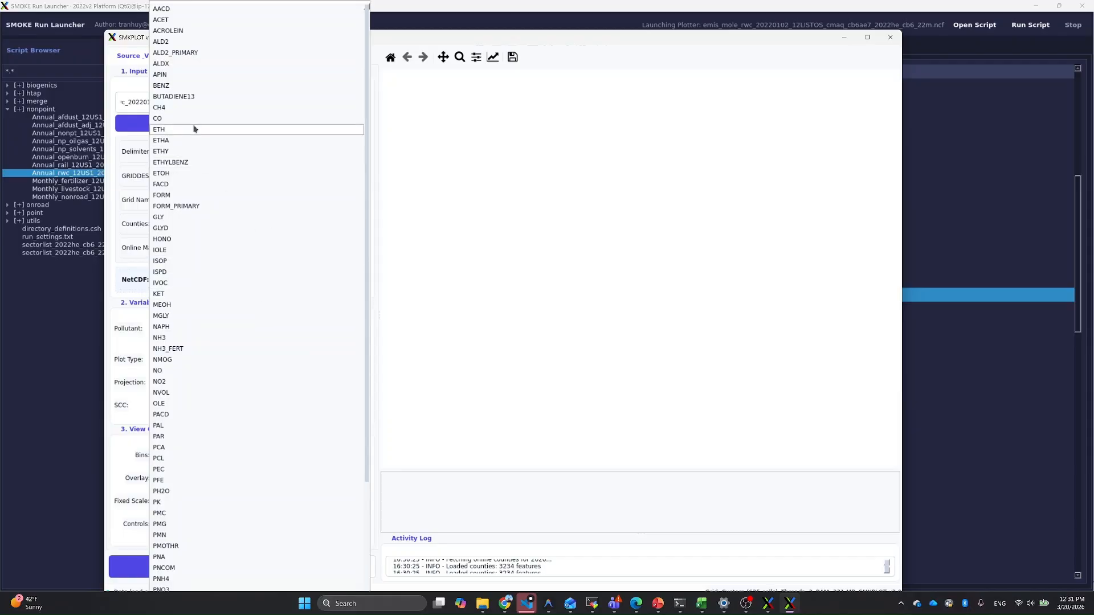
pyautogui.click(184, 110)
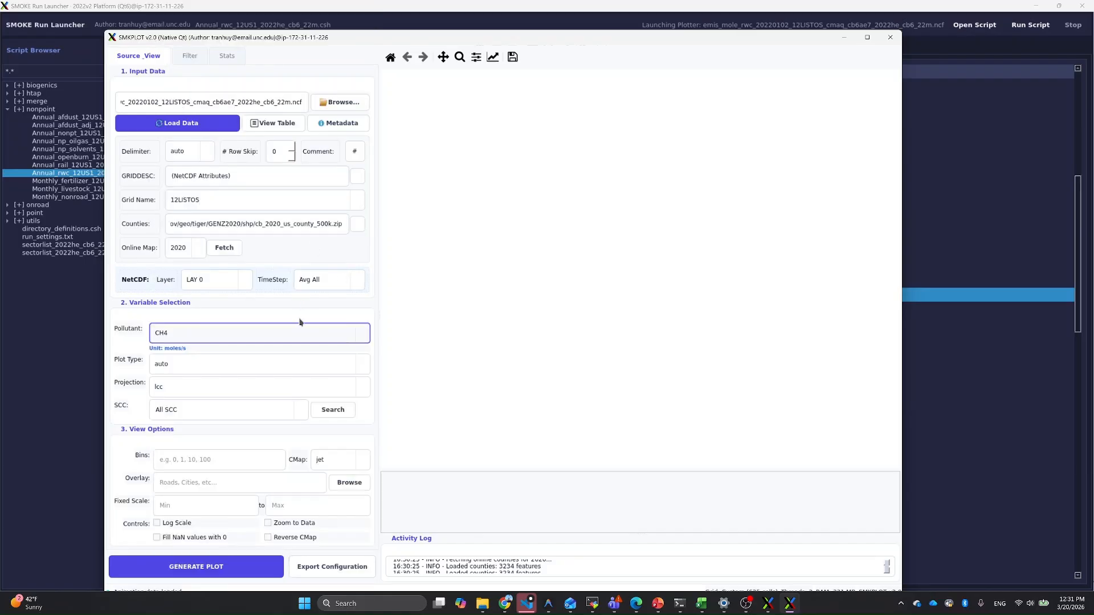
pyautogui.click(220, 570)
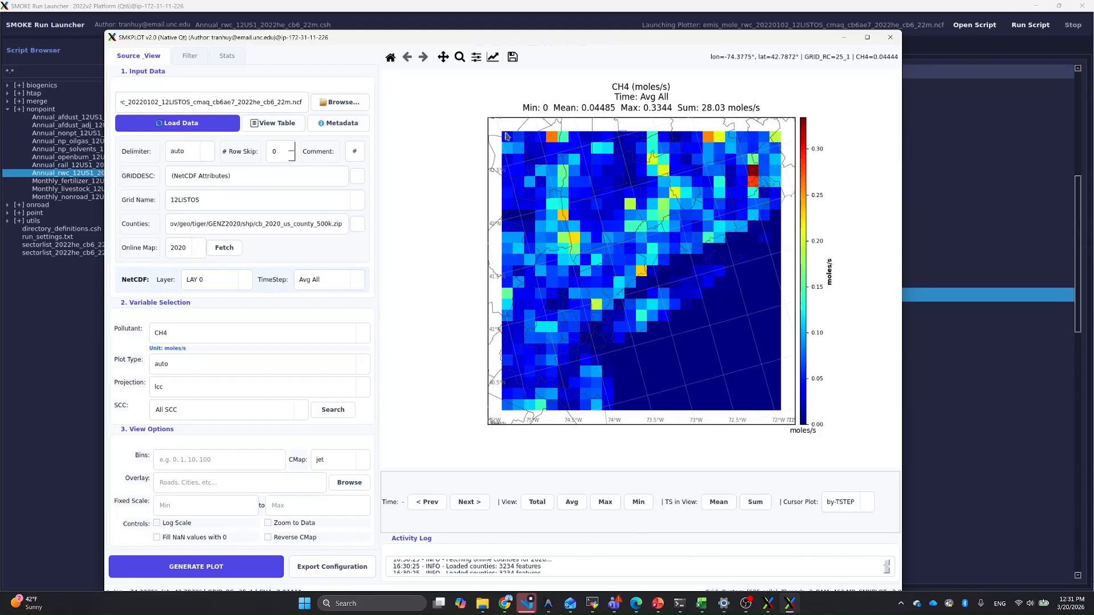
# Step: Zoom in on the CH4 map's northwest corner and back out, and advance the map to time step 2022002_050000
pyautogui.moveTo(495, 131); pyautogui.dragTo(557, 192)
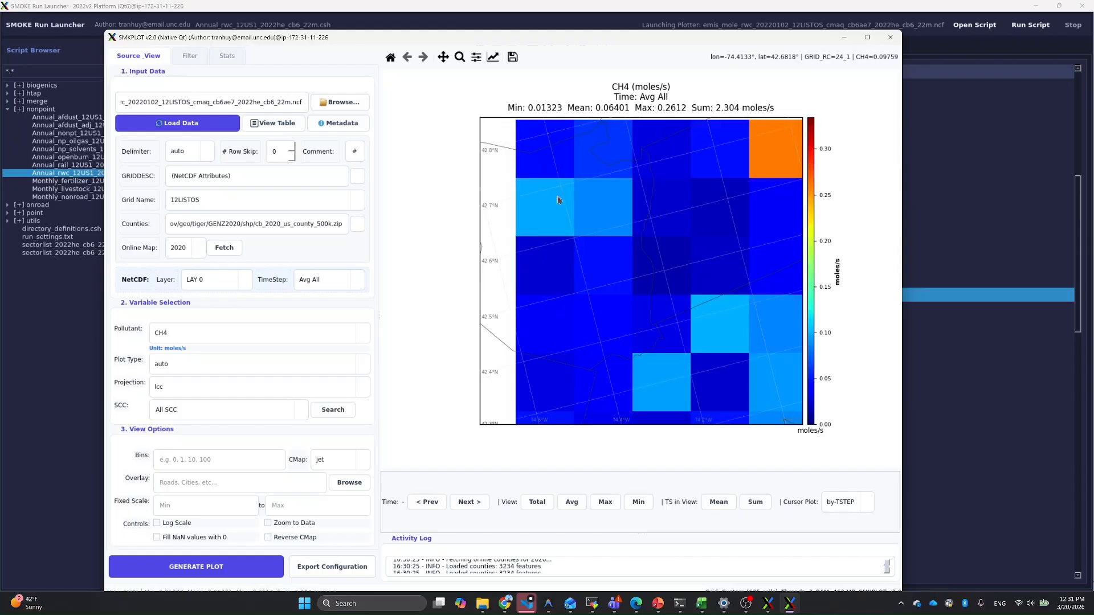
pyautogui.click(406, 57)
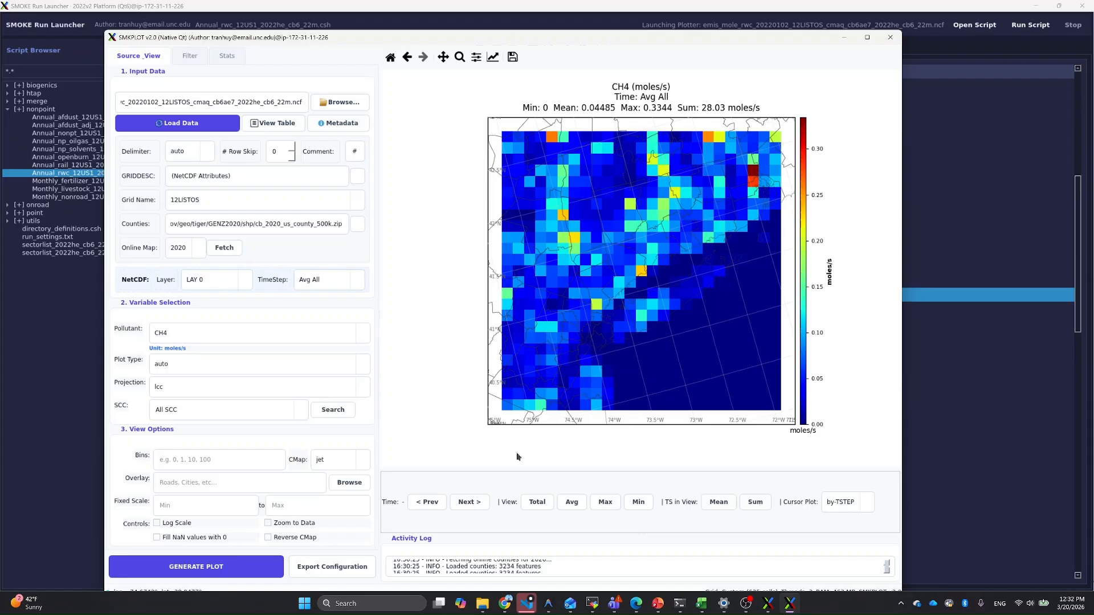
pyautogui.click(470, 502)
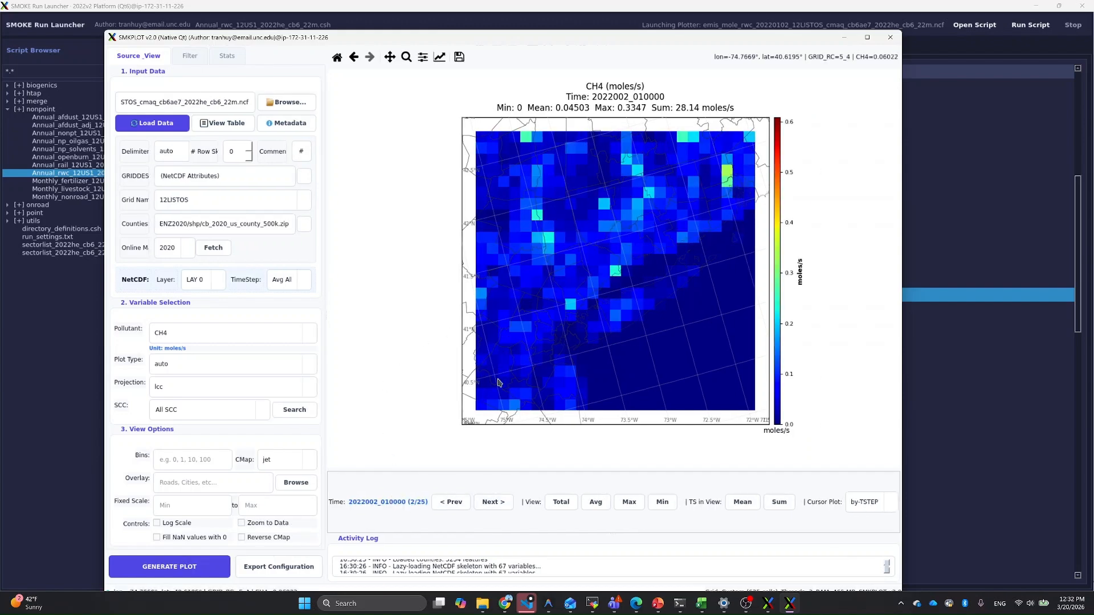
pyautogui.click(500, 508)
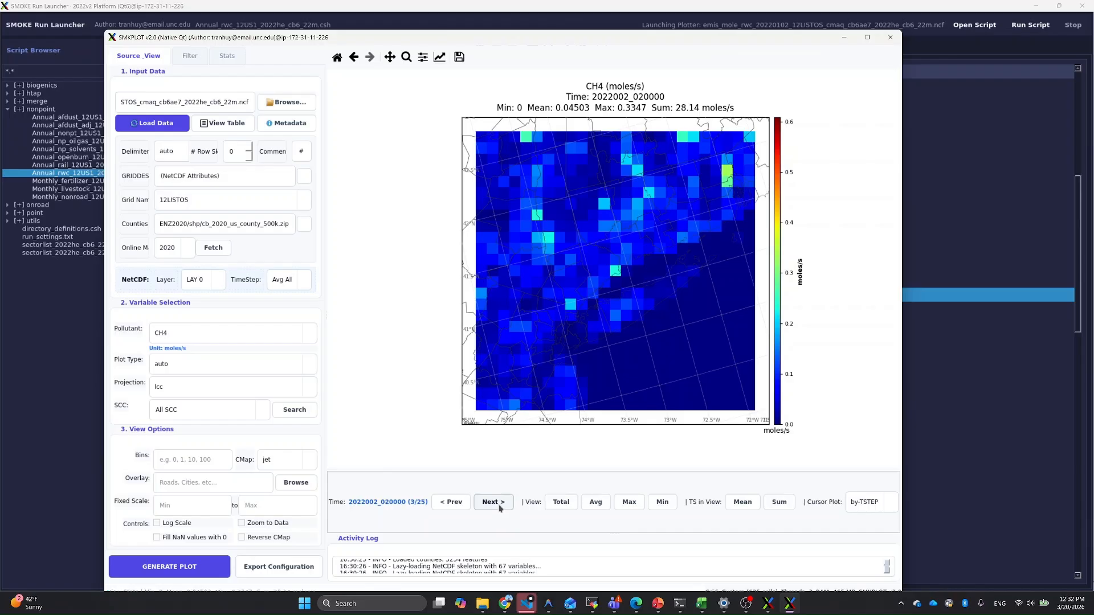
pyautogui.click(500, 508)
pyautogui.click(500, 509)
pyautogui.click(499, 508)
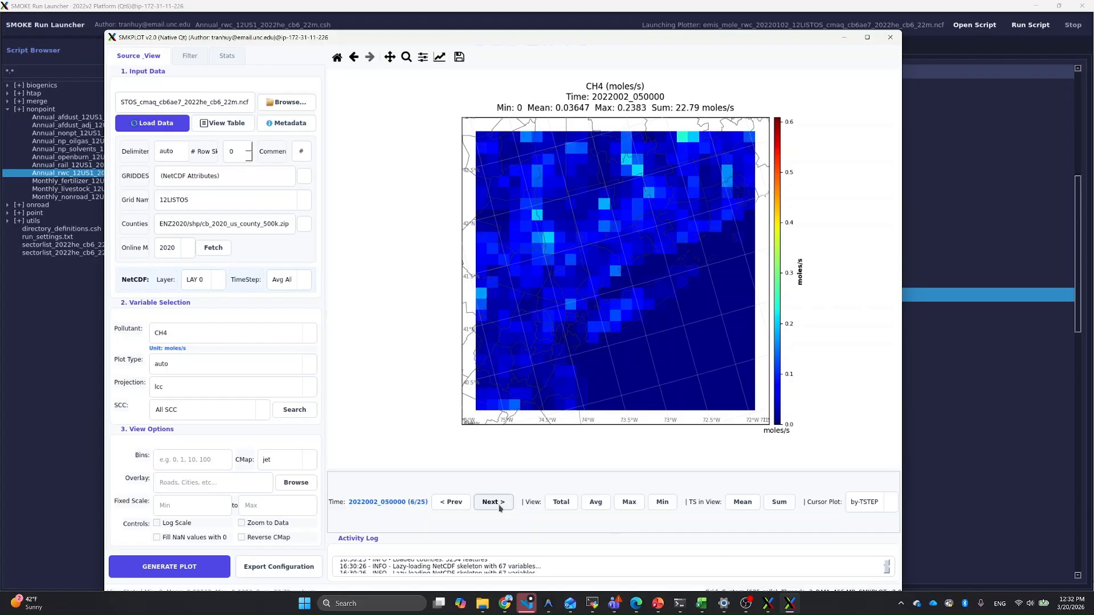
# Step: Inspect the CH4 time series of grid cells (16, 7) and (13, 13), closing each chart window after viewing
pyautogui.click(552, 243)
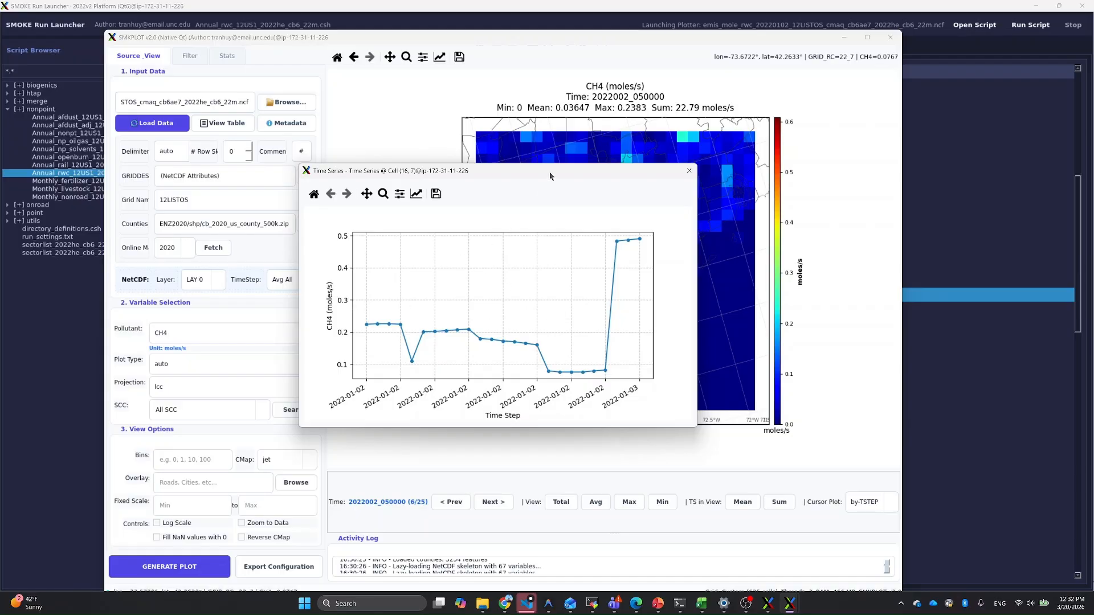
pyautogui.moveTo(545, 179); pyautogui.dragTo(461, 190)
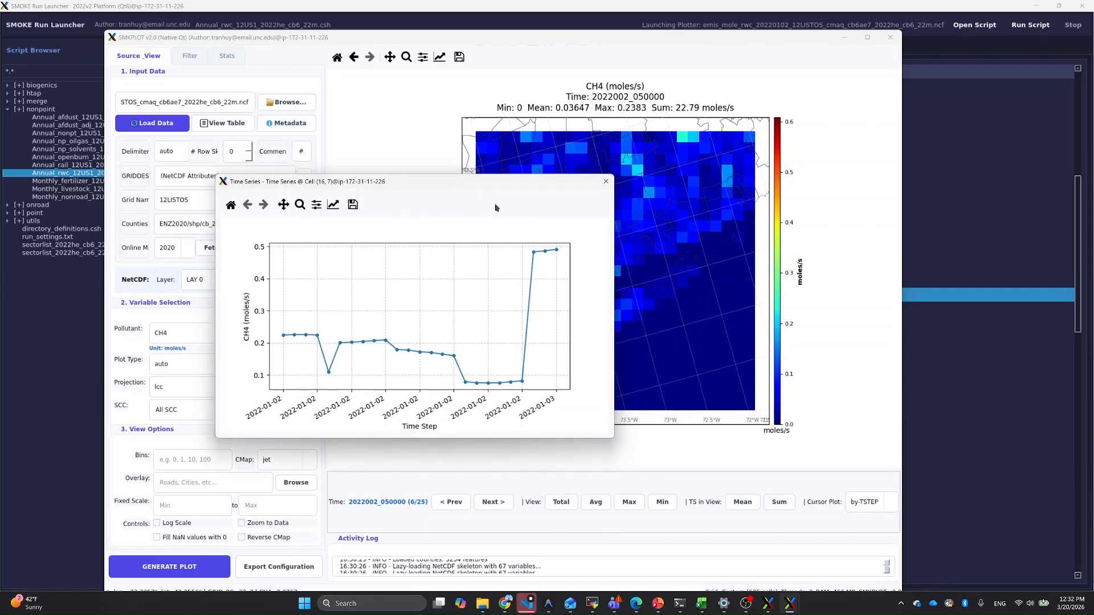
pyautogui.moveTo(492, 185); pyautogui.dragTo(467, 179)
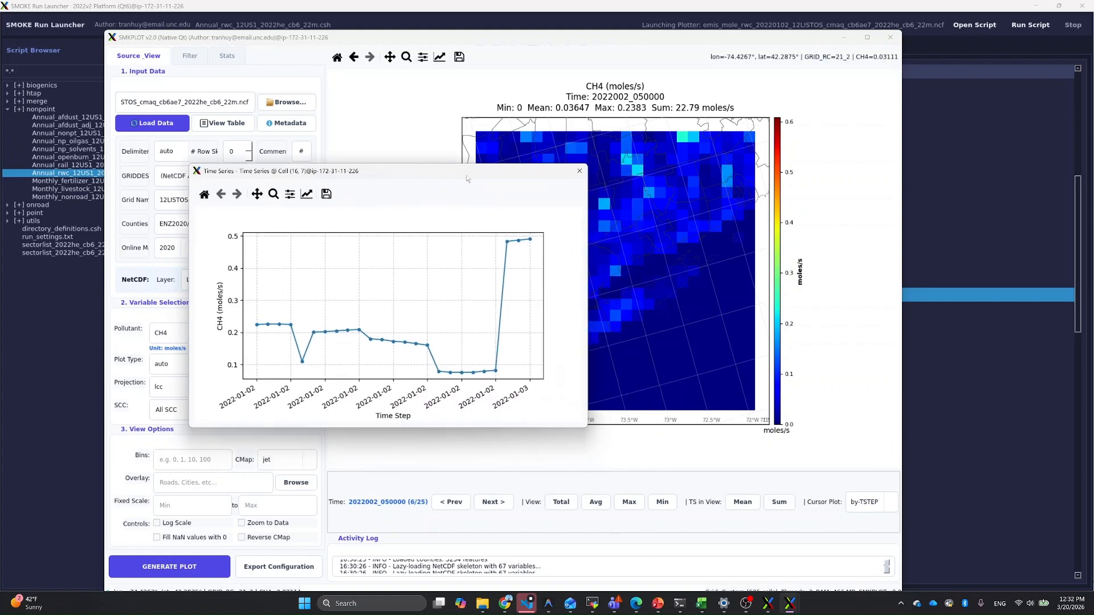
pyautogui.click(580, 171)
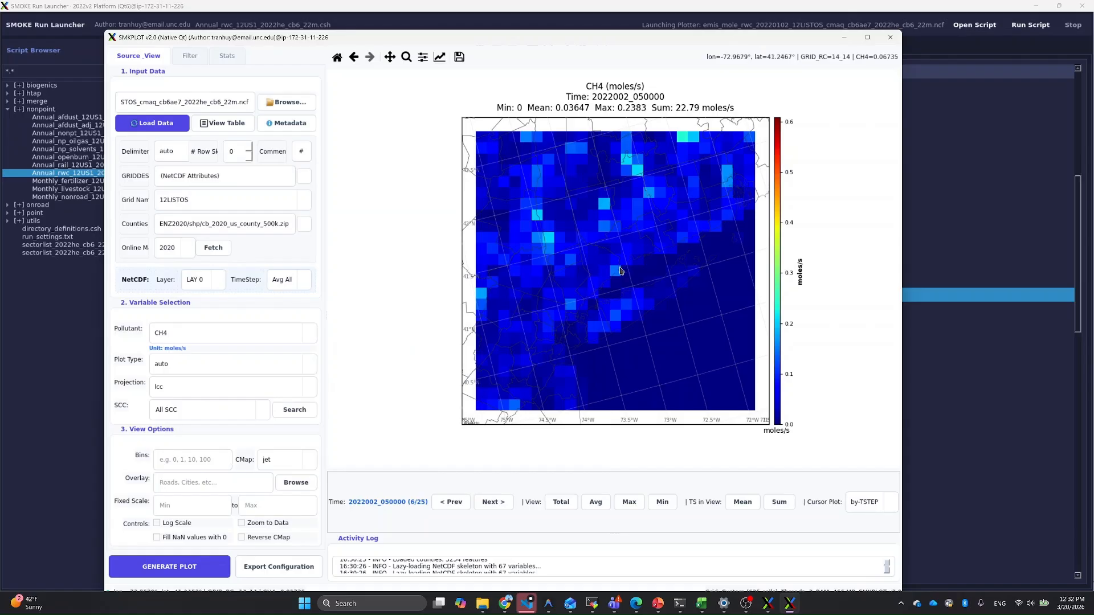
pyautogui.click(615, 274)
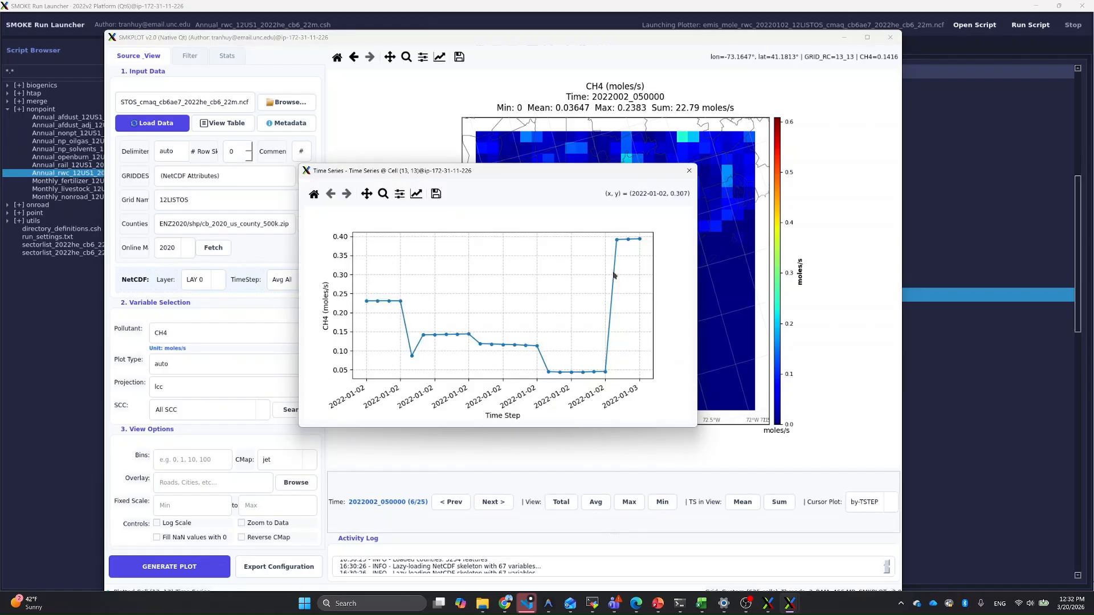
pyautogui.click(689, 170)
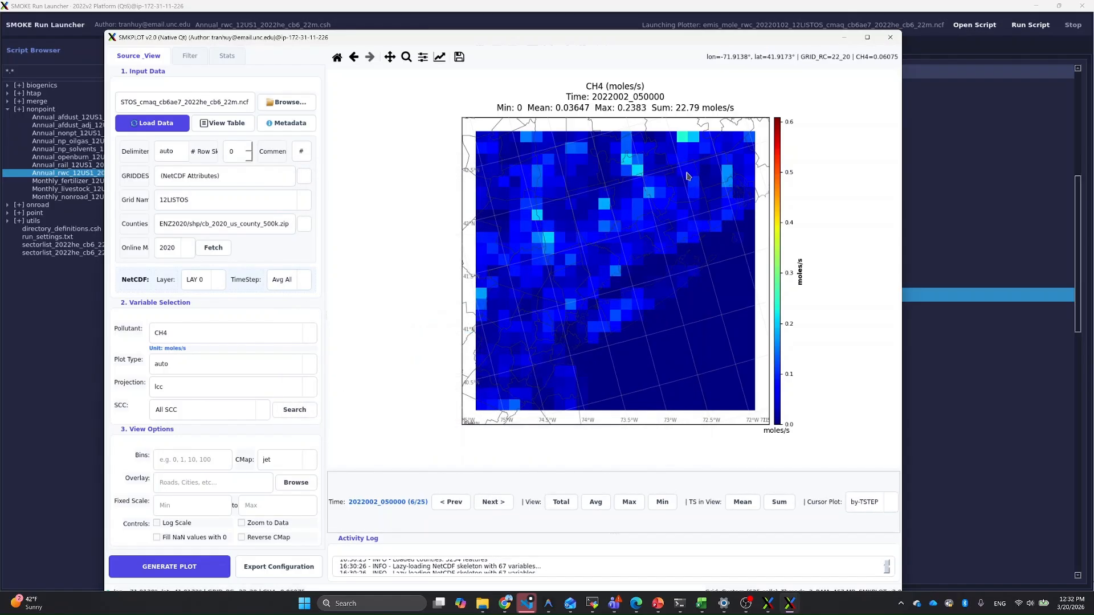